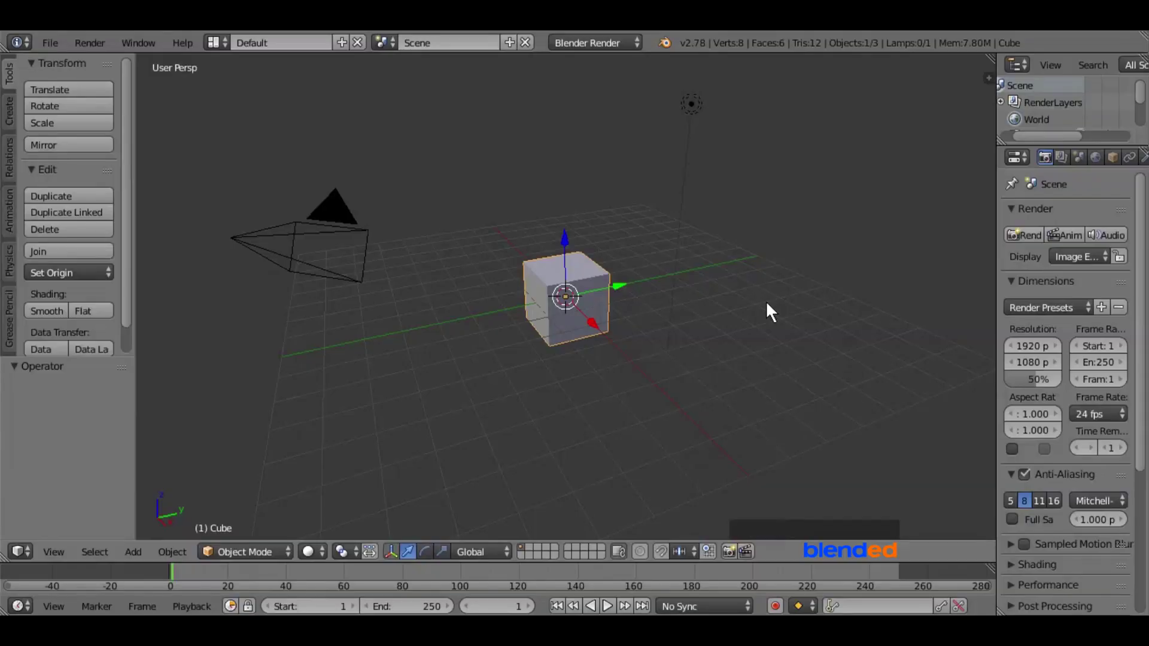
Step: Delete the default cube from the scene
{"action": "right_click", "coordinate": [602, 302]}
{"action": "key", "text": "x"}
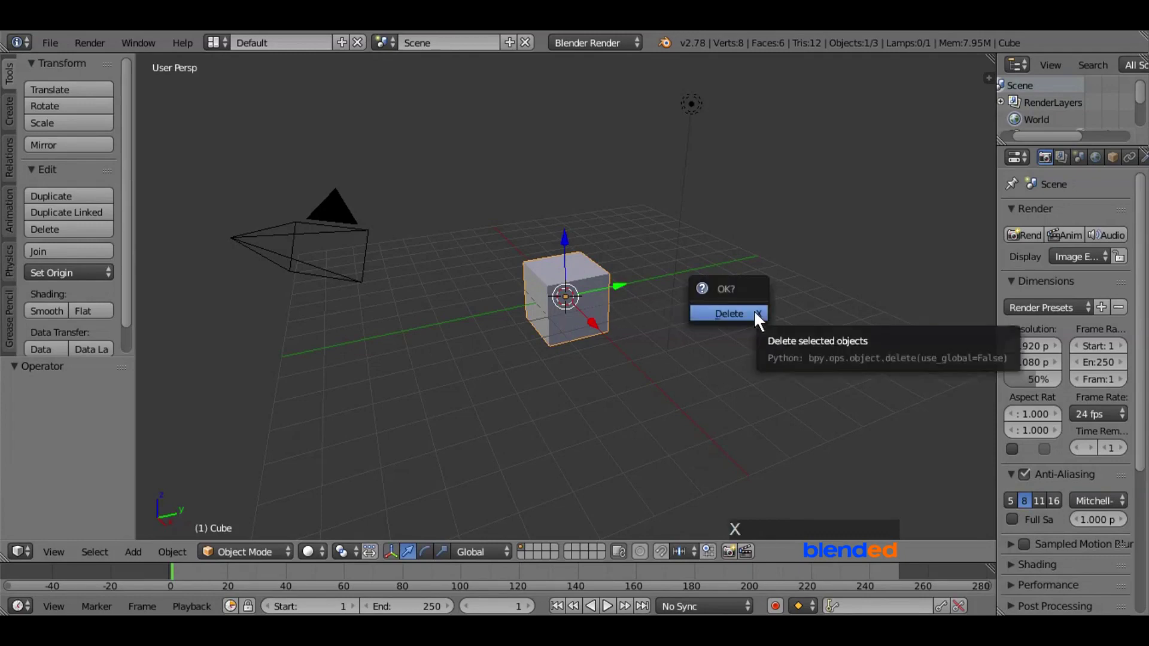
{"action": "key", "text": "Return"}
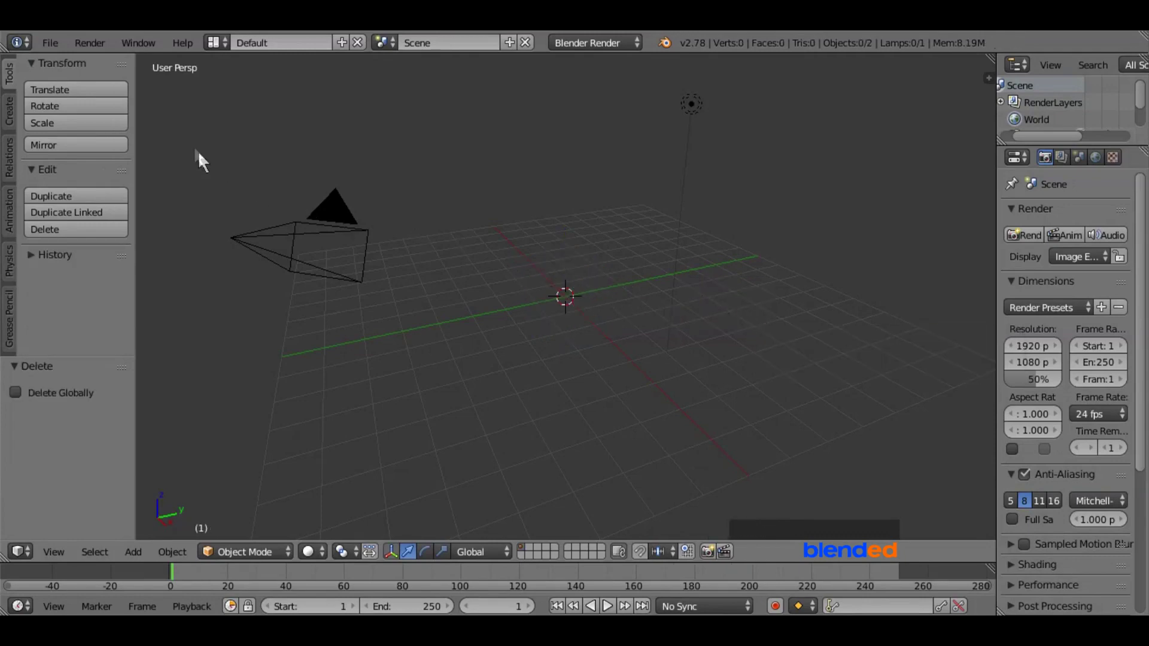
Step: Enable the Add Mesh: Extra Objects add-on in the user preferences and save the user settings
{"action": "left_click", "coordinate": [51, 40]}
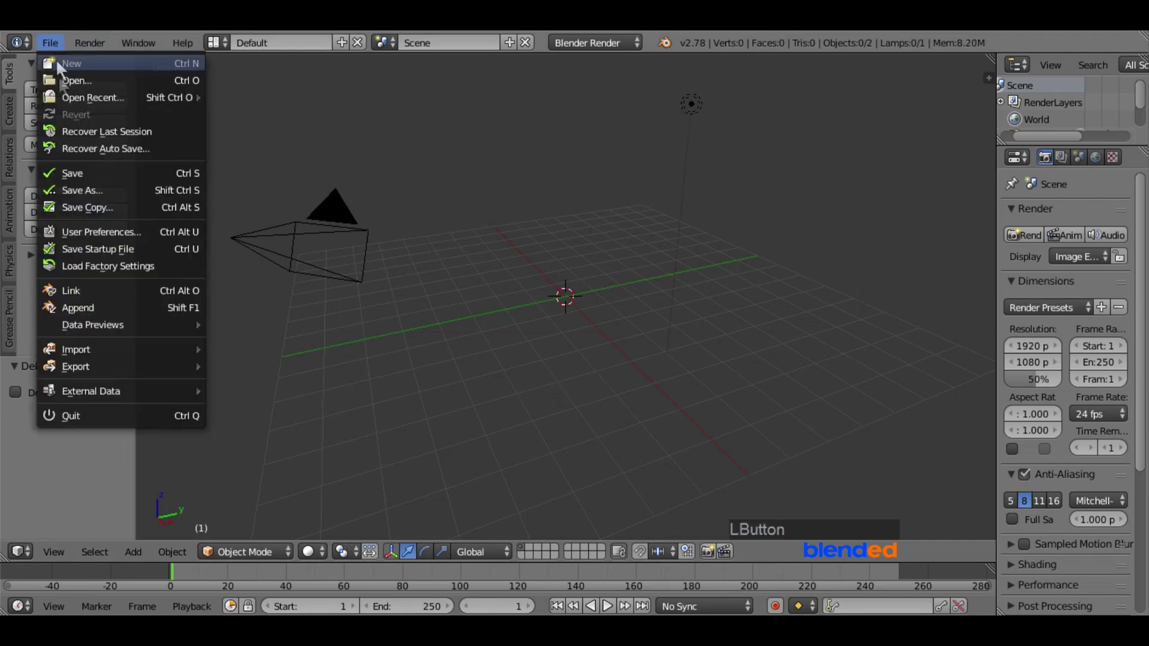
{"action": "left_click", "coordinate": [102, 232]}
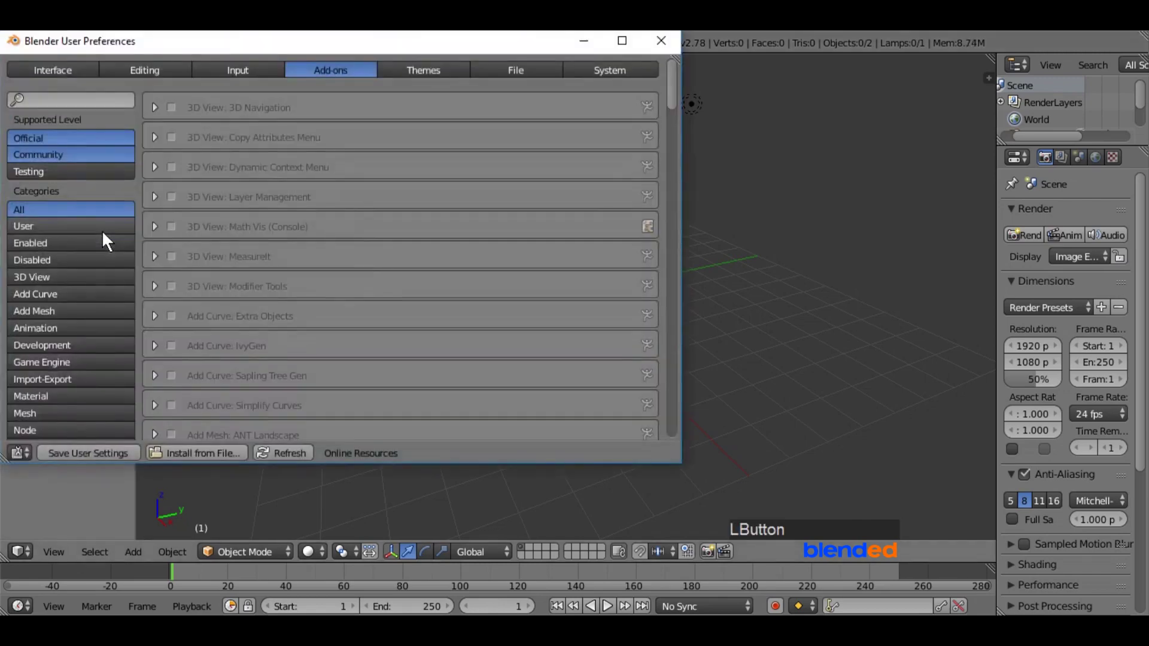
{"action": "left_click", "coordinate": [306, 74]}
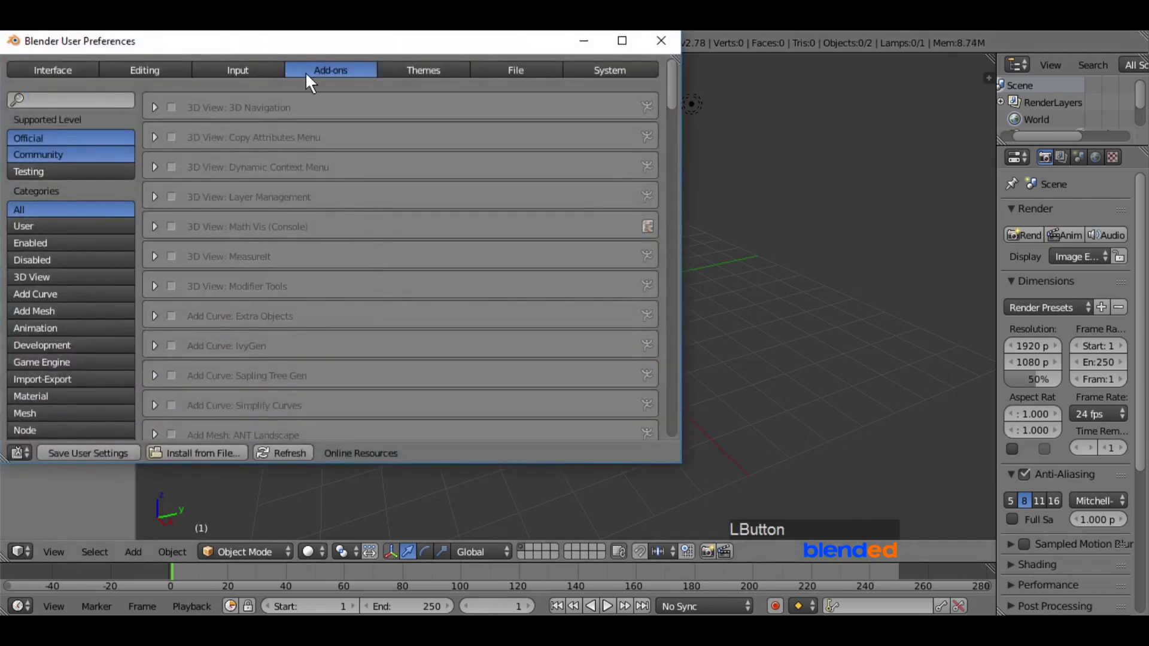
{"action": "left_click", "coordinate": [69, 97]}
{"action": "type", "text": "extra"}
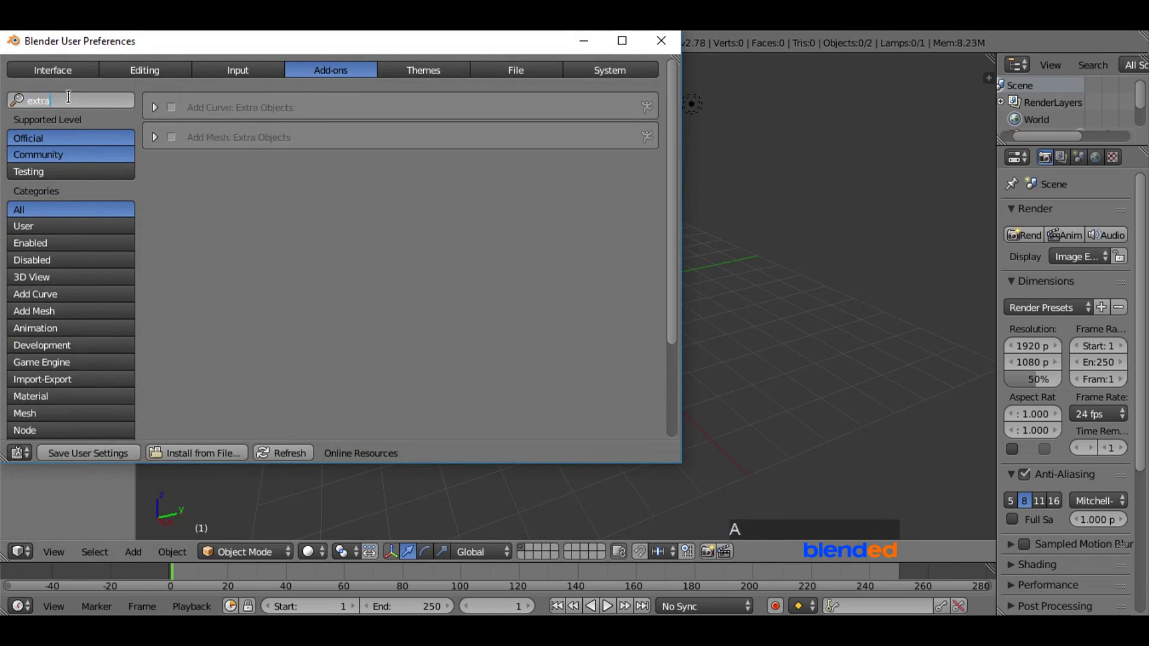
{"action": "left_click", "coordinate": [177, 138]}
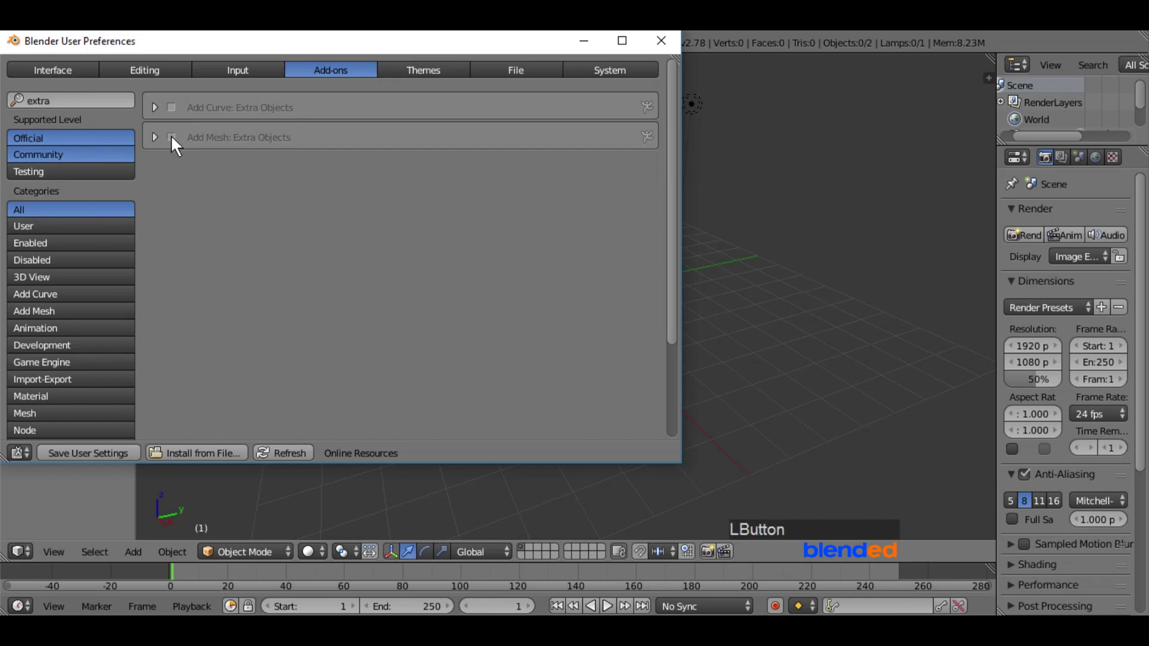
{"action": "left_click", "coordinate": [172, 137]}
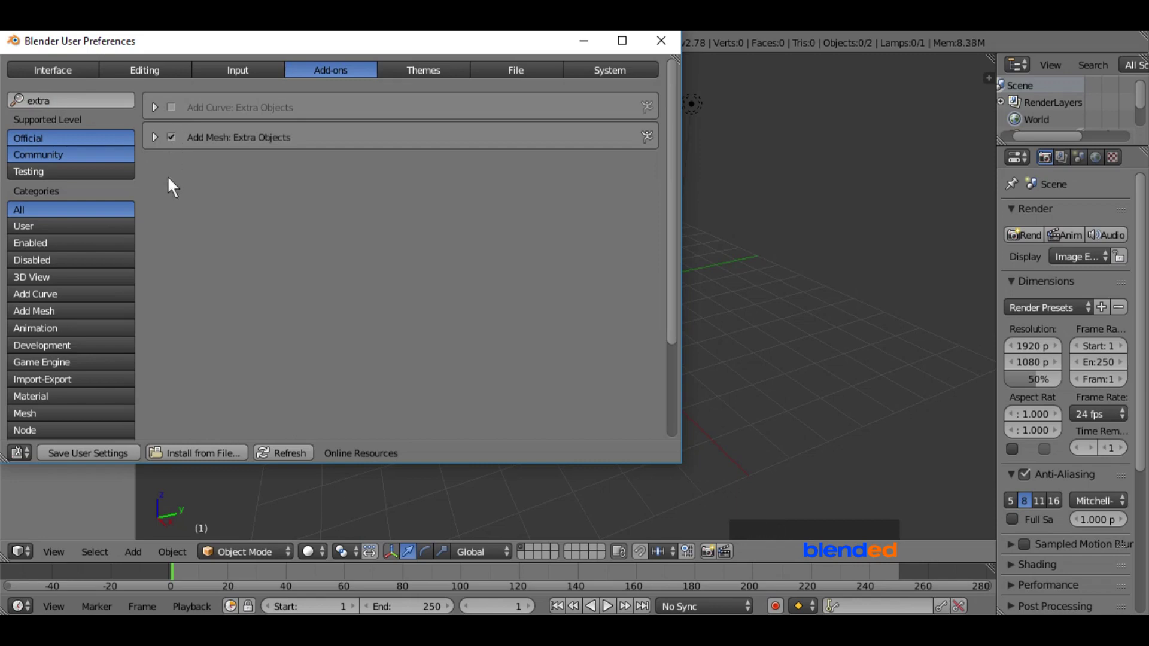
{"action": "left_click", "coordinate": [98, 452]}
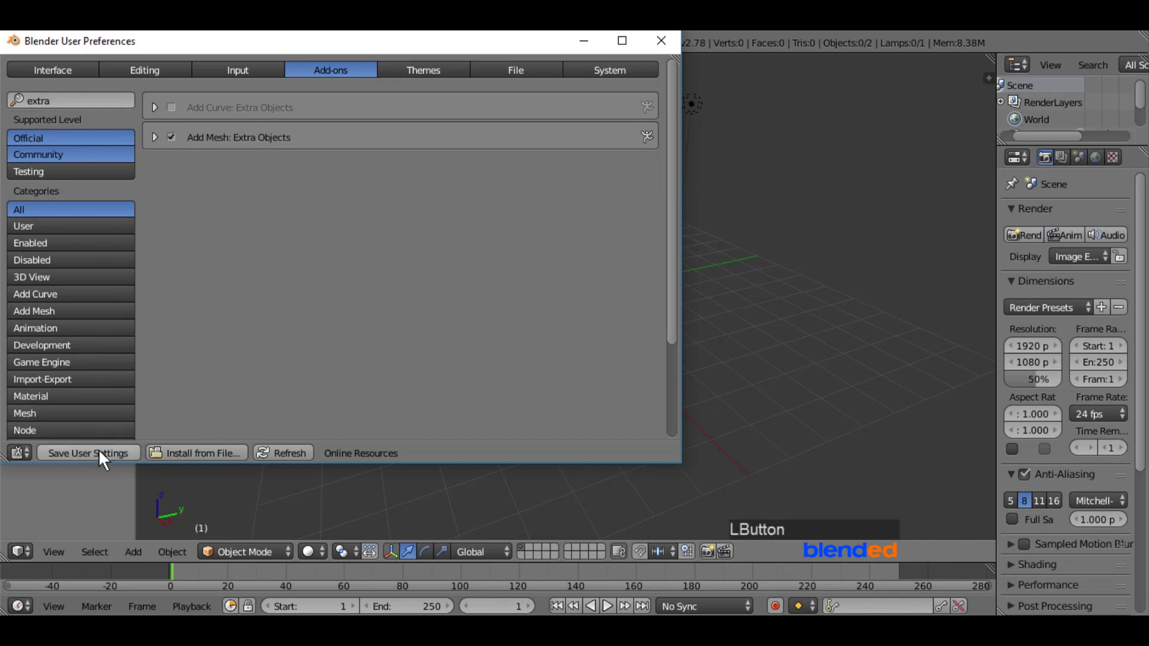
{"action": "left_click", "coordinate": [661, 41]}
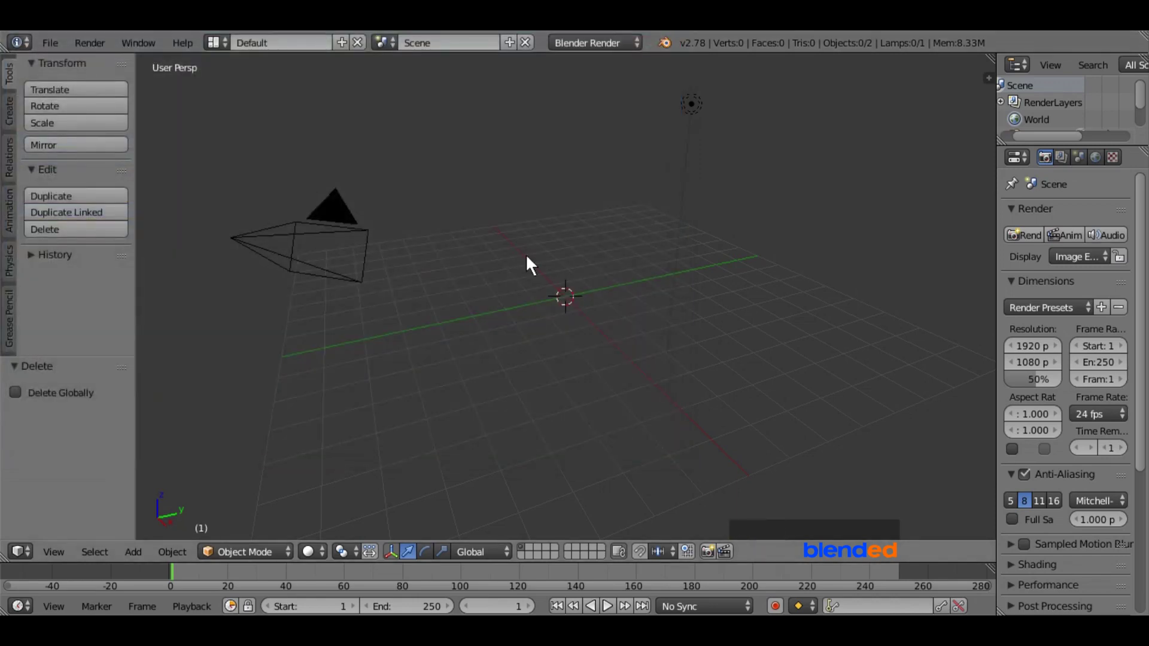
Step: Add a single vertex in front orthographic view and move it about 4 units along X and 1 unit along Z
{"action": "key", "text": "KP_1"}
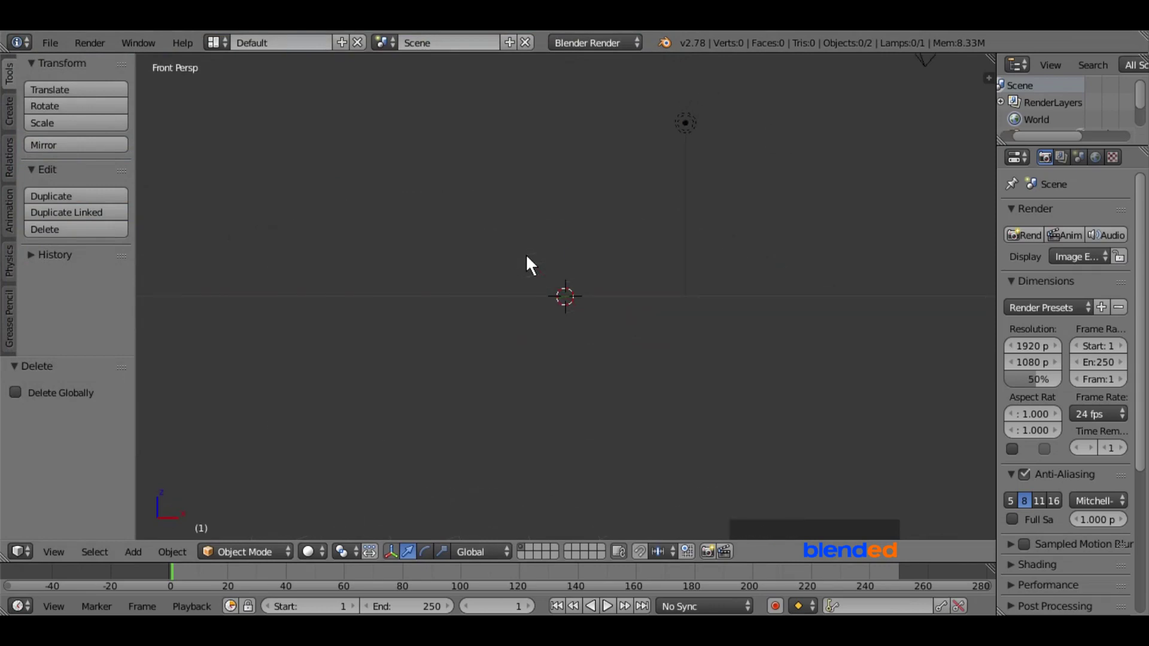
{"action": "key", "text": "KP_5"}
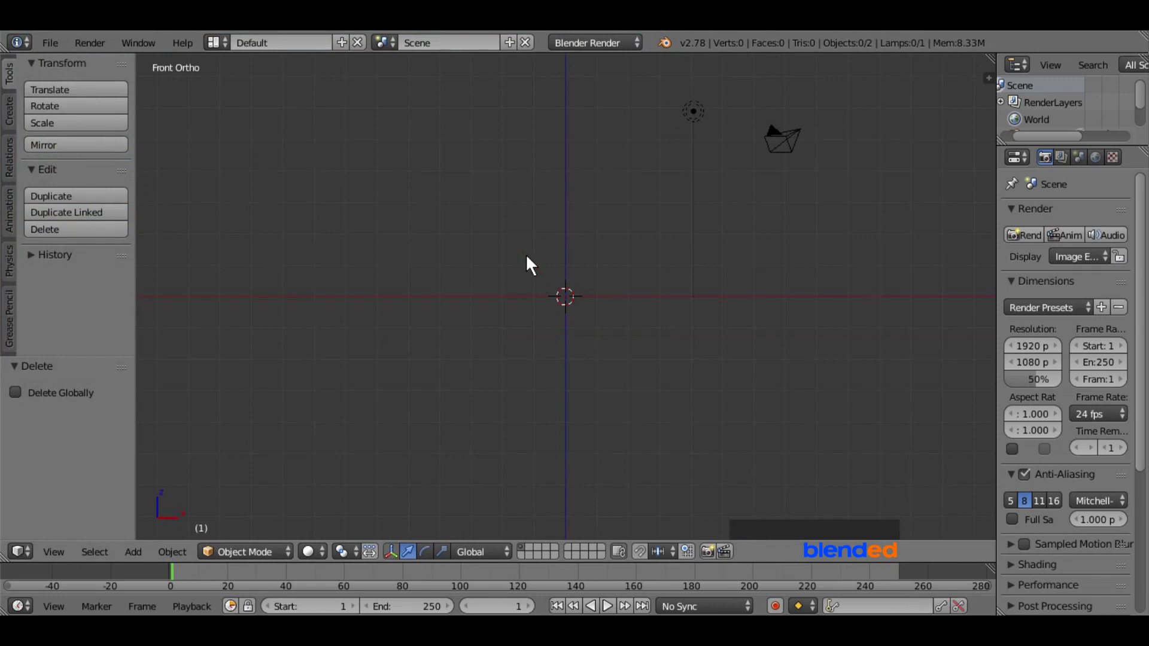
{"action": "key", "text": "shift+a"}
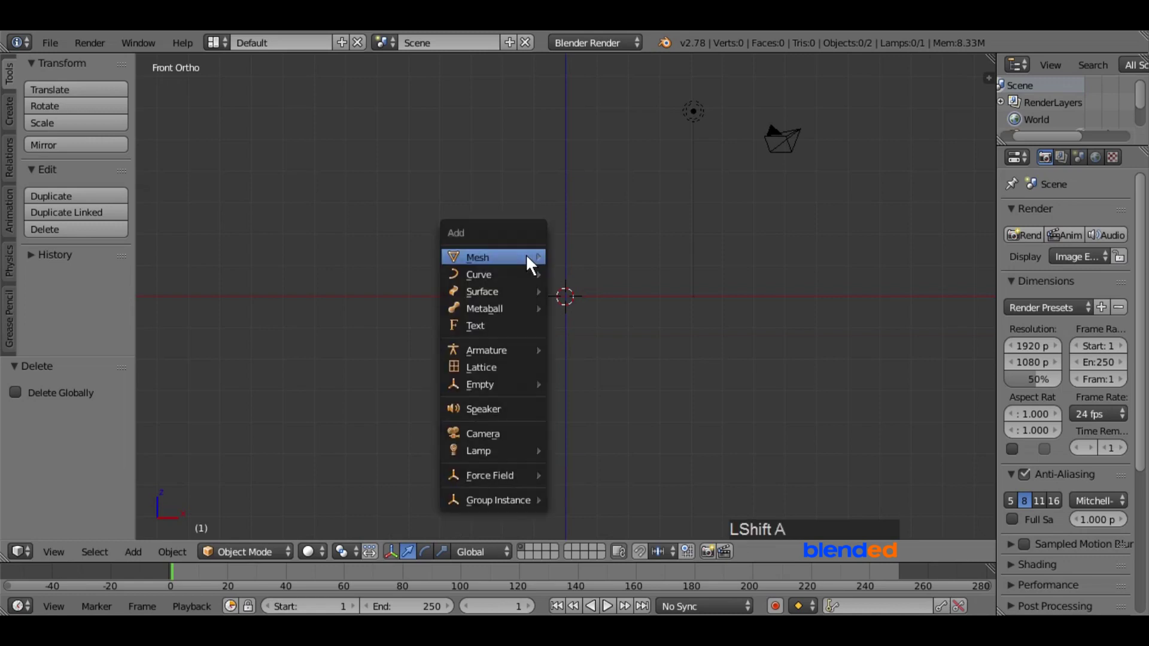
{"action": "mouse_move", "coordinate": [527, 258]}
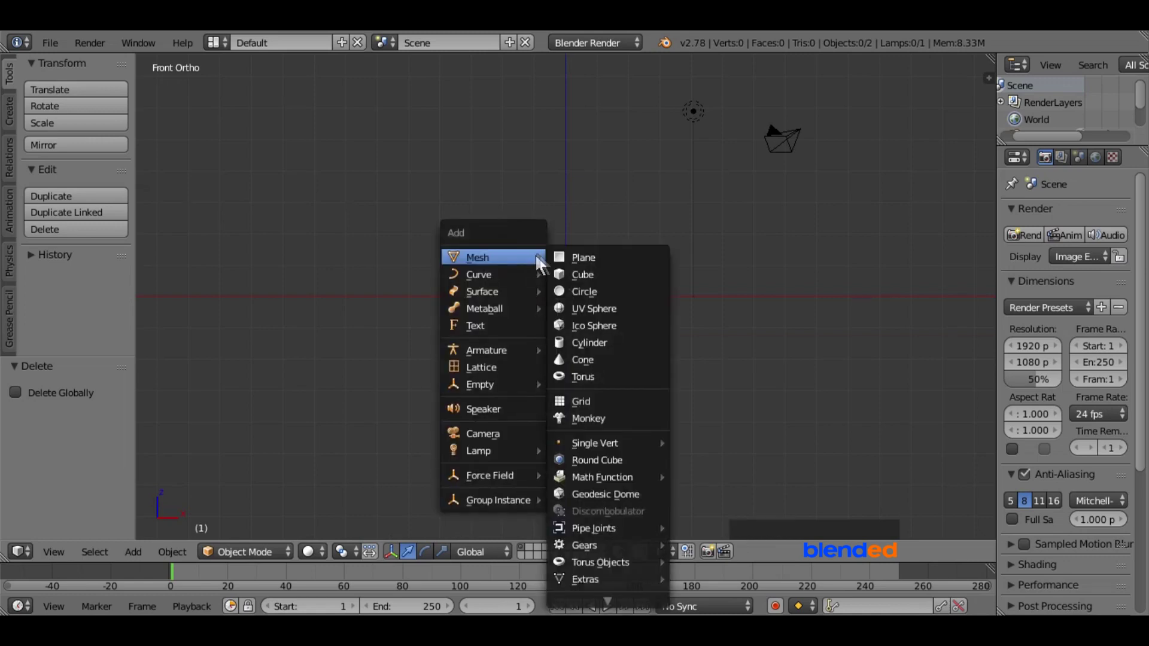
{"action": "mouse_move", "coordinate": [584, 440]}
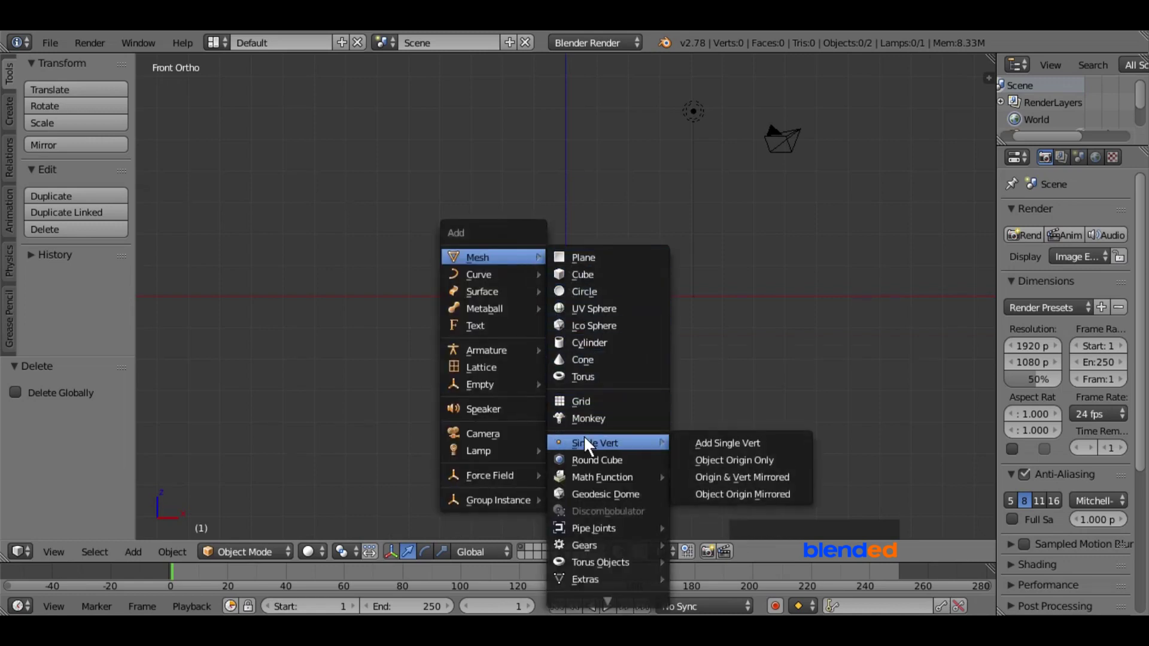
{"action": "left_click", "coordinate": [699, 438]}
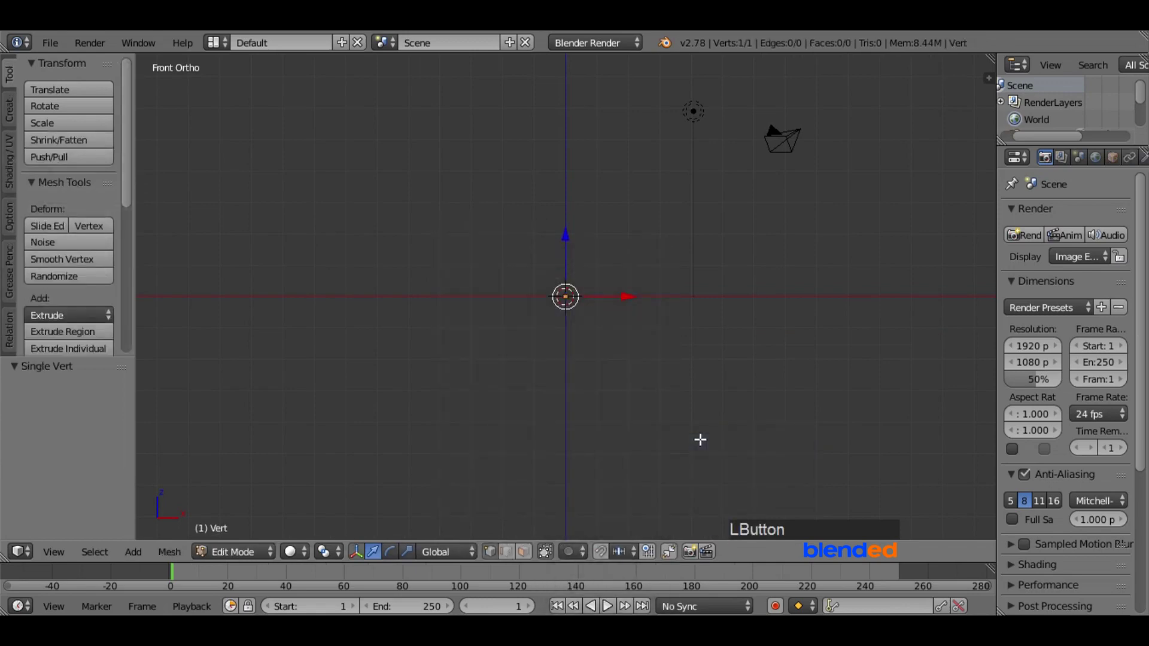
{"action": "left_click_drag", "start_coordinate": [626, 296], "coordinate": [749, 303]}
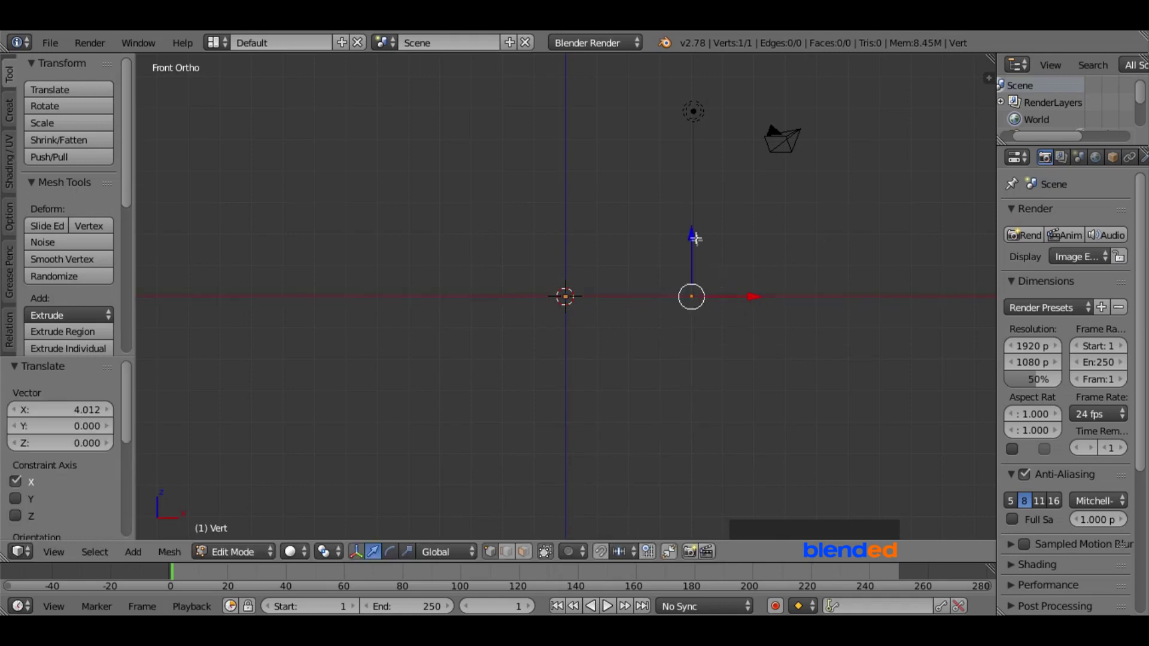
{"action": "left_click_drag", "start_coordinate": [693, 235], "coordinate": [699, 203]}
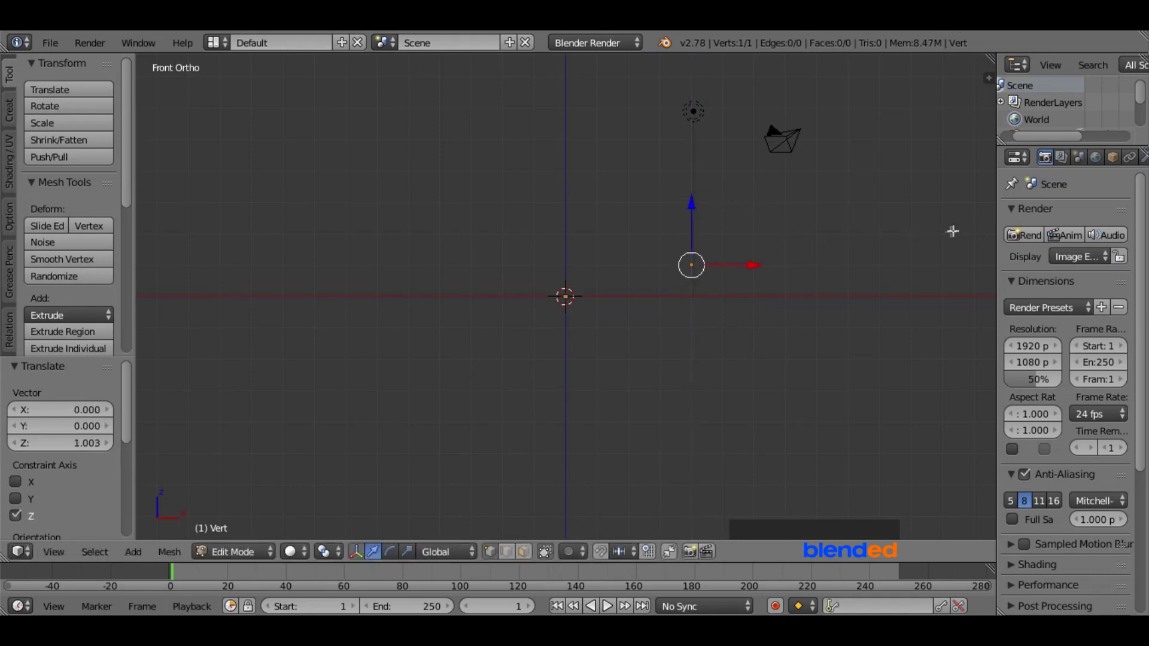
Step: Add a Mirror modifier to the vertex, mirroring only on Z, with Clipping enabled and the modifier result shown on the editing cage
{"action": "left_click_drag", "start_coordinate": [997, 206], "coordinate": [899, 199]}
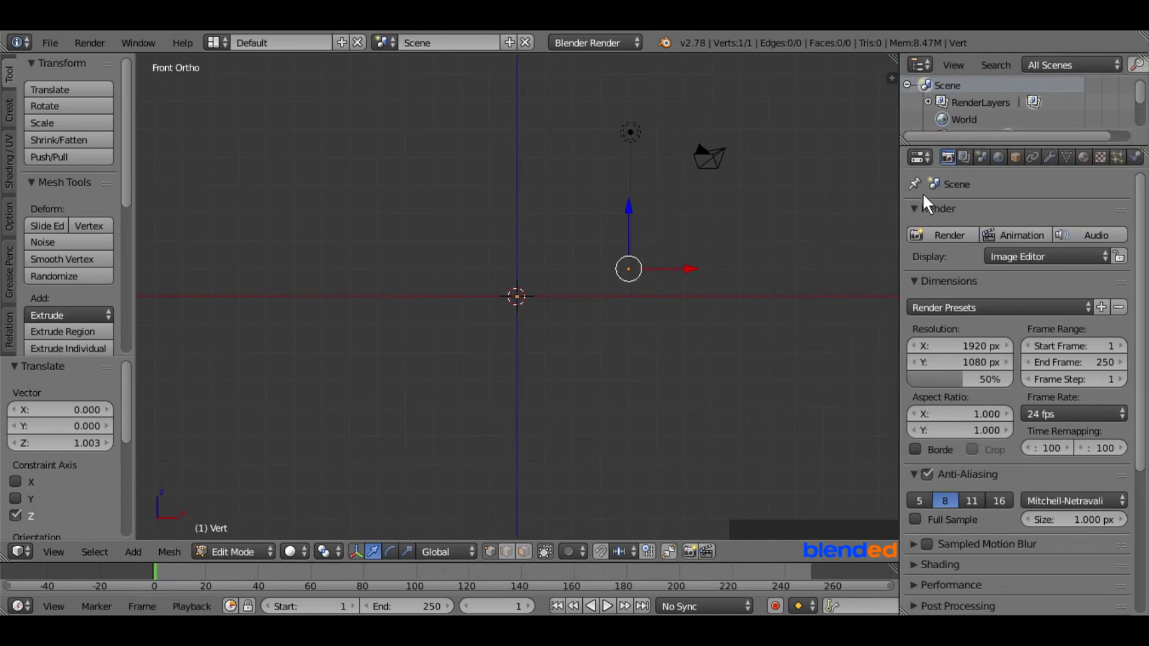
{"action": "left_click", "coordinate": [1049, 154]}
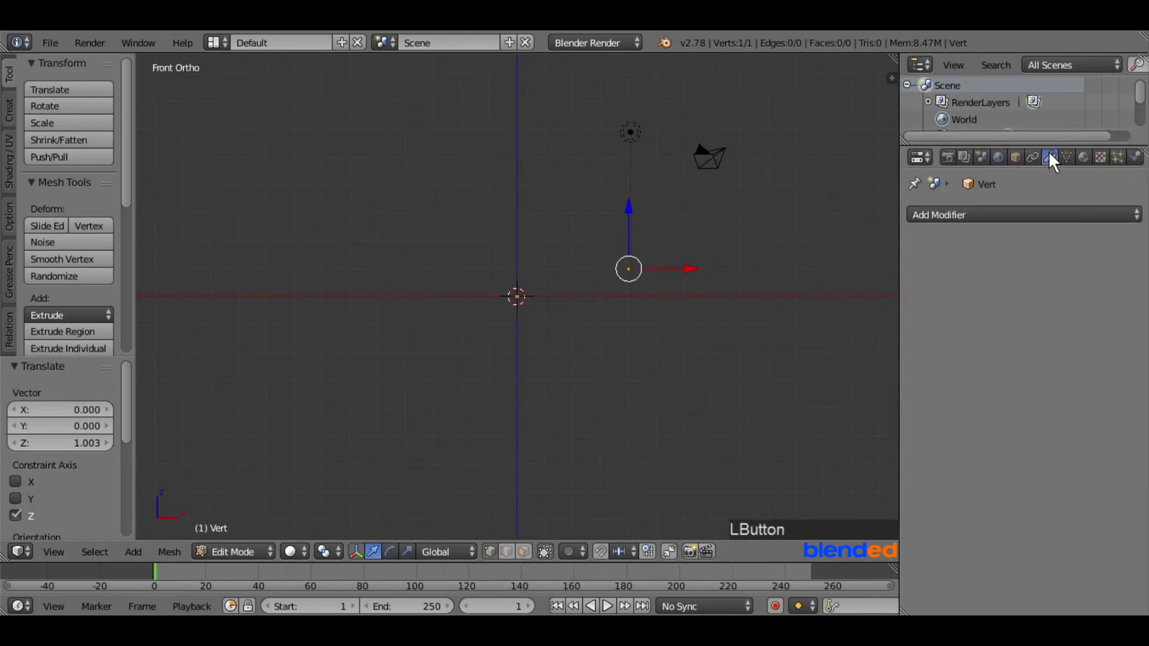
{"action": "left_click", "coordinate": [1003, 210]}
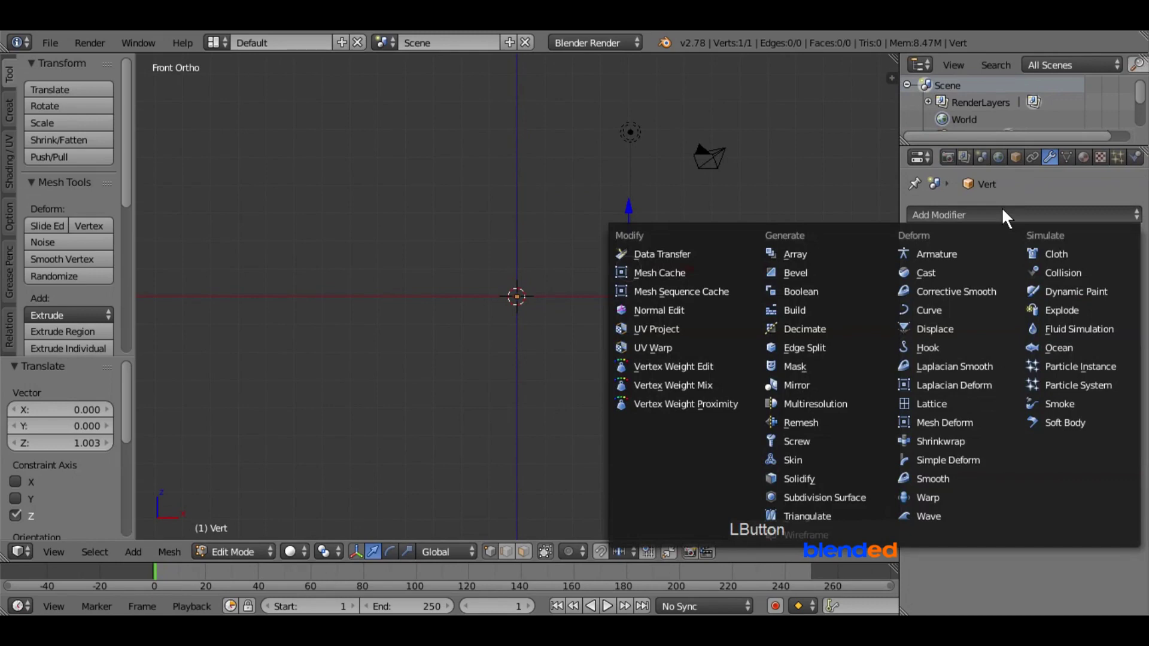
{"action": "left_click", "coordinate": [796, 385]}
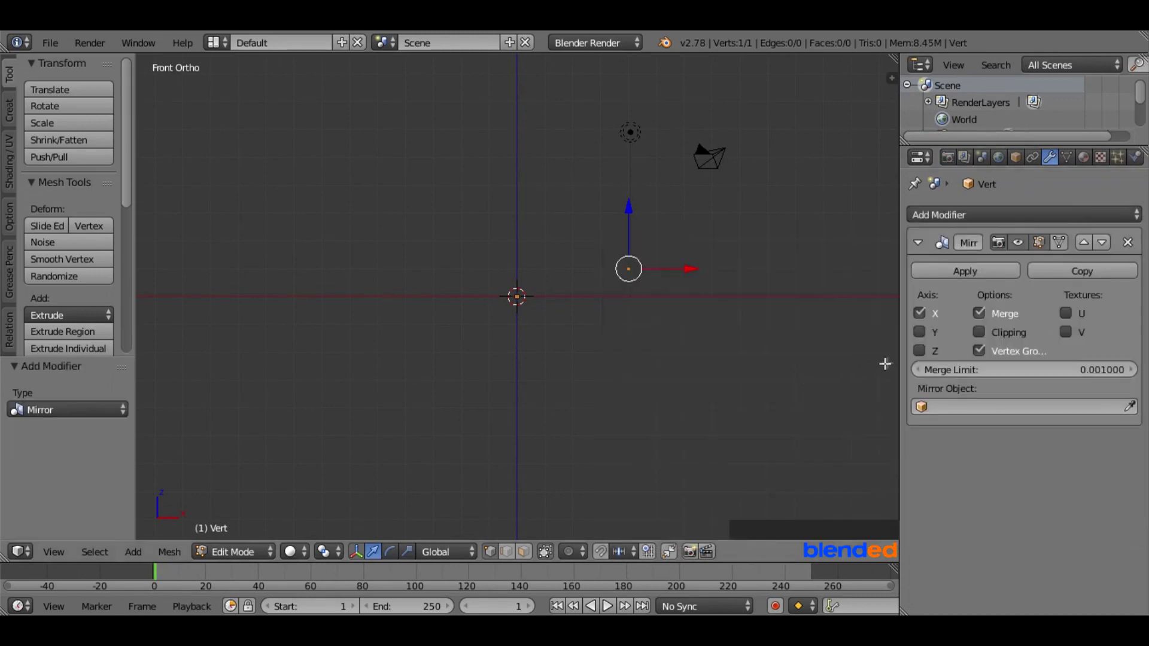
{"action": "left_click", "coordinate": [919, 352]}
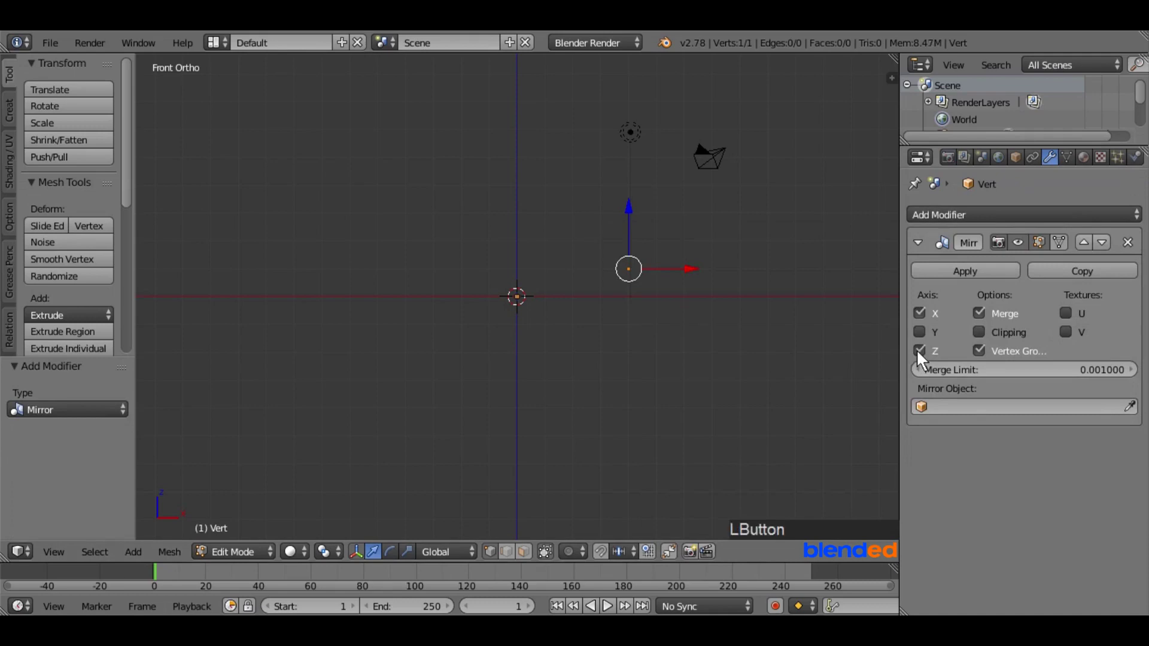
{"action": "left_click", "coordinate": [920, 312]}
{"action": "left_click", "coordinate": [982, 327]}
{"action": "left_click", "coordinate": [1058, 238]}
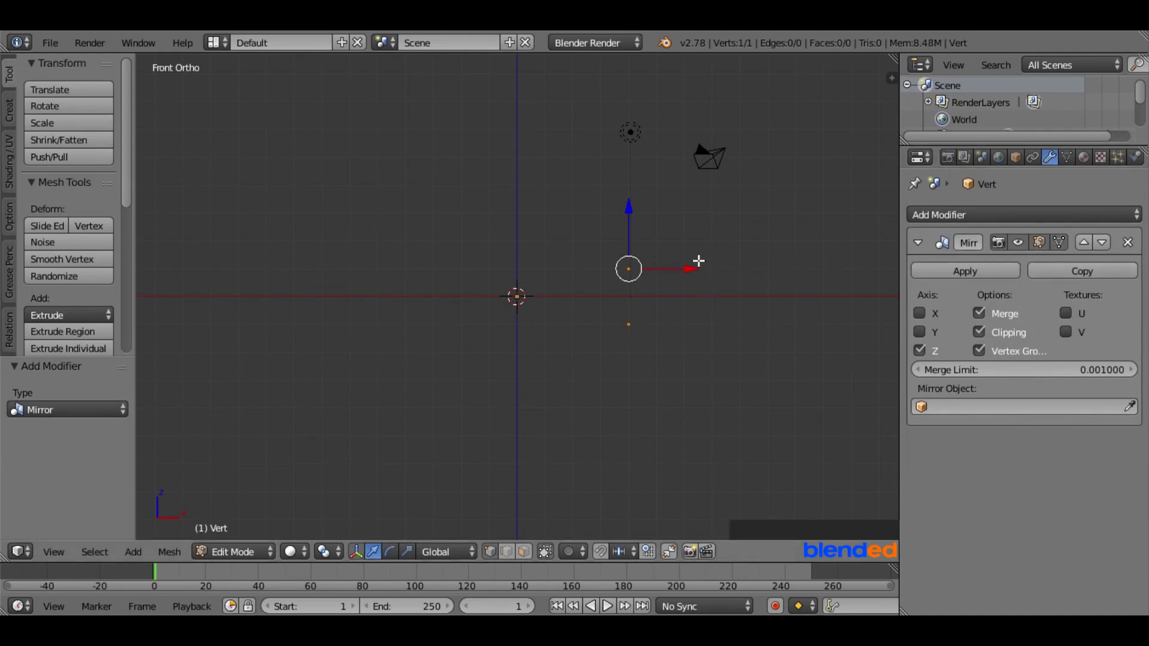
Step: Extrude two connected edges from the vertex: about 0.97 X and 0.55 Z, followed by about 1.02 X and -0.52 Z
{"action": "scroll", "coordinate": [729, 261], "scroll_direction": "up", "scroll_amount": 2}
{"action": "middle_click_drag", "start_coordinate": [731, 260], "coordinate": [632, 263], "text": "shift"}
{"action": "scroll", "coordinate": [635, 260], "scroll_direction": "up", "scroll_amount": 2}
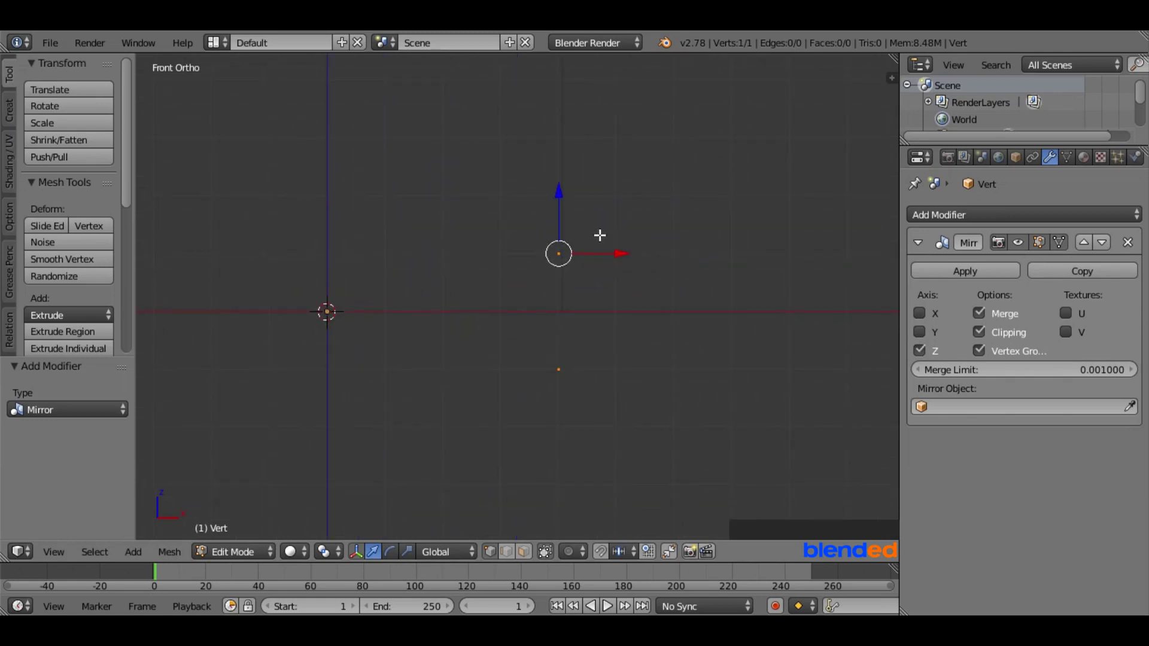
{"action": "key", "text": "e"}
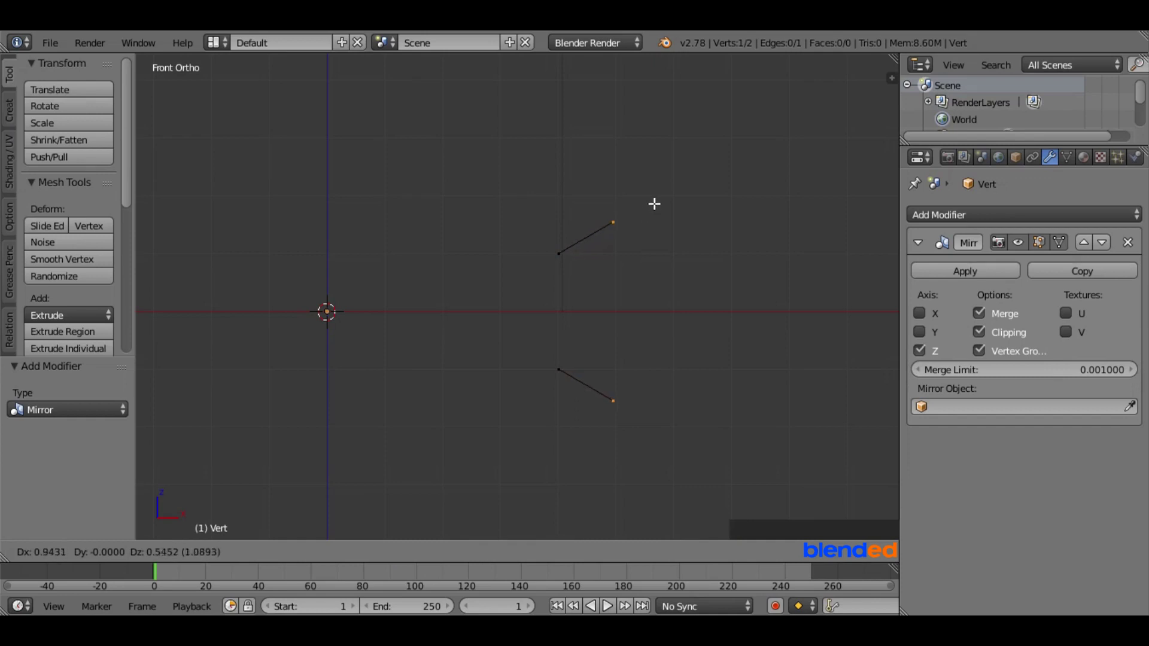
{"action": "left_click", "coordinate": [655, 204]}
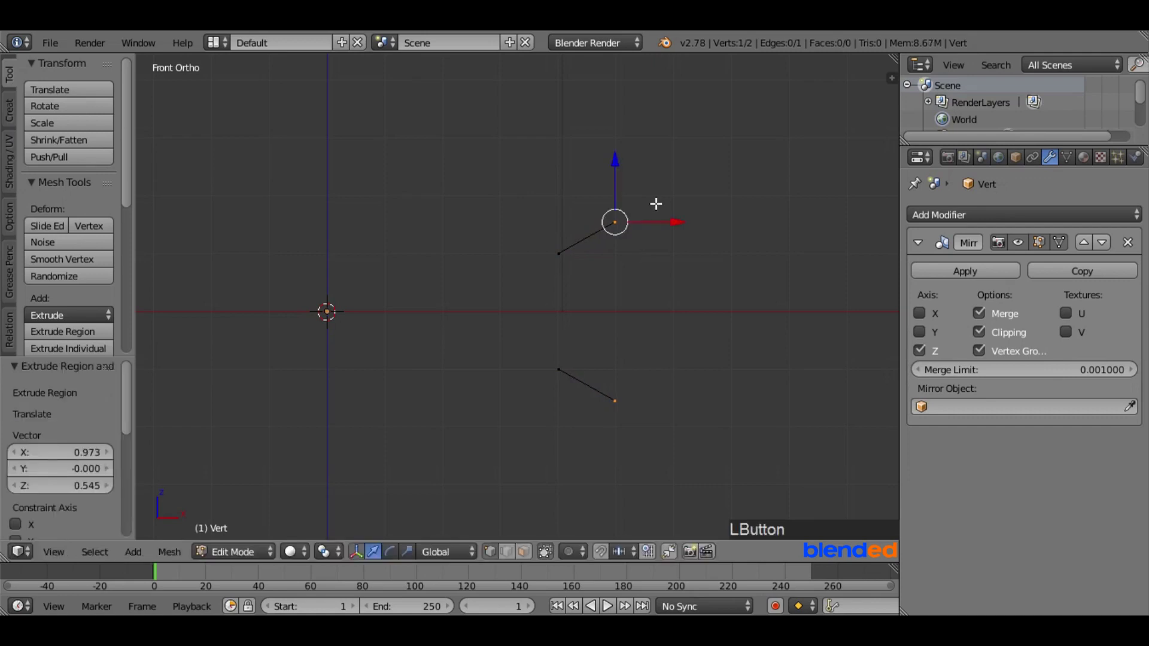
{"action": "key", "text": "e"}
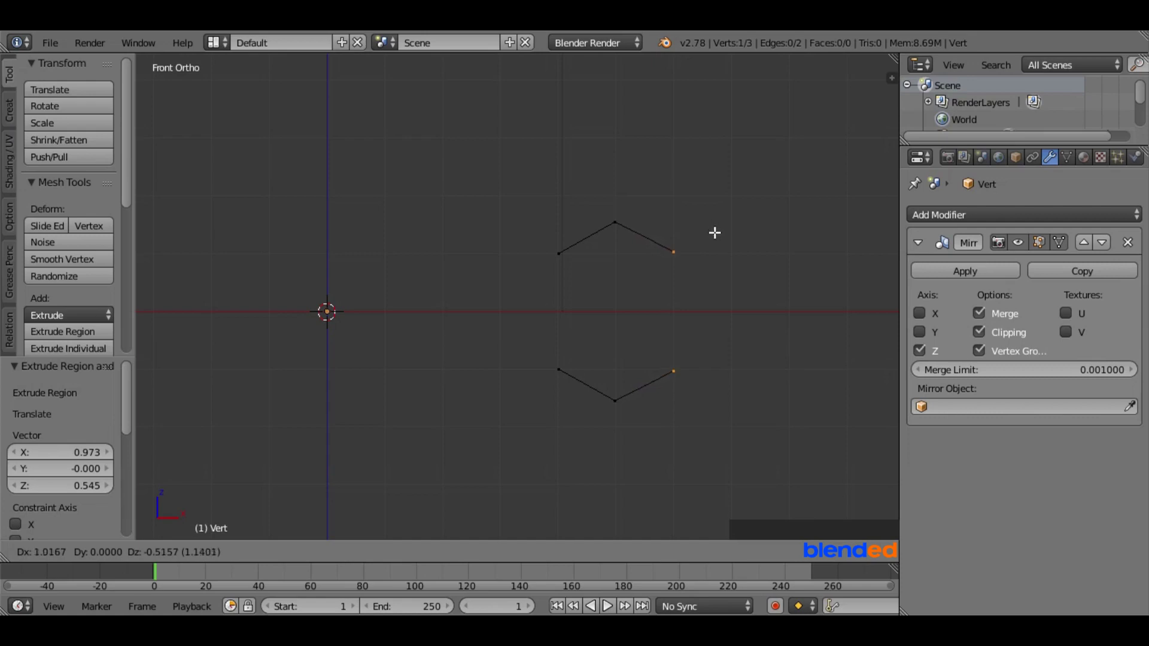
{"action": "left_click", "coordinate": [714, 233]}
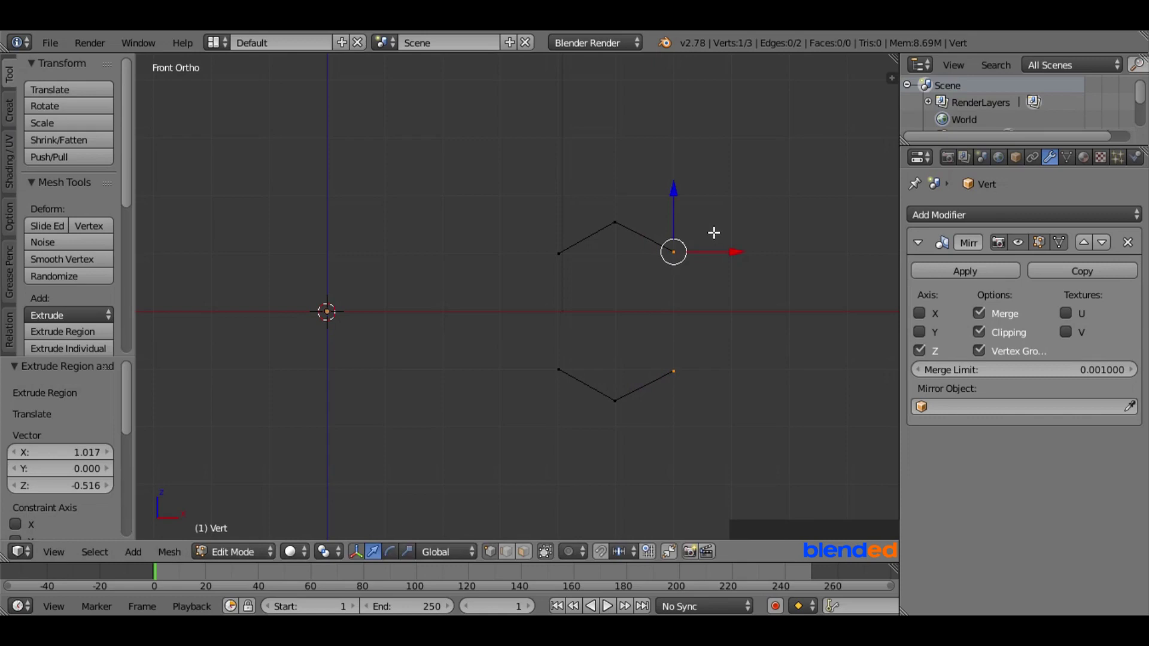
Step: Extrude the end vertex straight down to the mirror plane and align it along the X axis to close the profile's outer side
{"action": "key", "text": "e"}
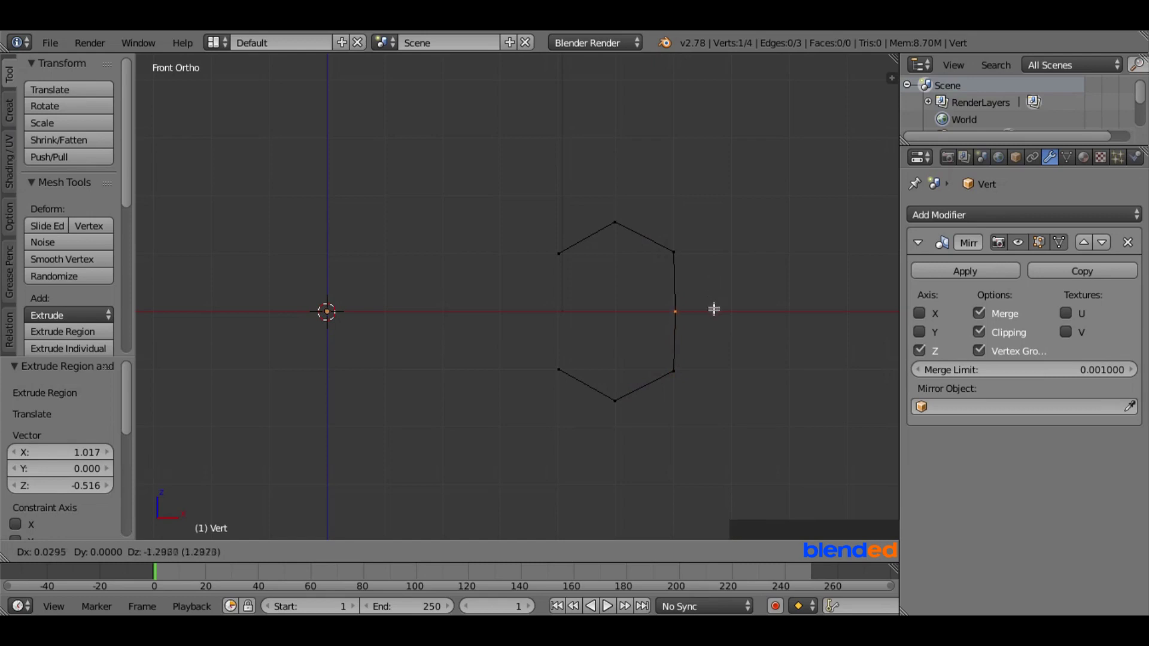
{"action": "left_click", "coordinate": [721, 320]}
{"action": "key", "text": "g"}
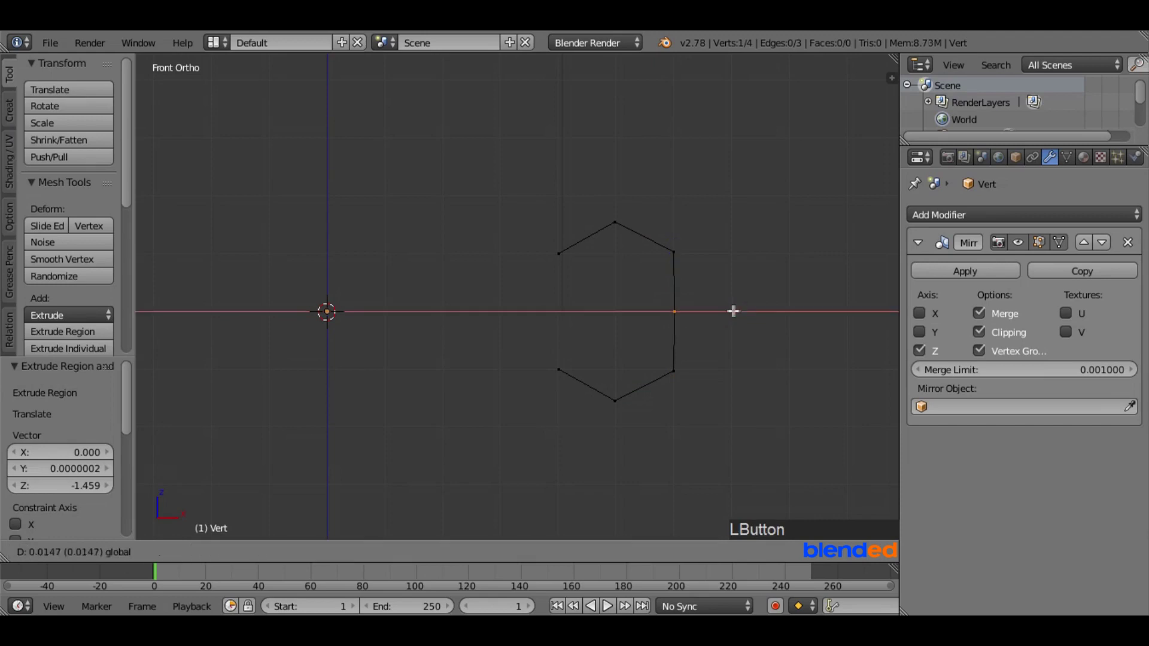
{"action": "key", "text": "x"}
{"action": "left_click", "coordinate": [731, 311]}
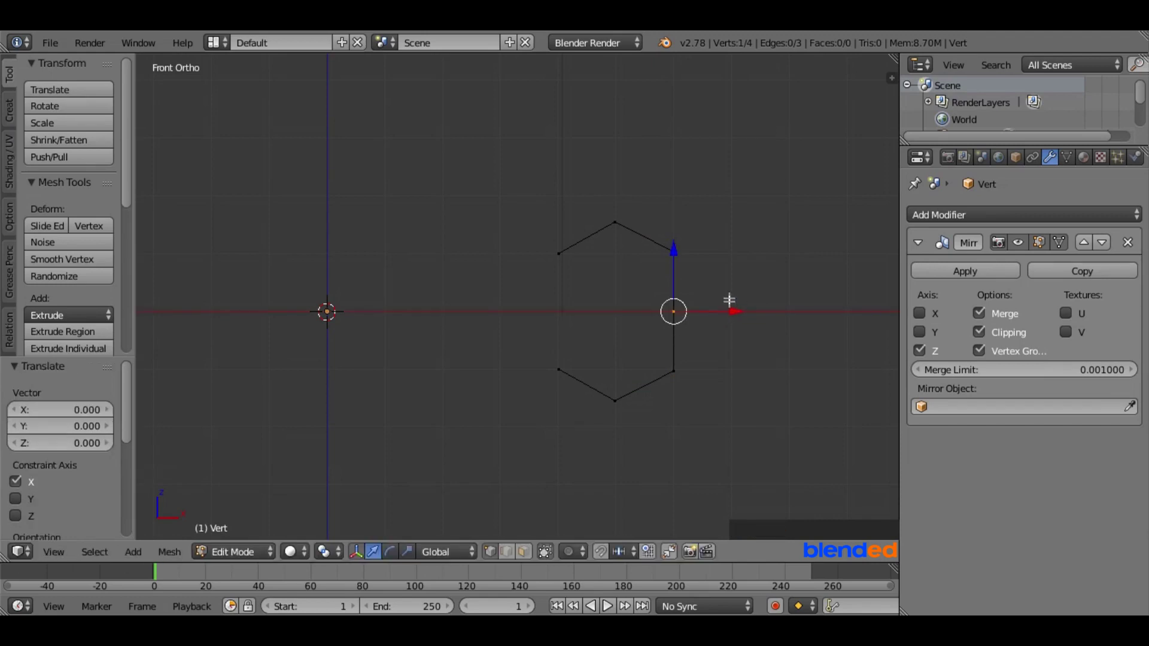
Step: Return to Object Mode and add a Screw modifier to revolve the mirrored profile
{"action": "key", "text": "Tab"}
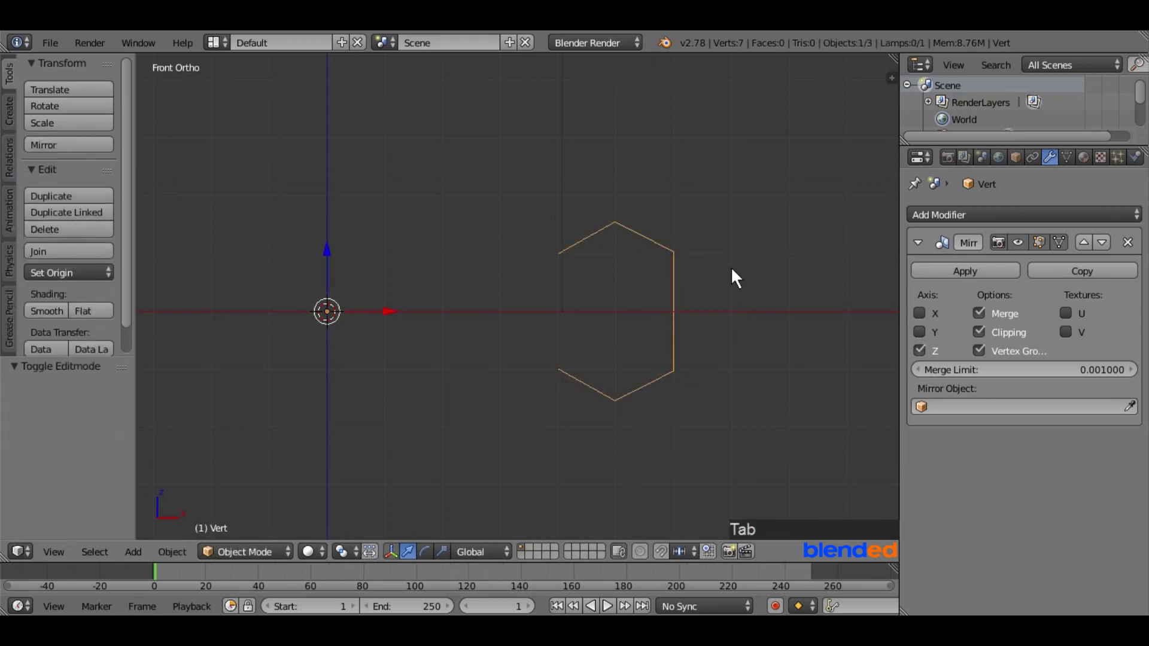
{"action": "left_click", "coordinate": [937, 216]}
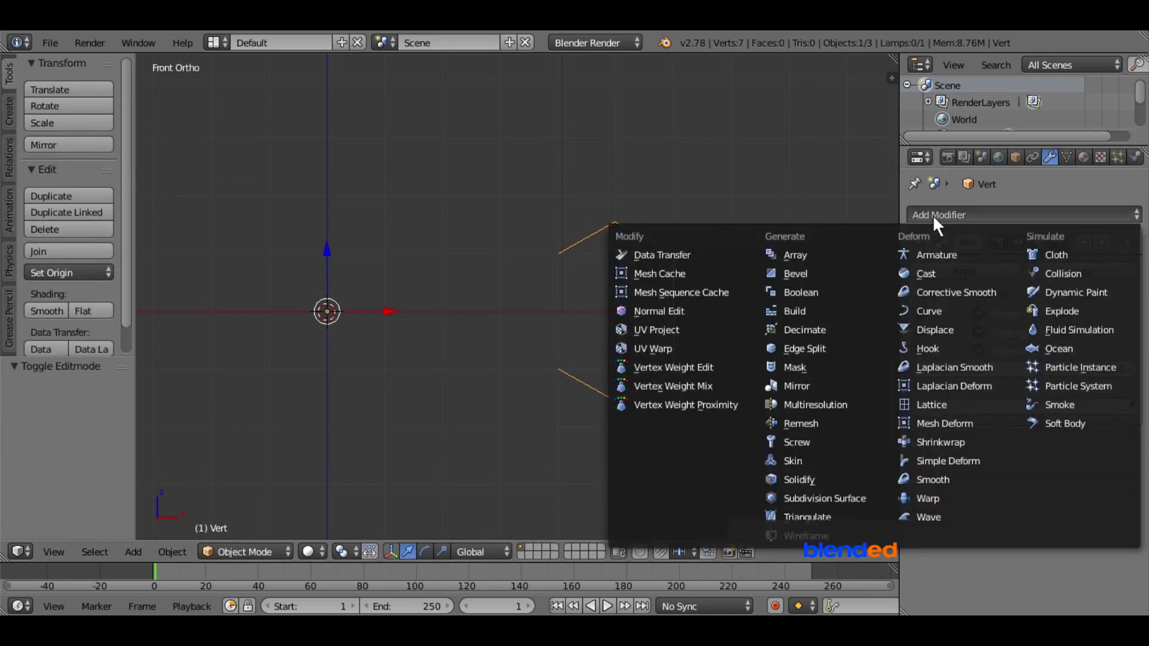
{"action": "left_click", "coordinate": [803, 441]}
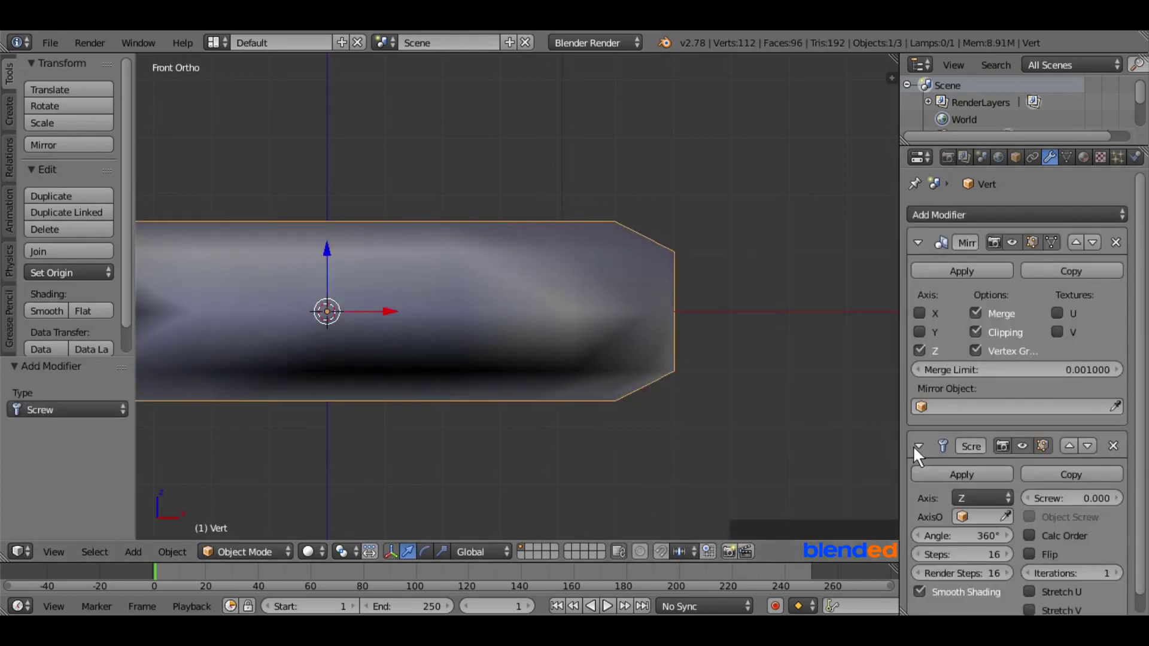
Step: Turn off Smooth Shading in the Screw modifier of the revolved ring
{"action": "scroll", "coordinate": [917, 570], "scroll_direction": "down", "scroll_amount": 1}
{"action": "left_click", "coordinate": [919, 571]}
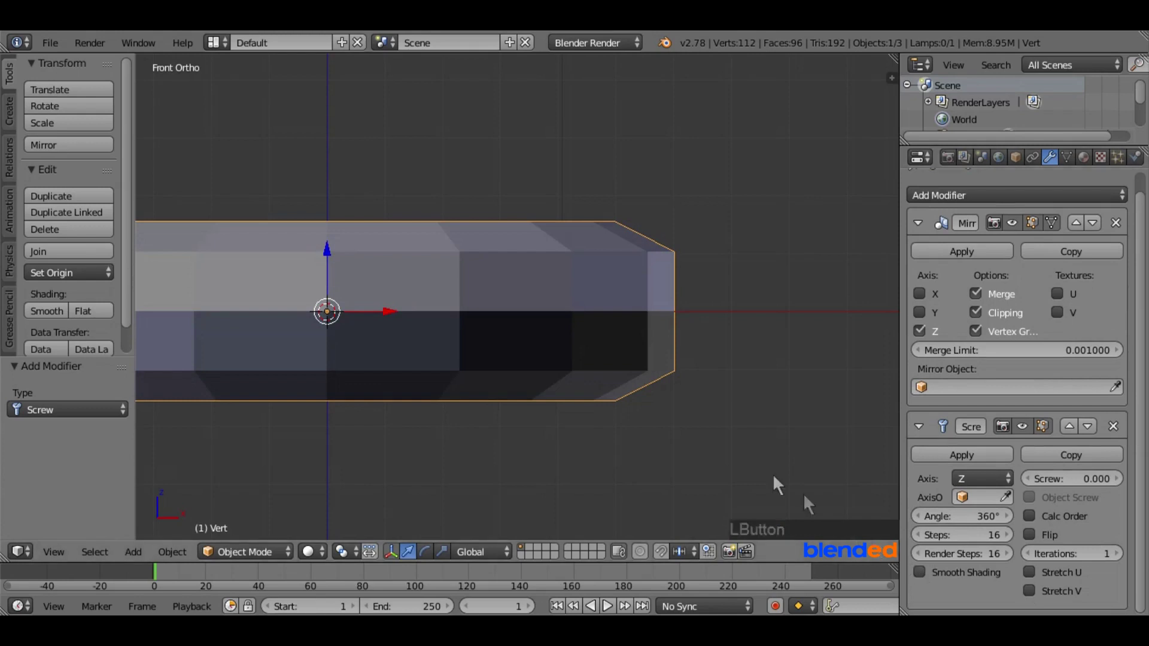
{"action": "scroll", "coordinate": [515, 268], "scroll_direction": "down", "scroll_amount": 3}
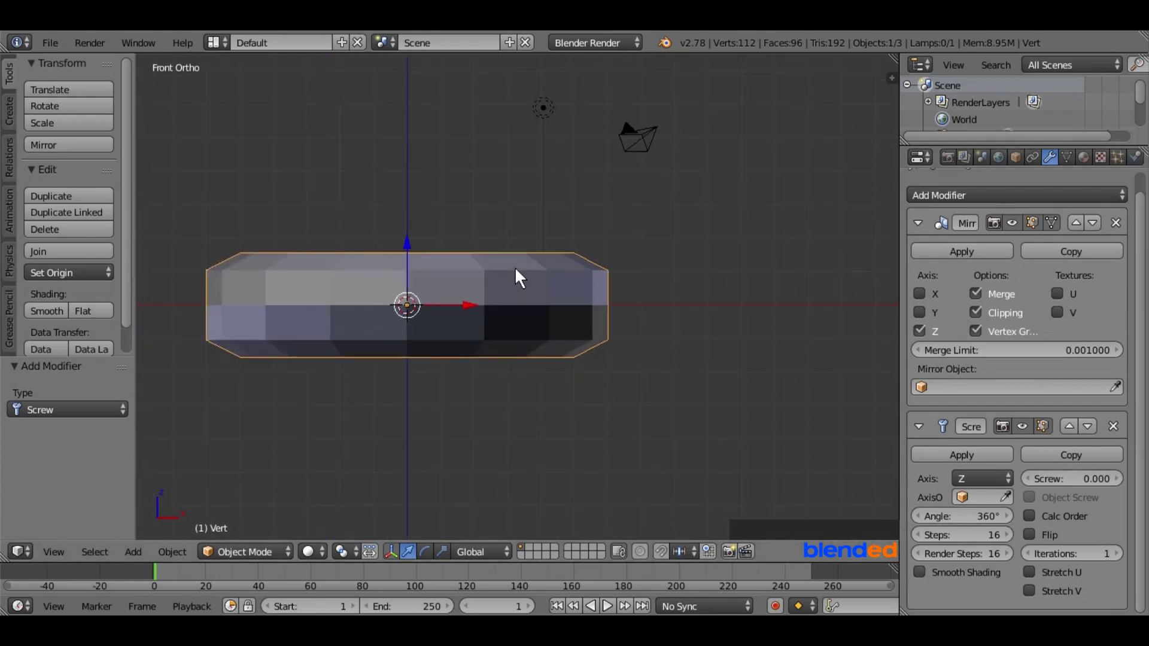
{"action": "middle_click_drag", "start_coordinate": [456, 232], "coordinate": [487, 283]}
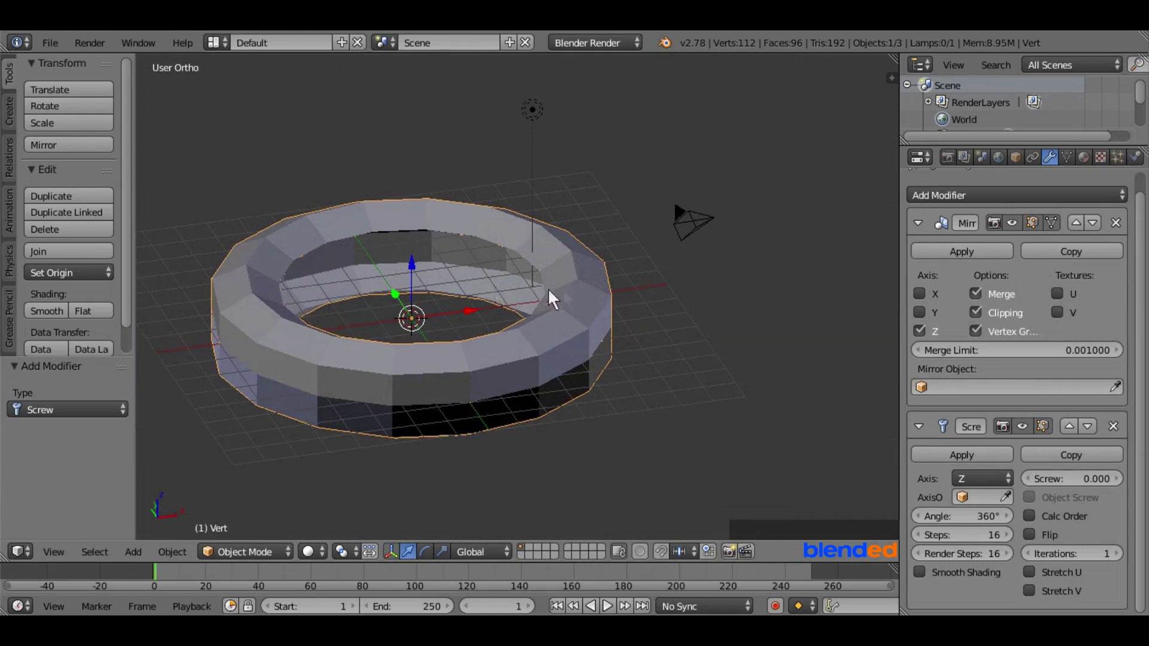
Step: Add a Subdivision Surface modifier to the ring and set its View subdivisions to 2
{"action": "left_click", "coordinate": [968, 195]}
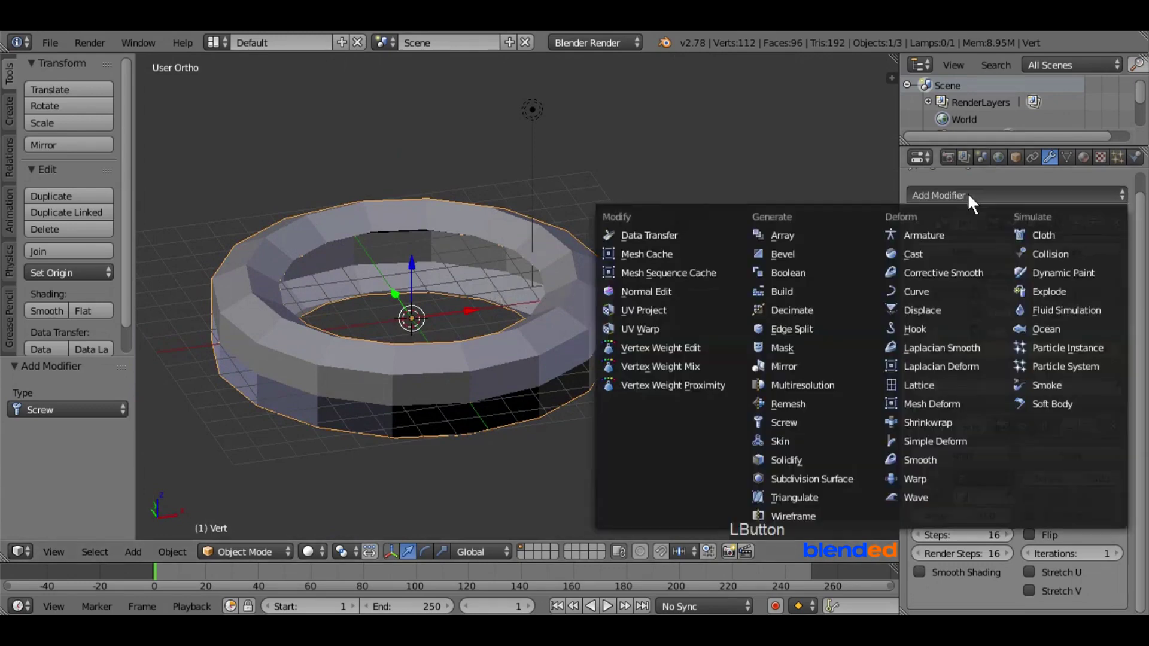
{"action": "left_click", "coordinate": [832, 479]}
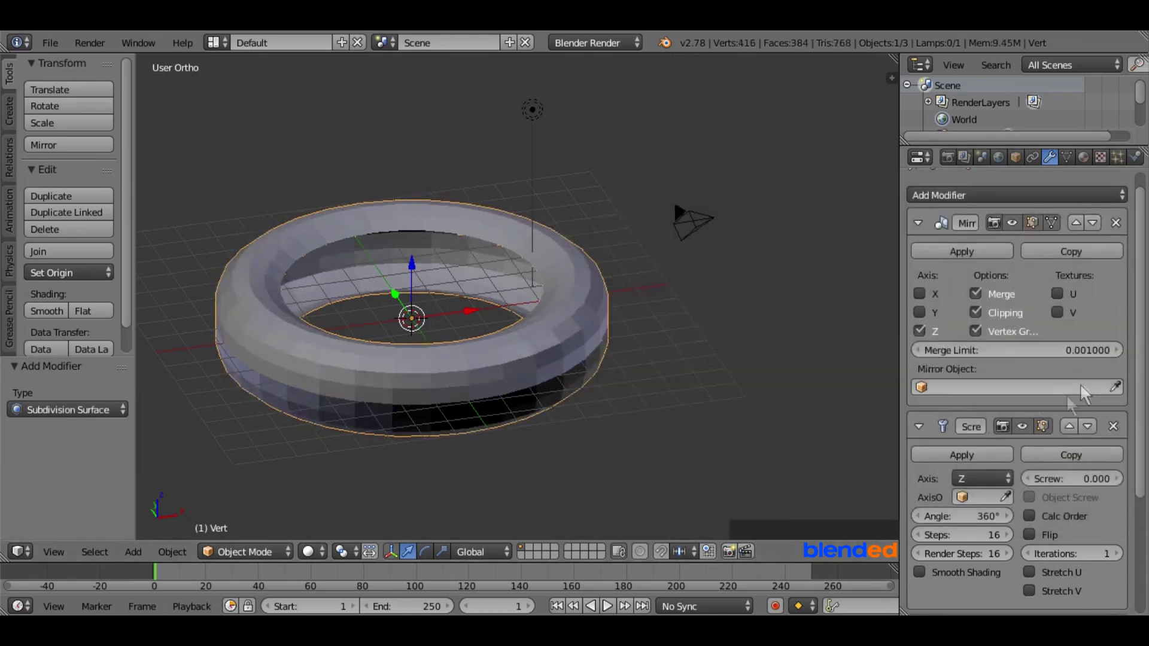
{"action": "scroll", "coordinate": [1137, 359], "scroll_direction": "down", "scroll_amount": 6}
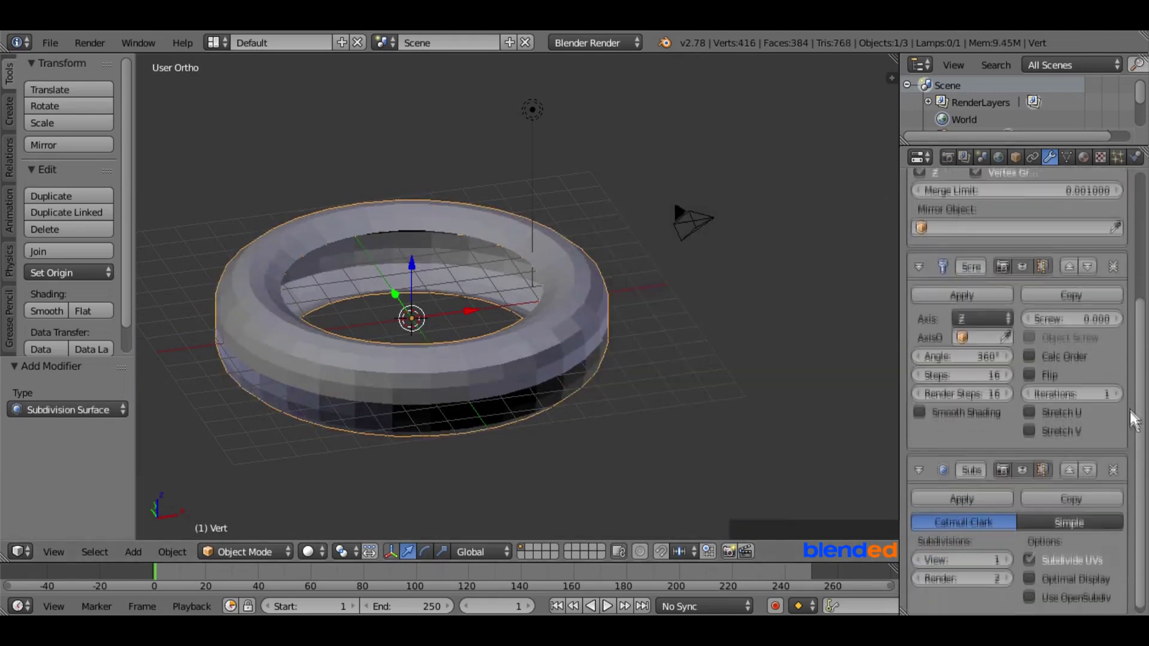
{"action": "left_click", "coordinate": [1009, 554]}
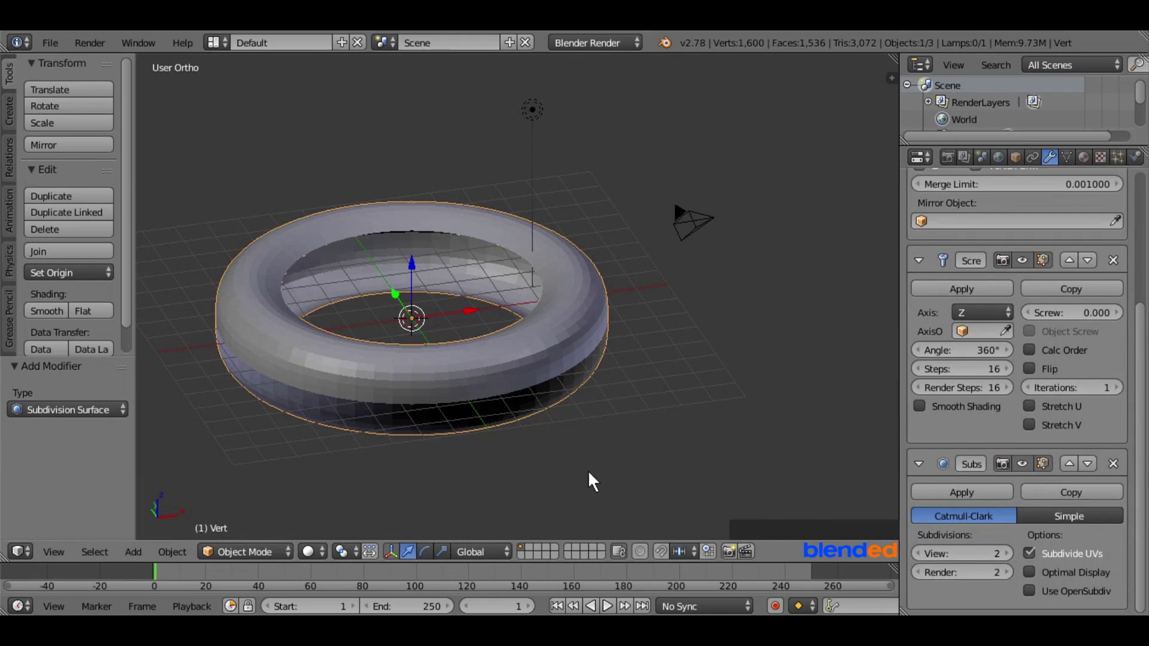
Step: Add a mesh plane at the centre of the ring
{"action": "key", "text": "shift"}
{"action": "key", "text": "shift+a"}
{"action": "mouse_move", "coordinate": [552, 353]}
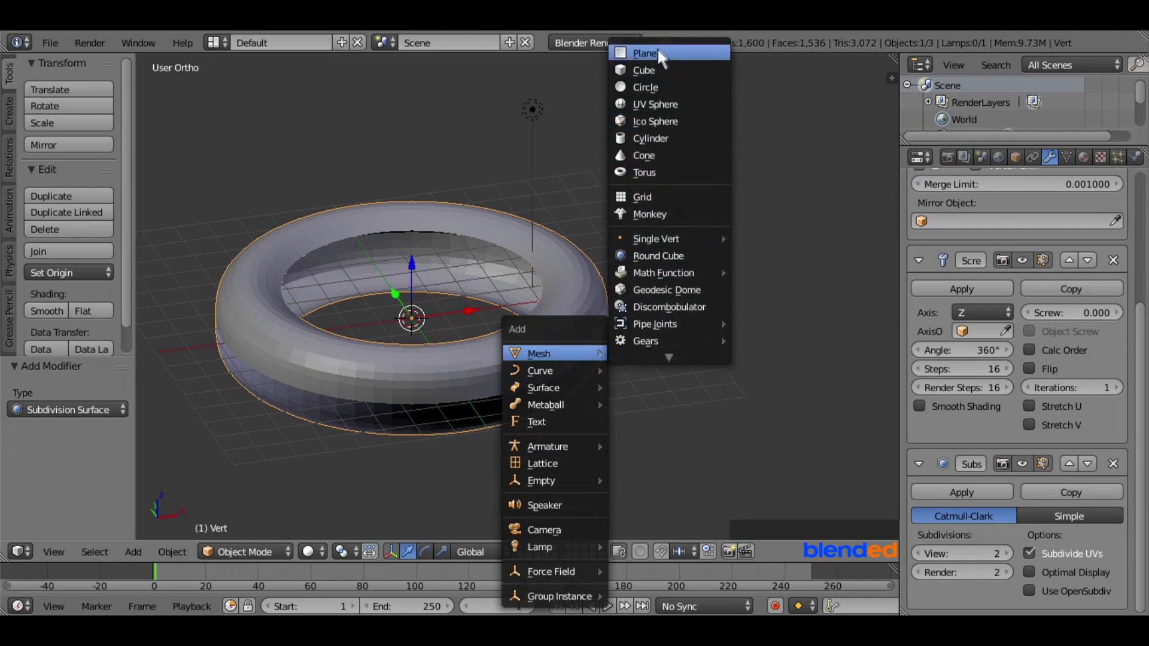
{"action": "left_click", "coordinate": [657, 48]}
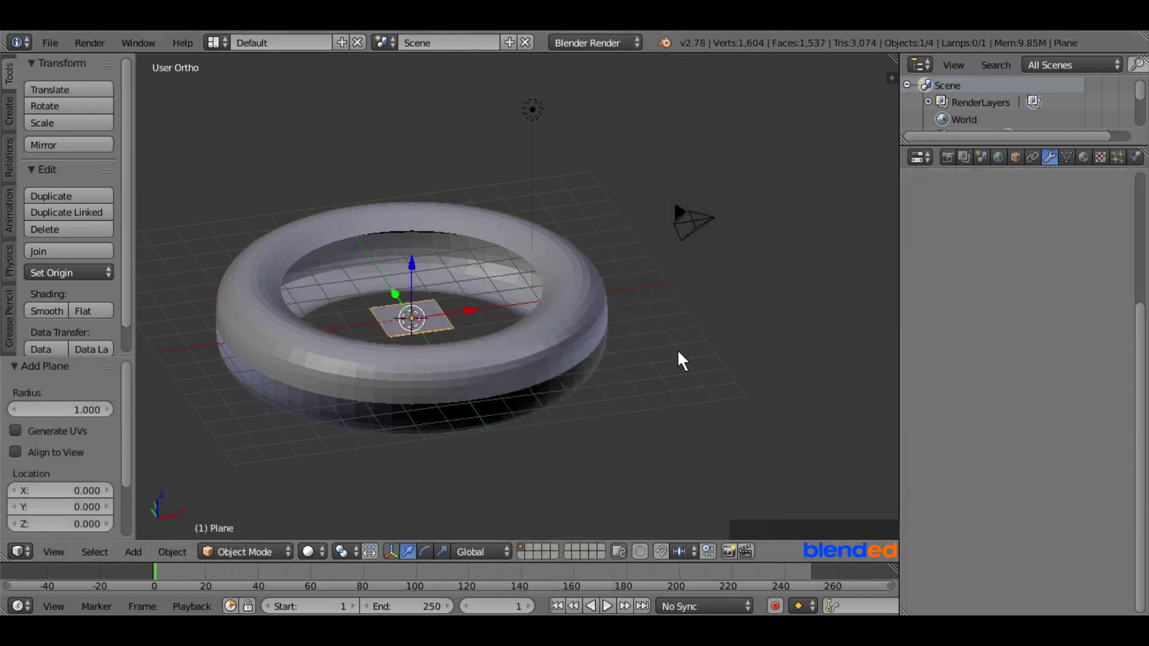
Step: Rotate the plane 90° about the X axis and move it about -6.04 along Y, just outside the ring
{"action": "key", "text": "r"}
{"action": "key", "text": "x"}
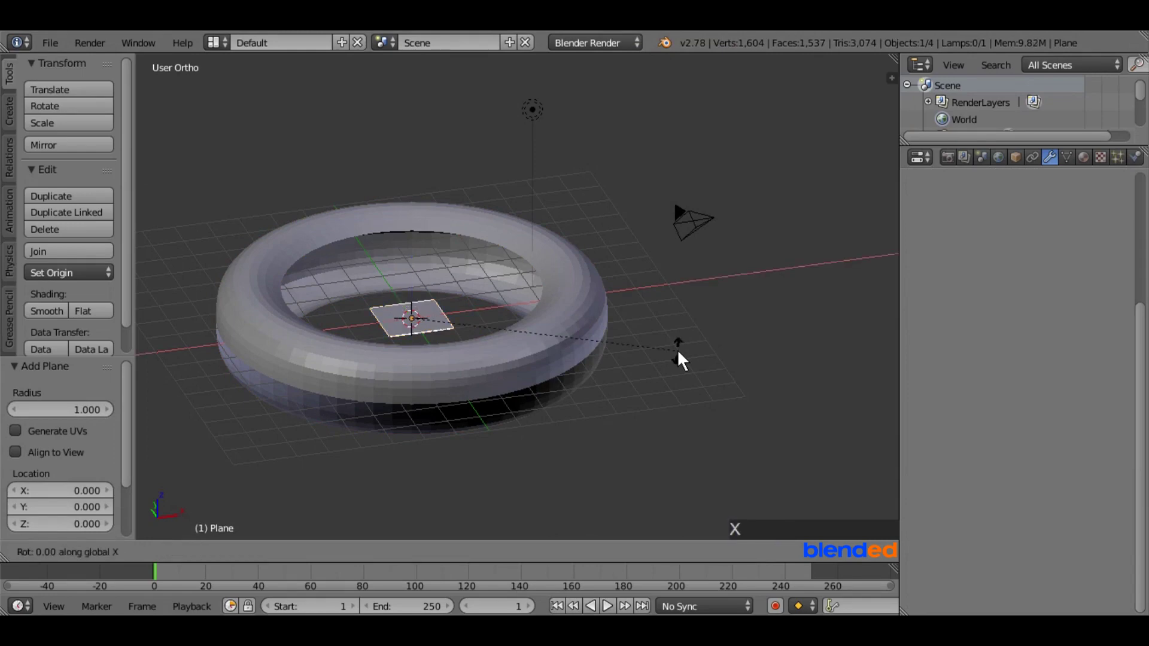
{"action": "key", "text": "KP_9"}
{"action": "key", "text": "KP_0"}
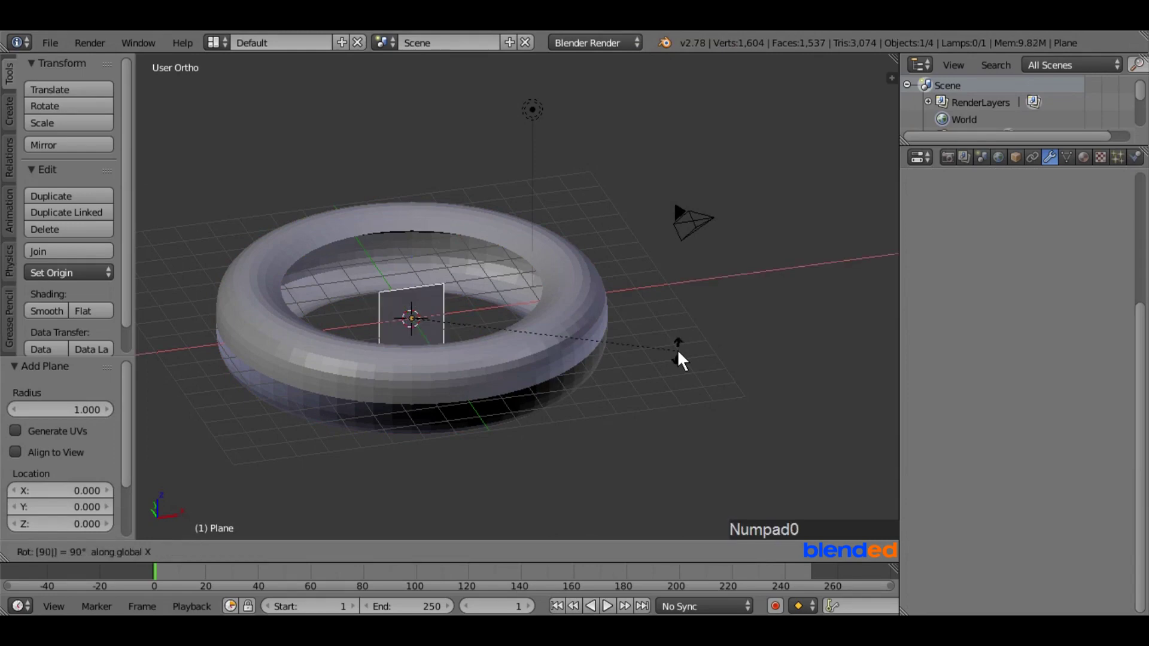
{"action": "key", "text": "Return"}
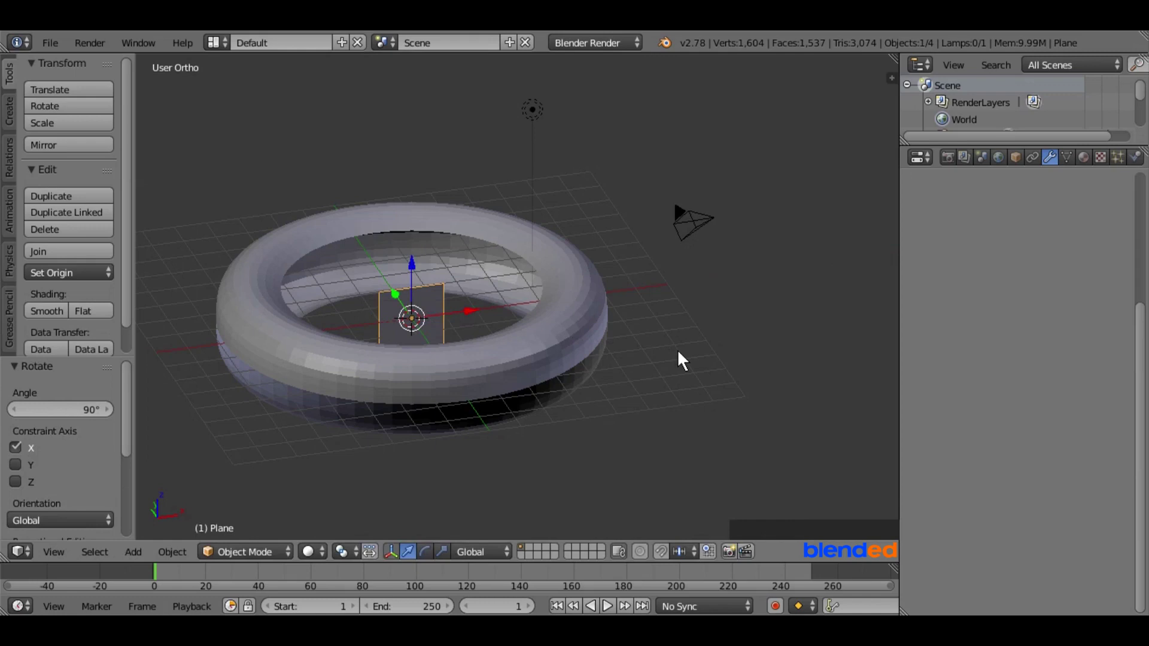
{"action": "key", "text": "KP_3"}
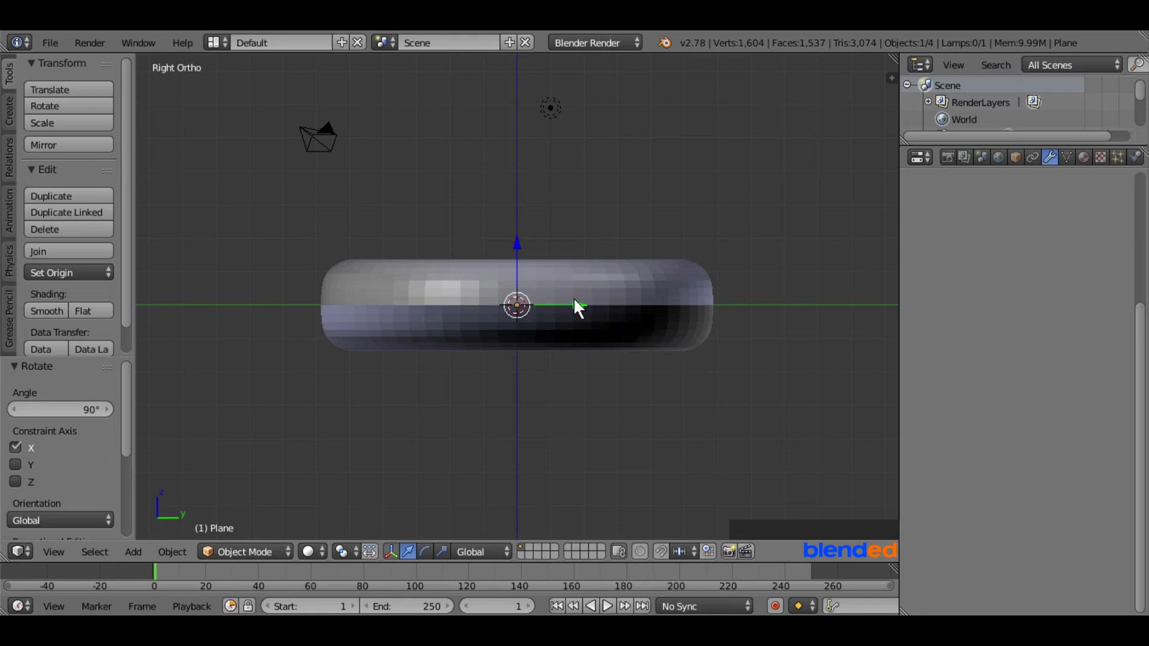
{"action": "left_click_drag", "start_coordinate": [579, 299], "coordinate": [378, 307]}
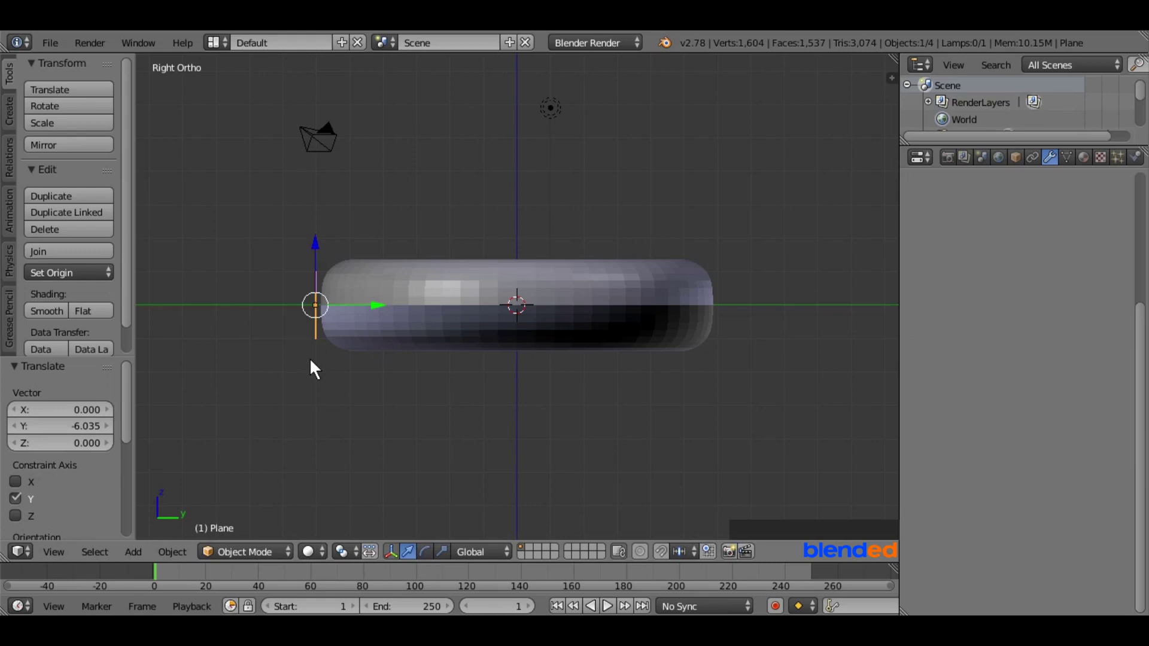
Step: In front view, scale the plane by 0.2 along the X axis to make a narrow strip
{"action": "key", "text": "KP_1"}
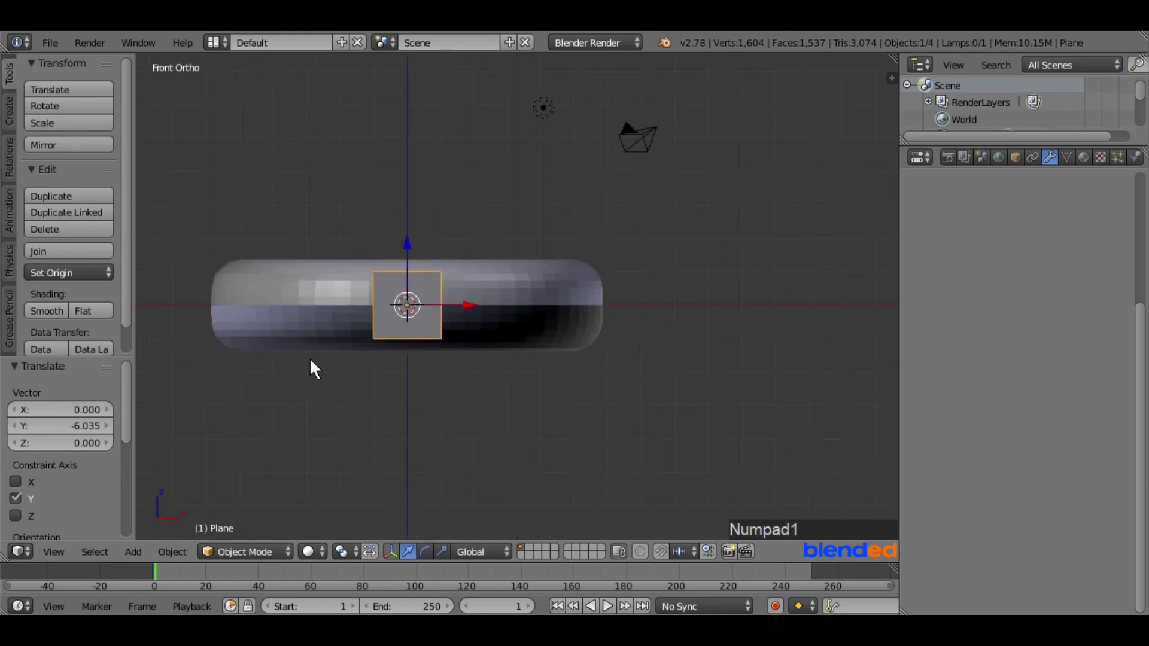
{"action": "middle_click_drag", "start_coordinate": [456, 375], "coordinate": [621, 384], "text": "shift"}
{"action": "scroll", "coordinate": [508, 353], "scroll_direction": "up", "scroll_amount": 4}
{"action": "key", "text": "s"}
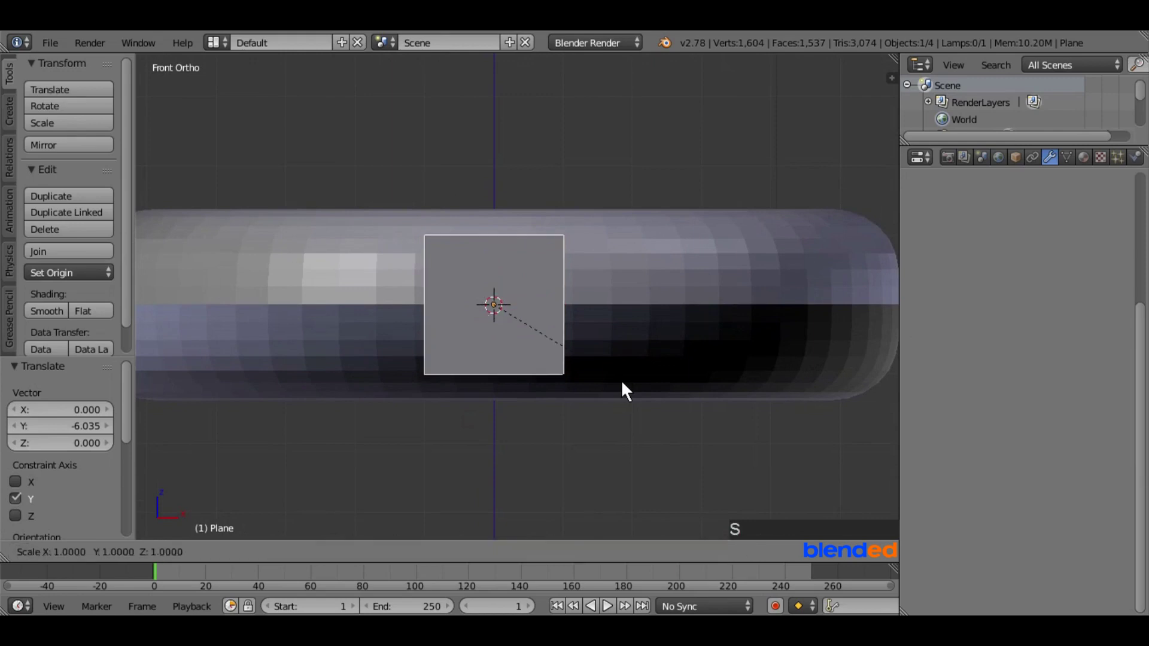
{"action": "key", "text": "x"}
{"action": "key", "text": "KP_Decimal"}
{"action": "key", "text": "KP_2"}
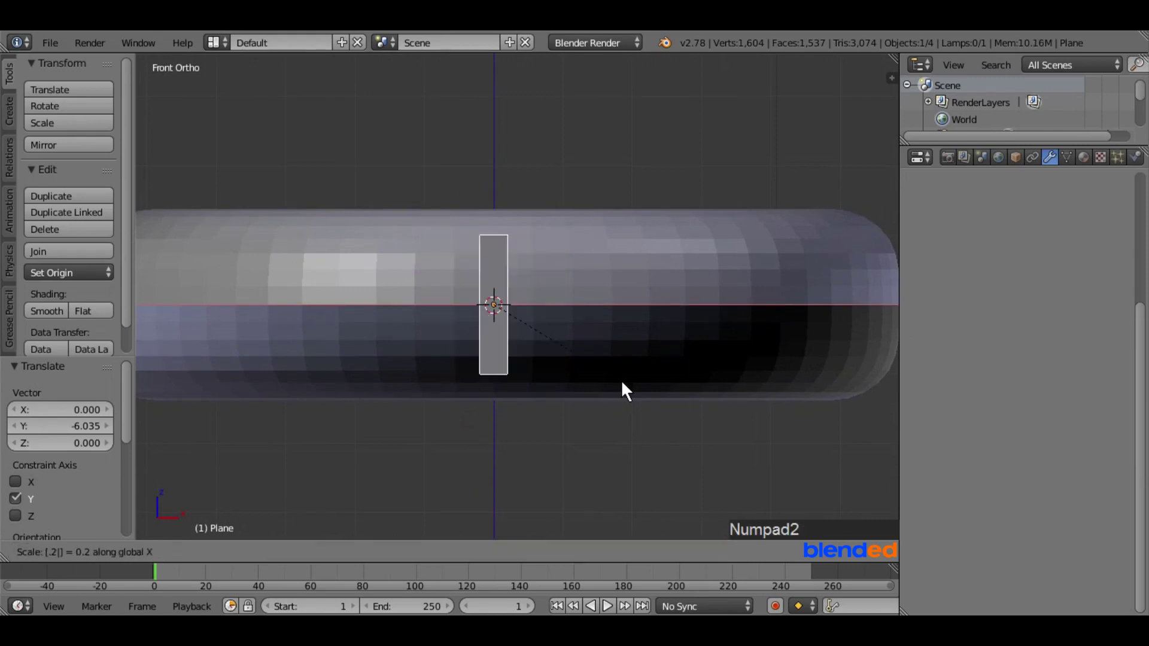
{"action": "key", "text": "Return"}
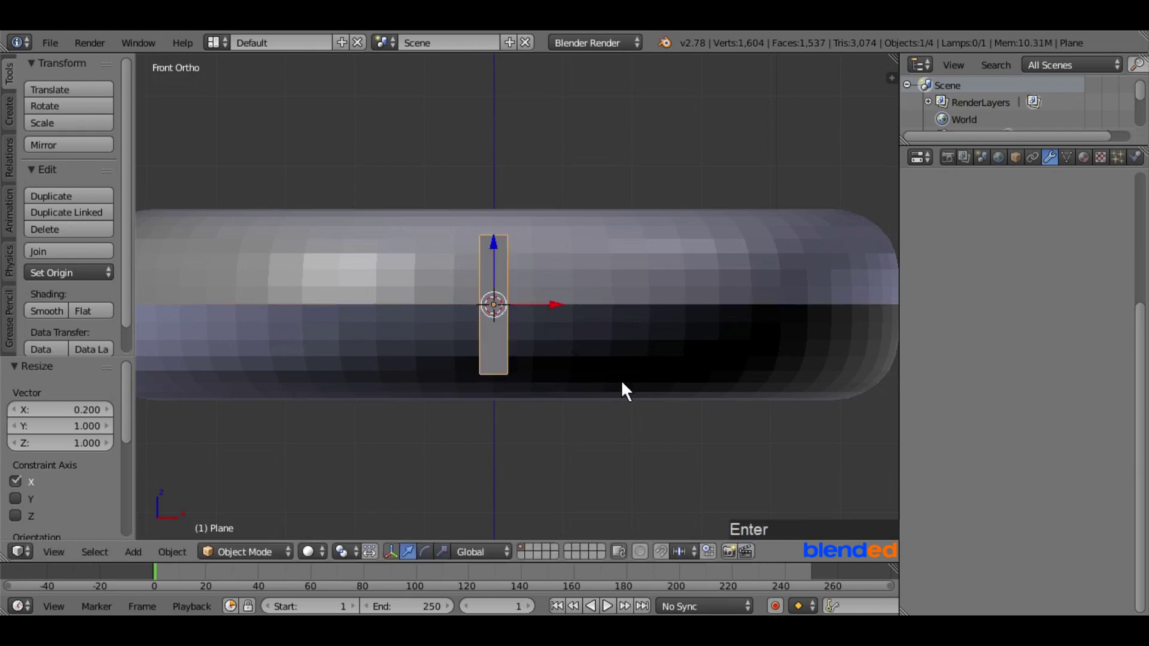
Step: Scale the strip by 1.1 along the Z axis
{"action": "scroll", "coordinate": [620, 391], "scroll_direction": "up", "scroll_amount": 3}
{"action": "key", "text": "s"}
{"action": "key", "text": "z"}
{"action": "key", "text": "KP_1"}
{"action": "key", "text": "KP_Decimal"}
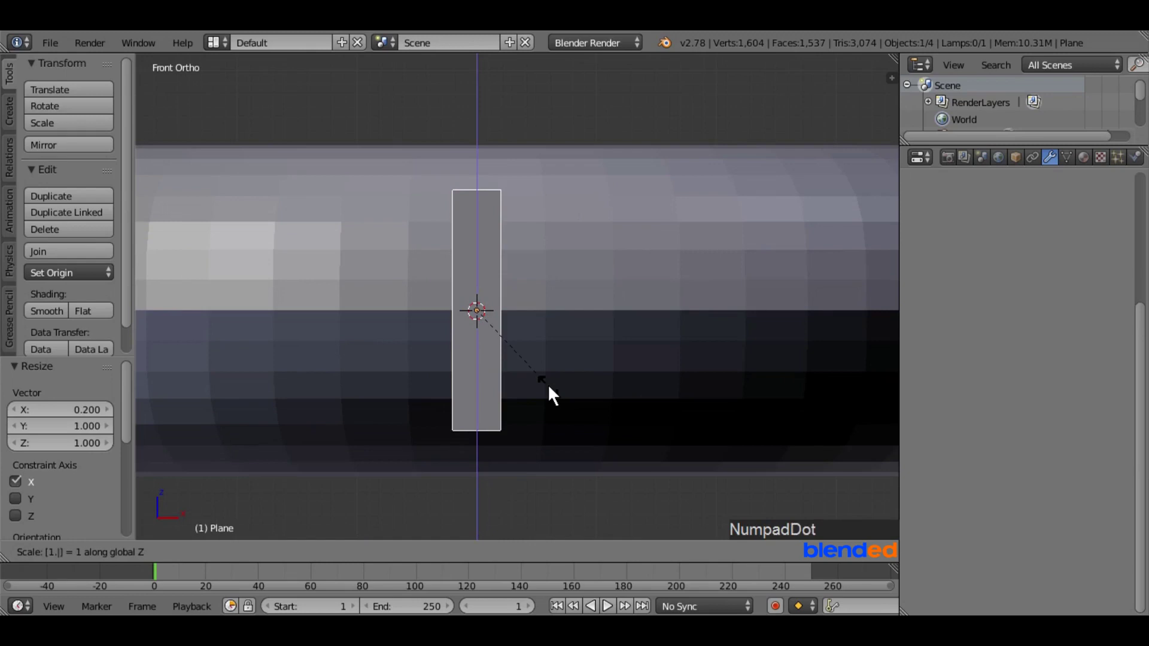
{"action": "key", "text": "KP_1"}
{"action": "key", "text": "Return"}
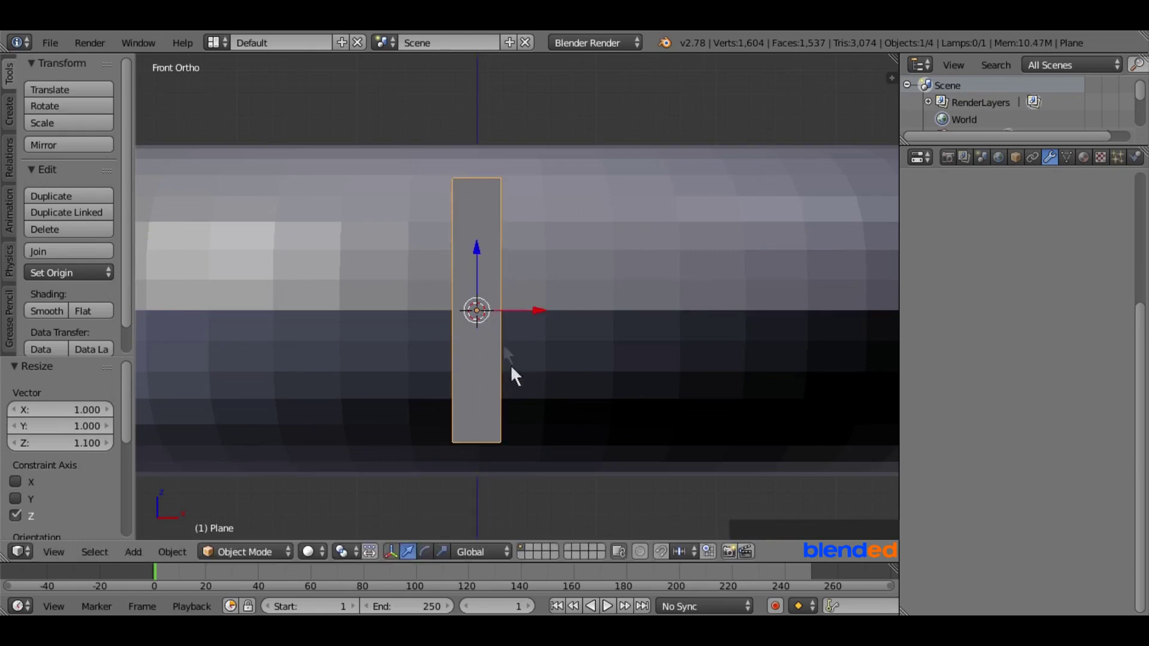
Step: Enter Edit Mode and add two evenly spaced vertical loop cuts to the strip without sliding them
{"action": "key", "text": "Tab"}
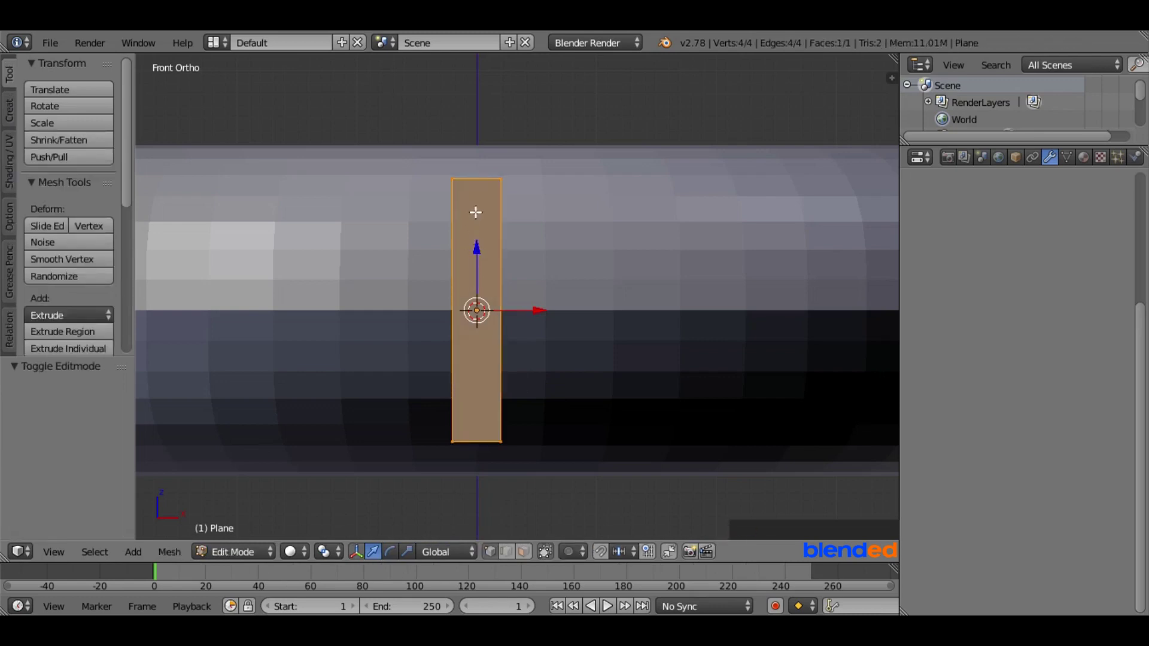
{"action": "key", "text": "ctrl+r"}
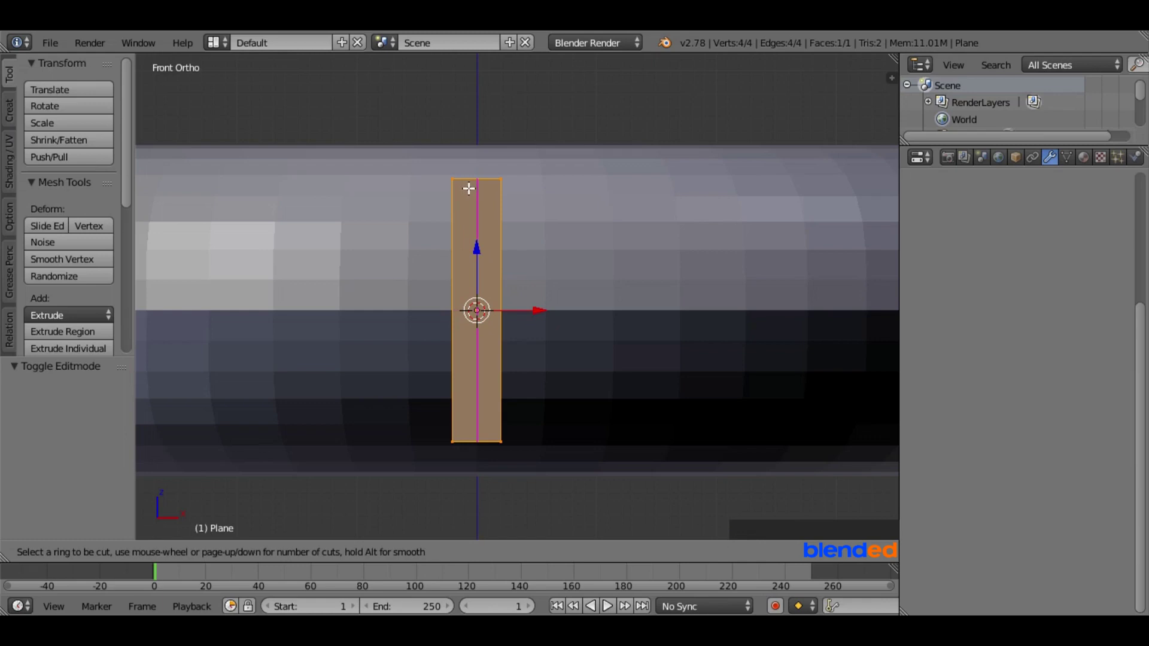
{"action": "scroll", "coordinate": [469, 188], "scroll_direction": "up", "scroll_amount": 1}
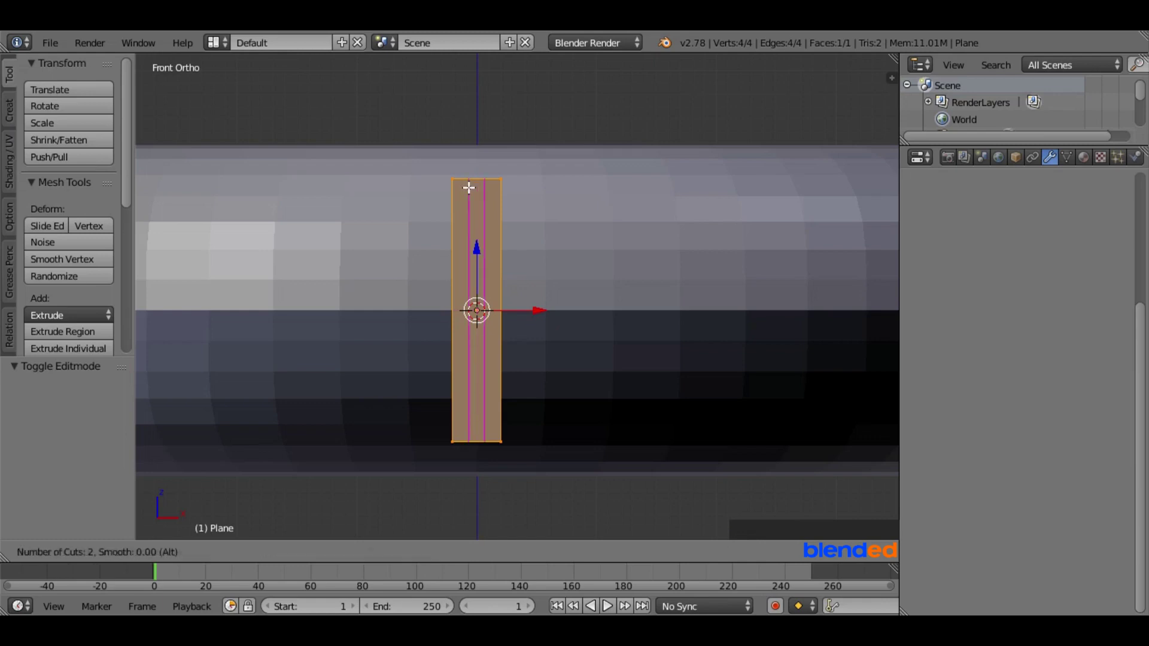
{"action": "left_click", "coordinate": [469, 188]}
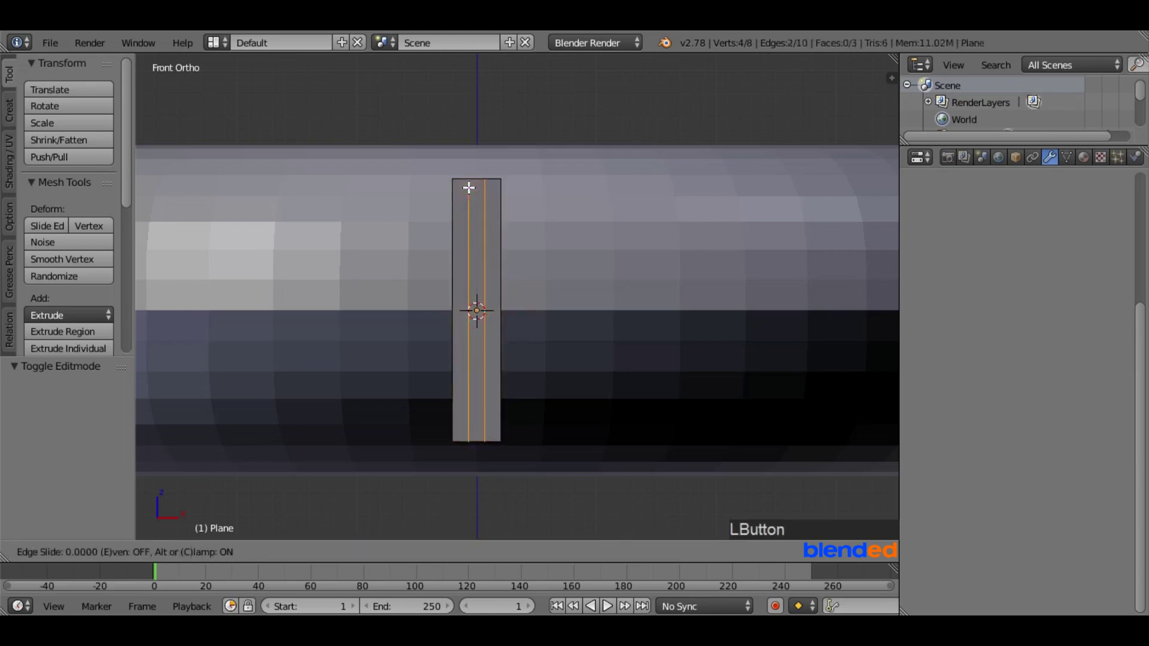
{"action": "right_click", "coordinate": [472, 188]}
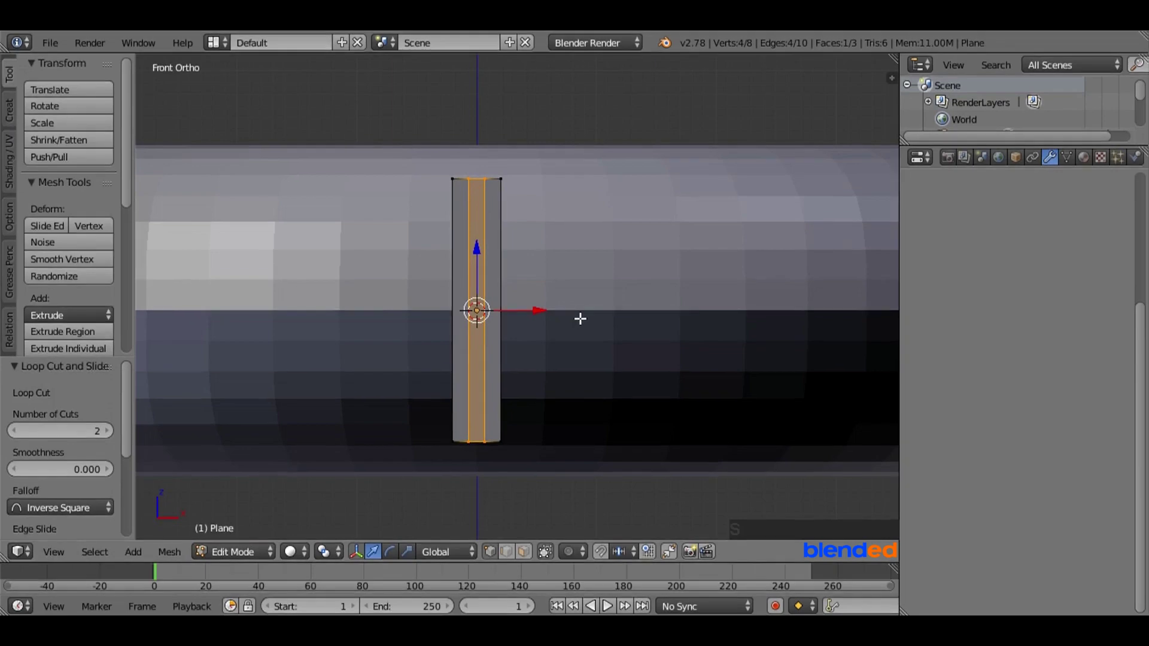
Step: Scale the two vertical loop cuts by 0.2 along the X axis to bring them close together
{"action": "key", "text": "s"}
{"action": "key", "text": "x"}
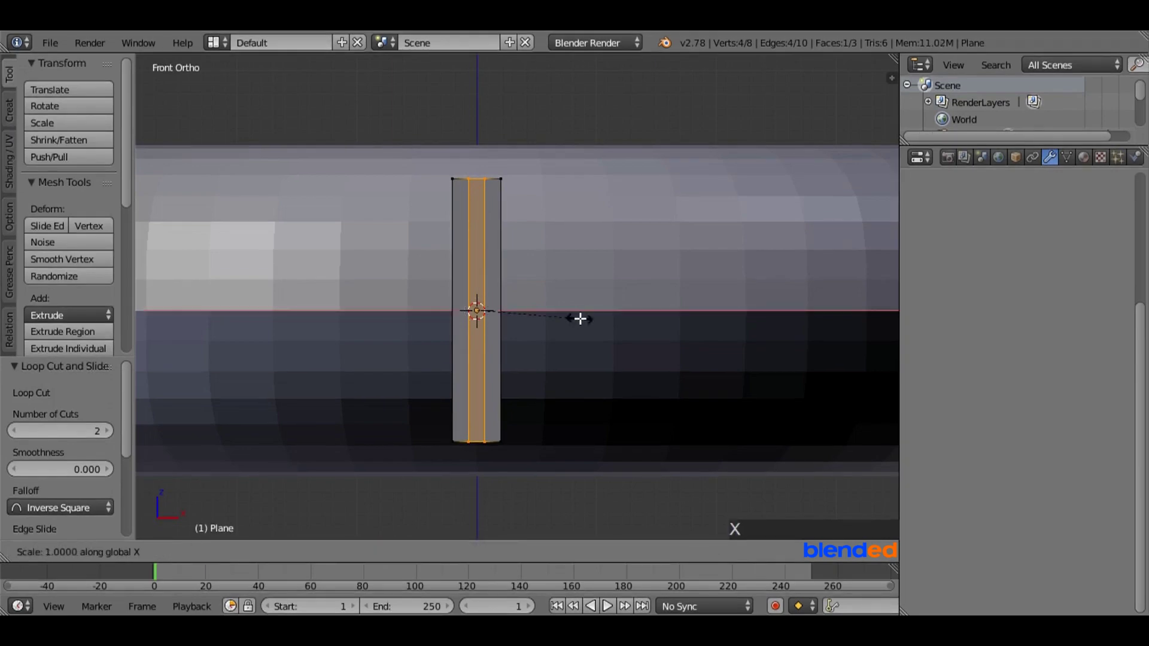
{"action": "type", "text": ".2"}
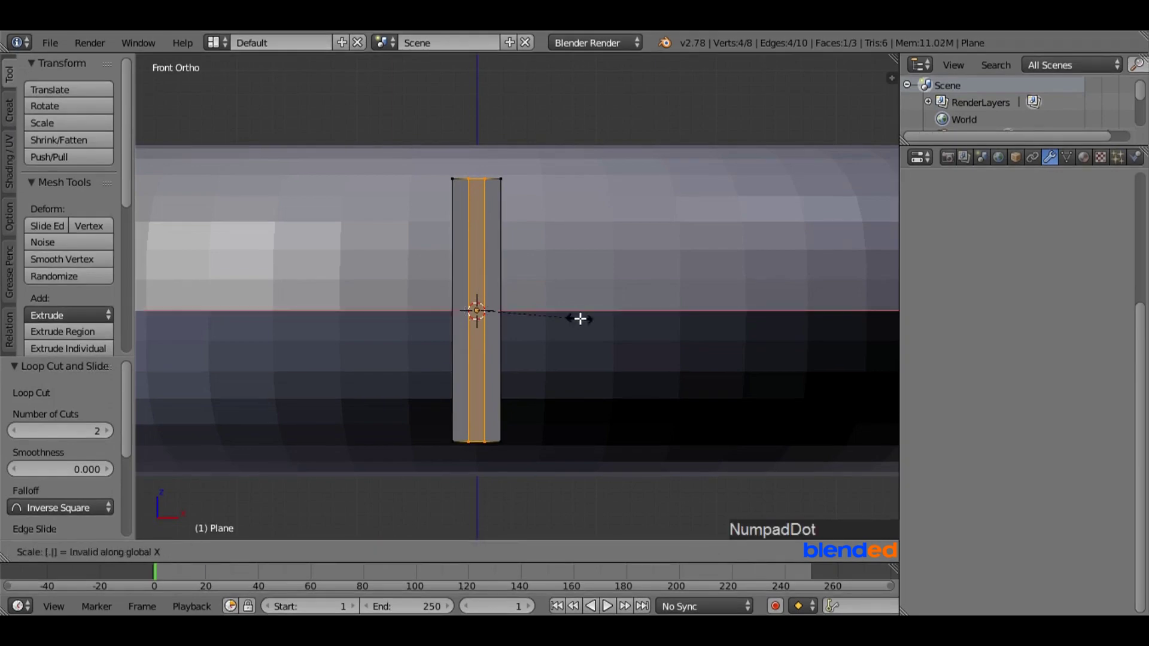
{"action": "key", "text": "Return"}
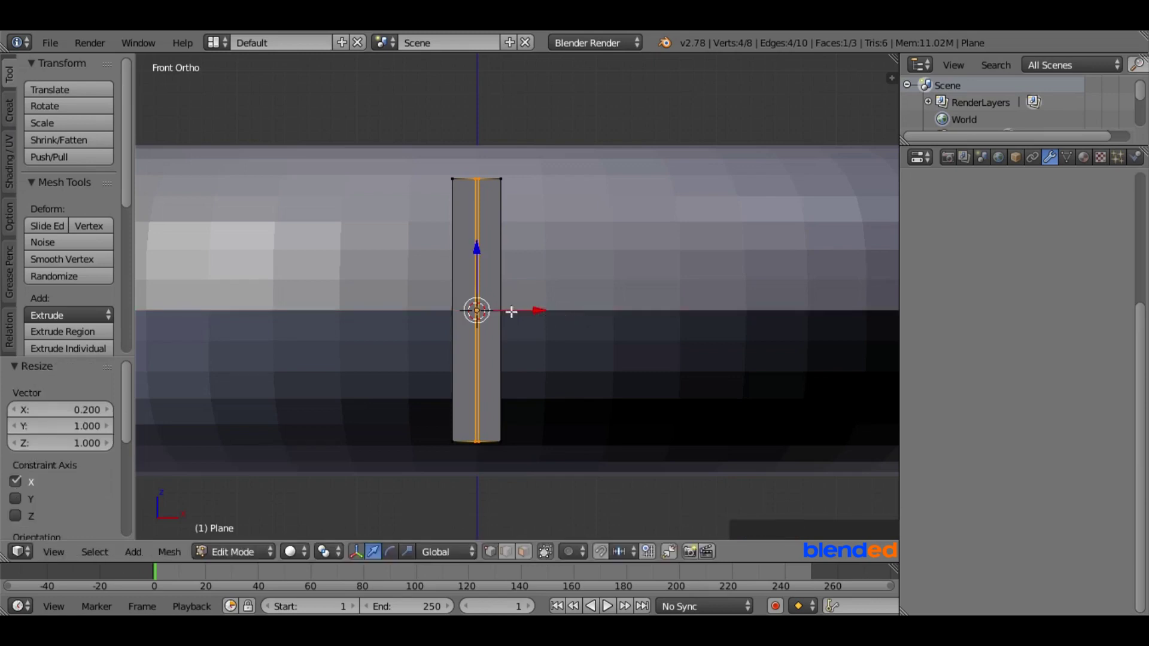
Step: Add six evenly spaced horizontal loop cuts across the strip without sliding them
{"action": "key", "text": "ctrl"}
{"action": "key", "text": "ctrl+r"}
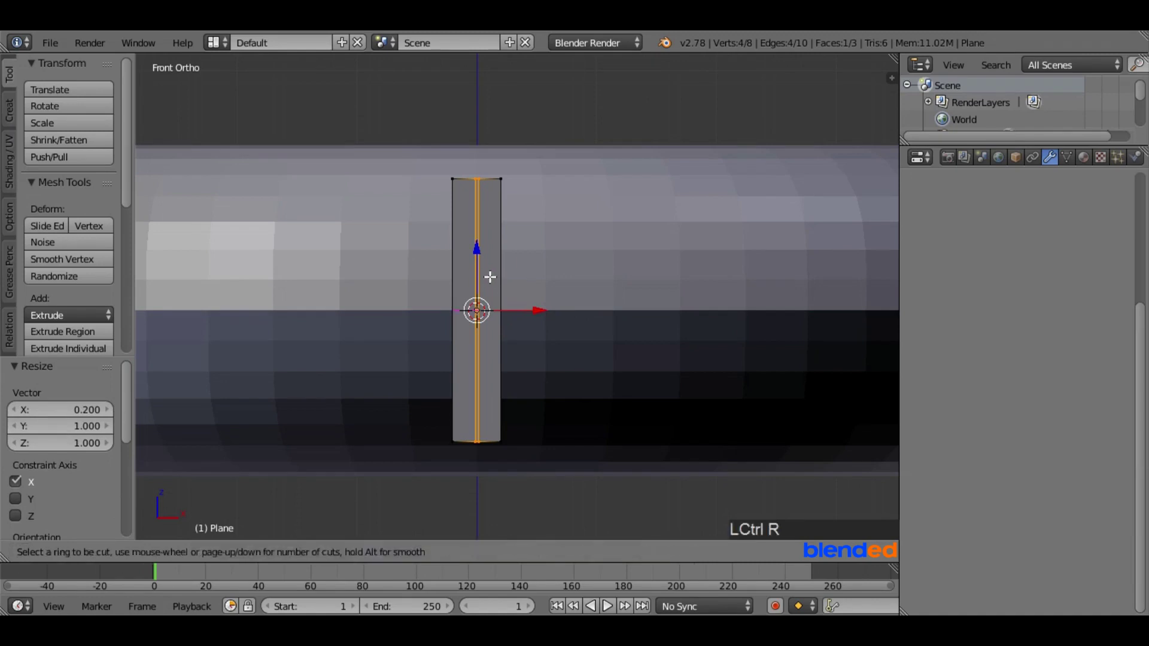
{"action": "scroll", "coordinate": [485, 292], "scroll_direction": "up", "scroll_amount": 1}
{"action": "scroll", "coordinate": [484, 292], "scroll_direction": "up", "scroll_amount": 1}
{"action": "scroll", "coordinate": [485, 293], "scroll_direction": "up", "scroll_amount": 1}
{"action": "scroll", "coordinate": [484, 292], "scroll_direction": "up", "scroll_amount": 1}
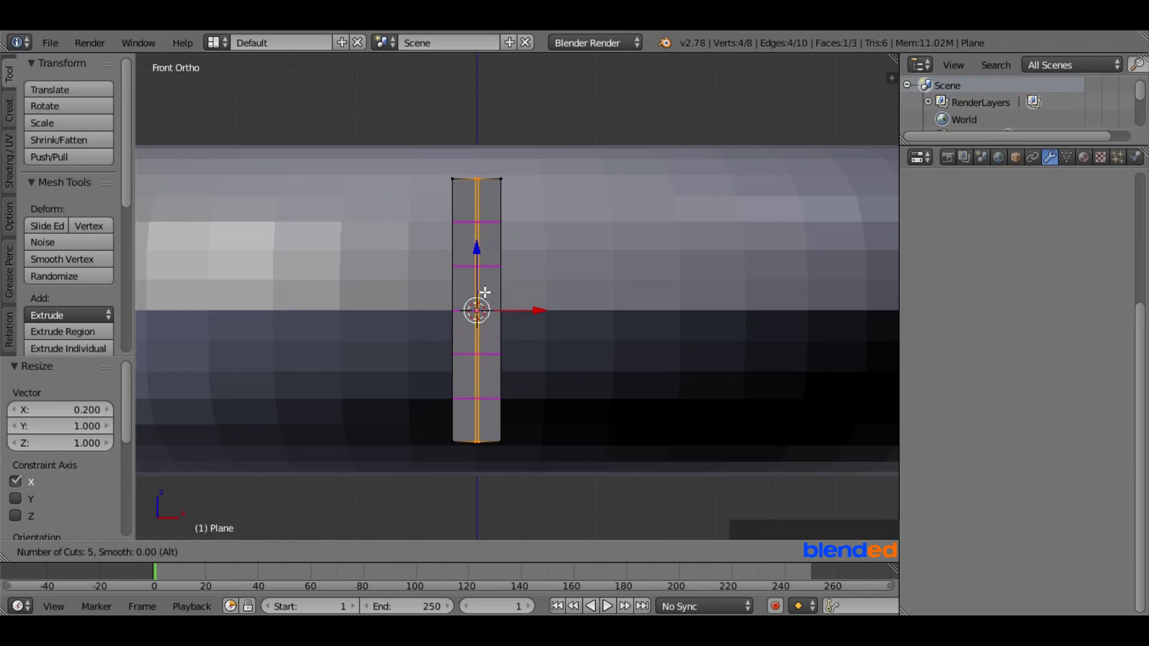
{"action": "scroll", "coordinate": [484, 293], "scroll_direction": "up", "scroll_amount": 1}
{"action": "left_click", "coordinate": [484, 292]}
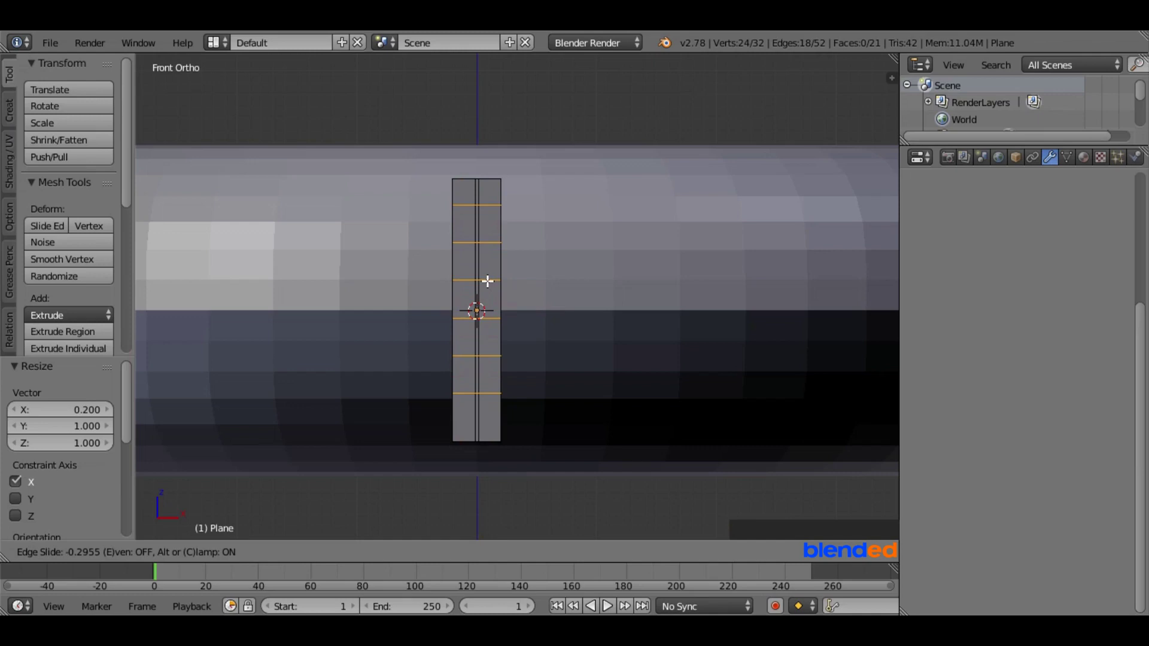
{"action": "right_click", "coordinate": [488, 281]}
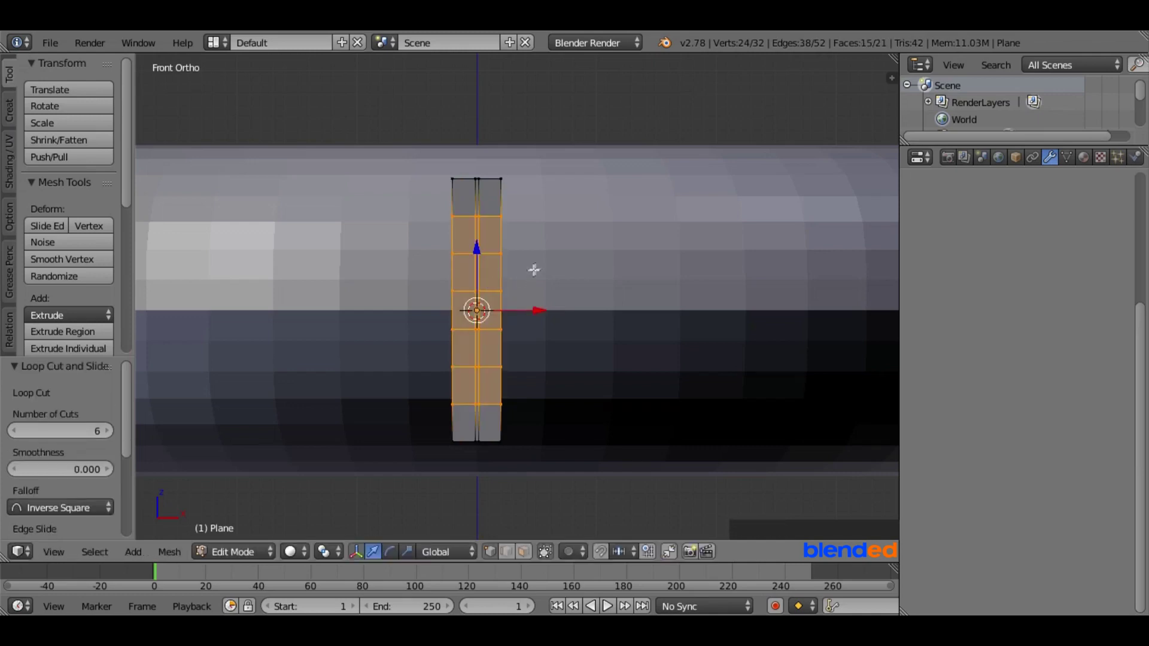
Step: In the wireframe right view, select only the strip's top row of vertices and set proportional editing to Connected
{"action": "key", "text": "a"}
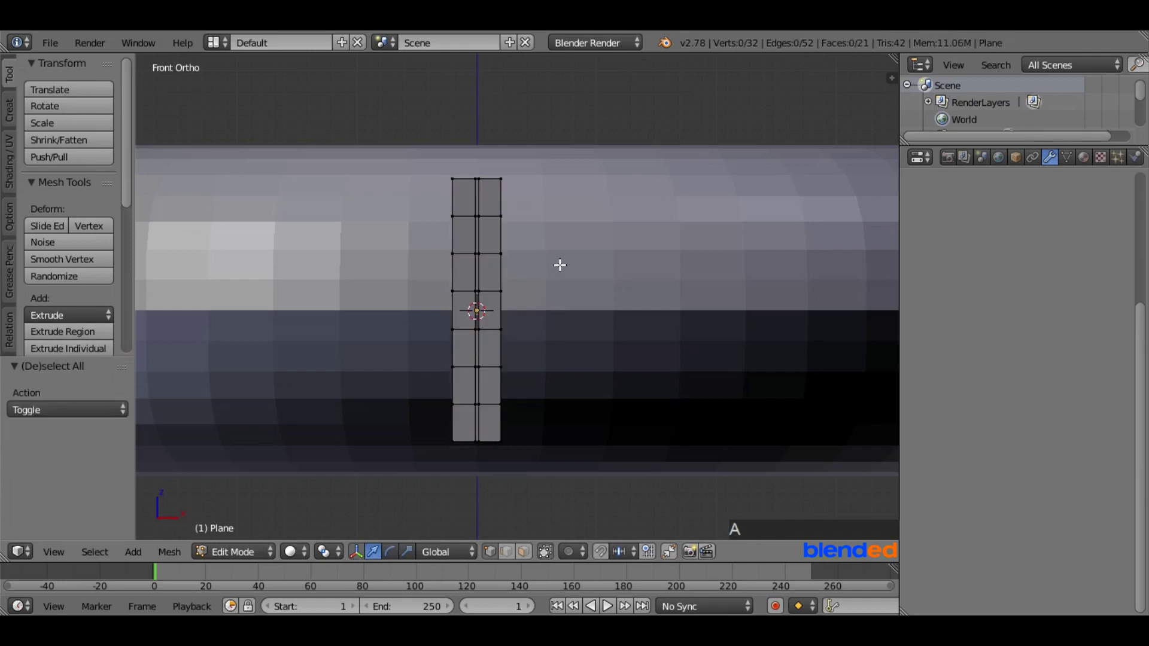
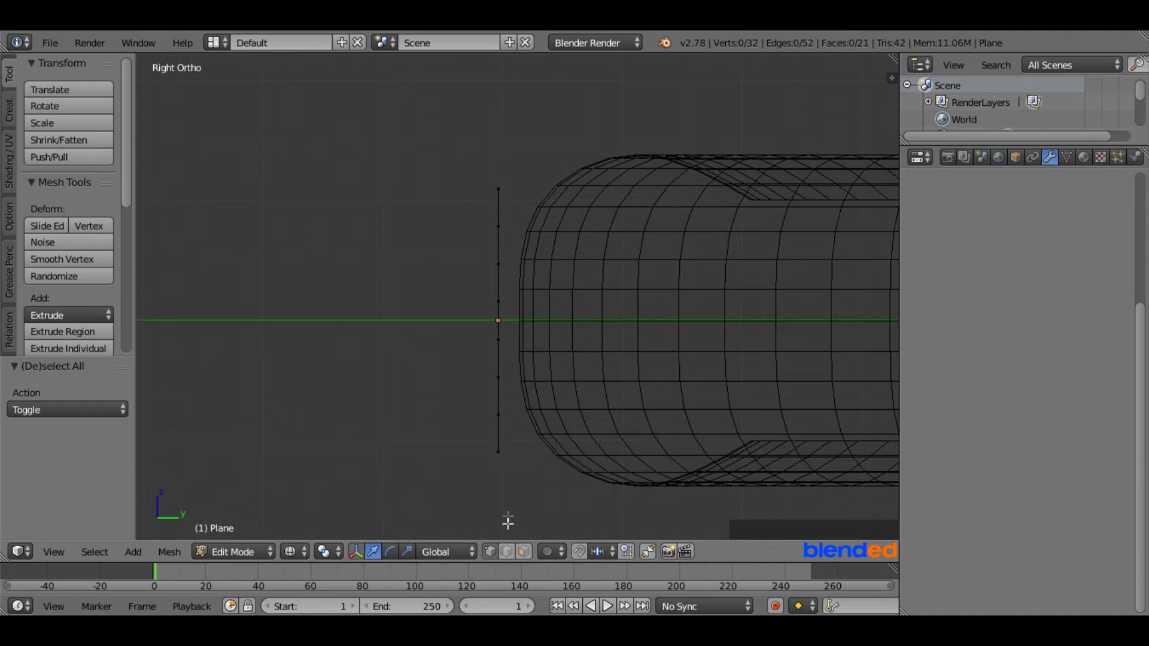
{"action": "left_click", "coordinate": [491, 551]}
{"action": "key", "text": "b"}
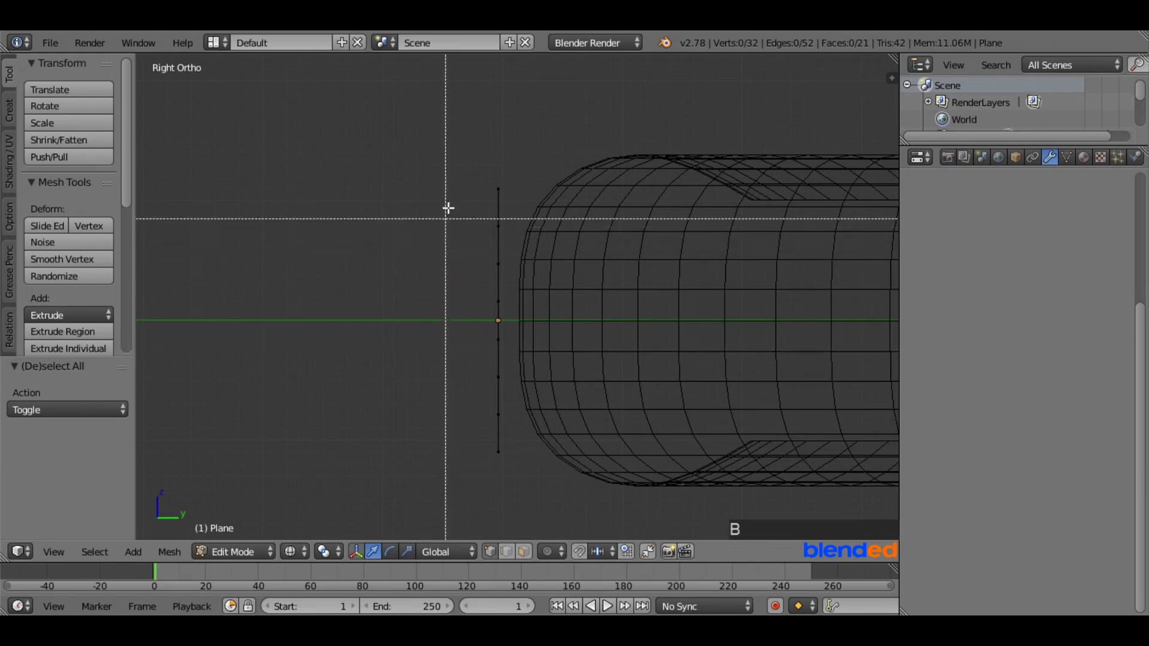
{"action": "left_click_drag", "start_coordinate": [449, 153], "coordinate": [529, 201]}
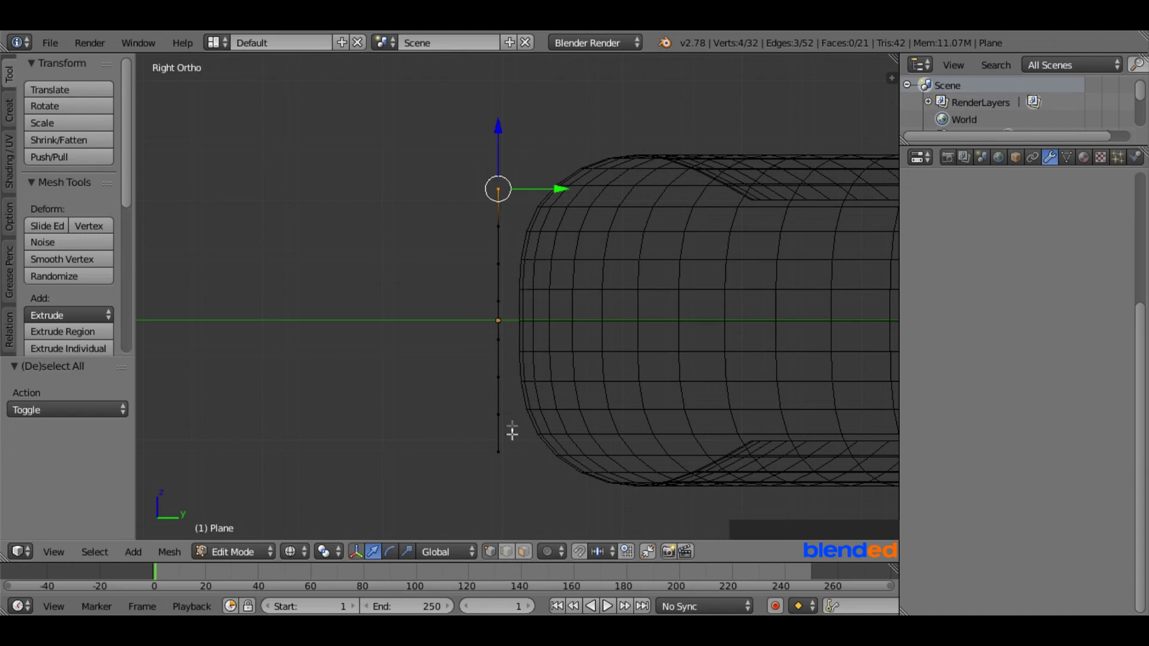
{"action": "left_click", "coordinate": [551, 552]}
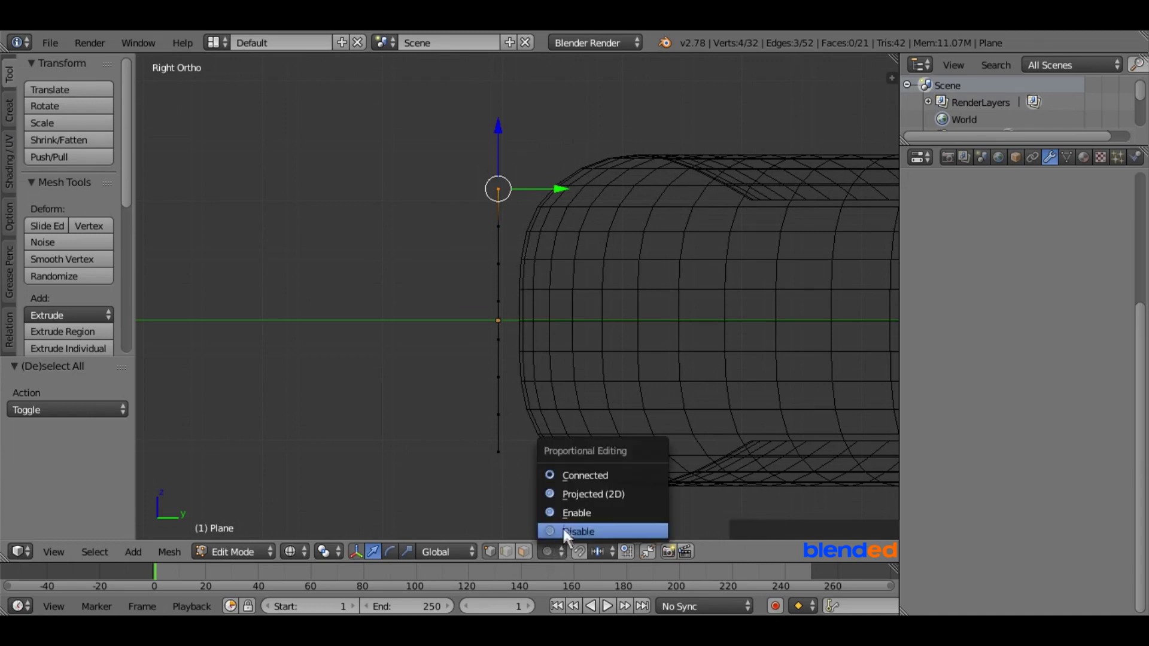
{"action": "left_click", "coordinate": [576, 476]}
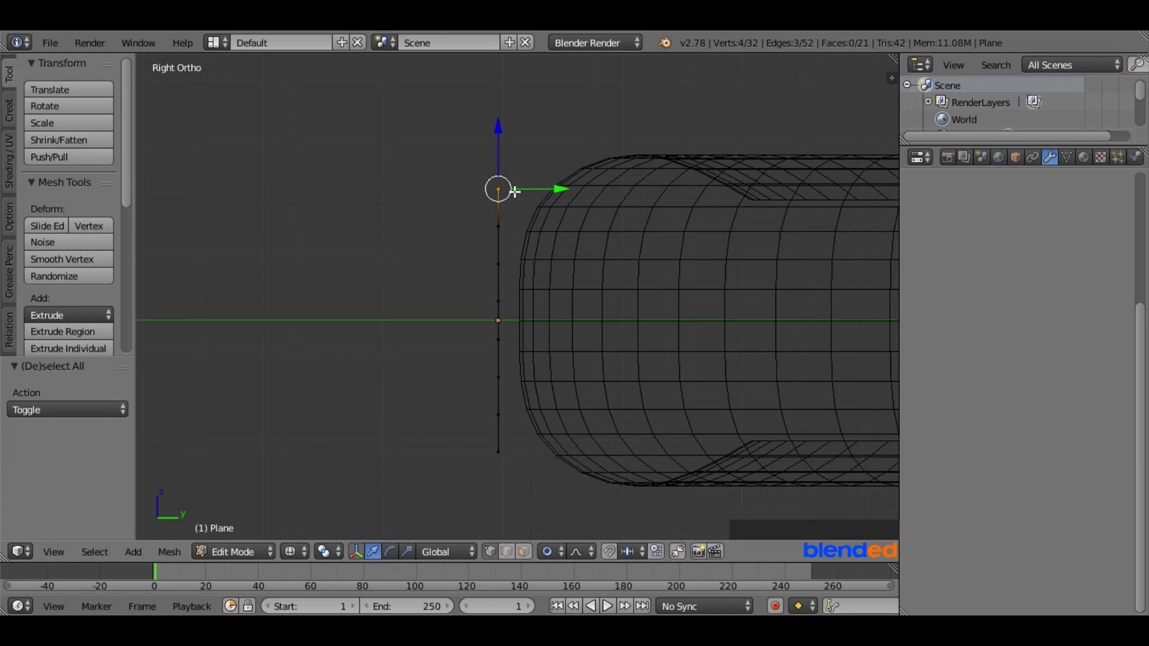
Step: Reduce the proportional size to 0.51 and move the strip's top vertices about 0.306 along Y toward the ring
{"action": "key", "text": "g"}
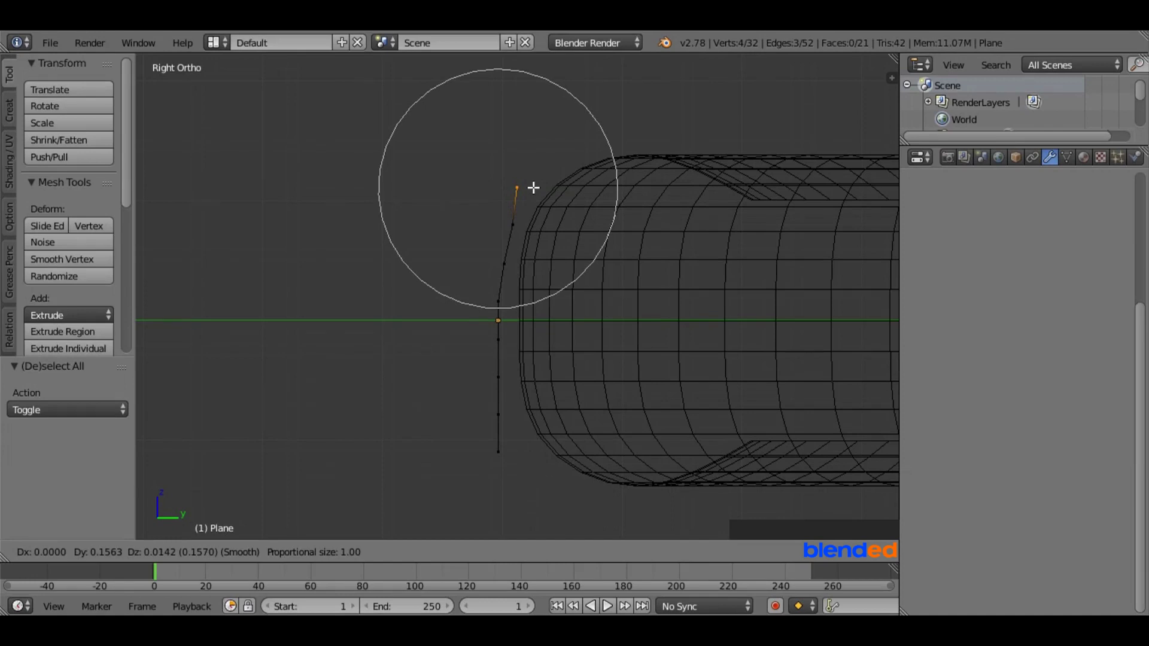
{"action": "scroll", "coordinate": [533, 187], "scroll_direction": "down", "scroll_amount": 2}
{"action": "scroll", "coordinate": [533, 188], "scroll_direction": "up", "scroll_amount": 4}
{"action": "scroll", "coordinate": [533, 187], "scroll_direction": "up", "scroll_amount": 4}
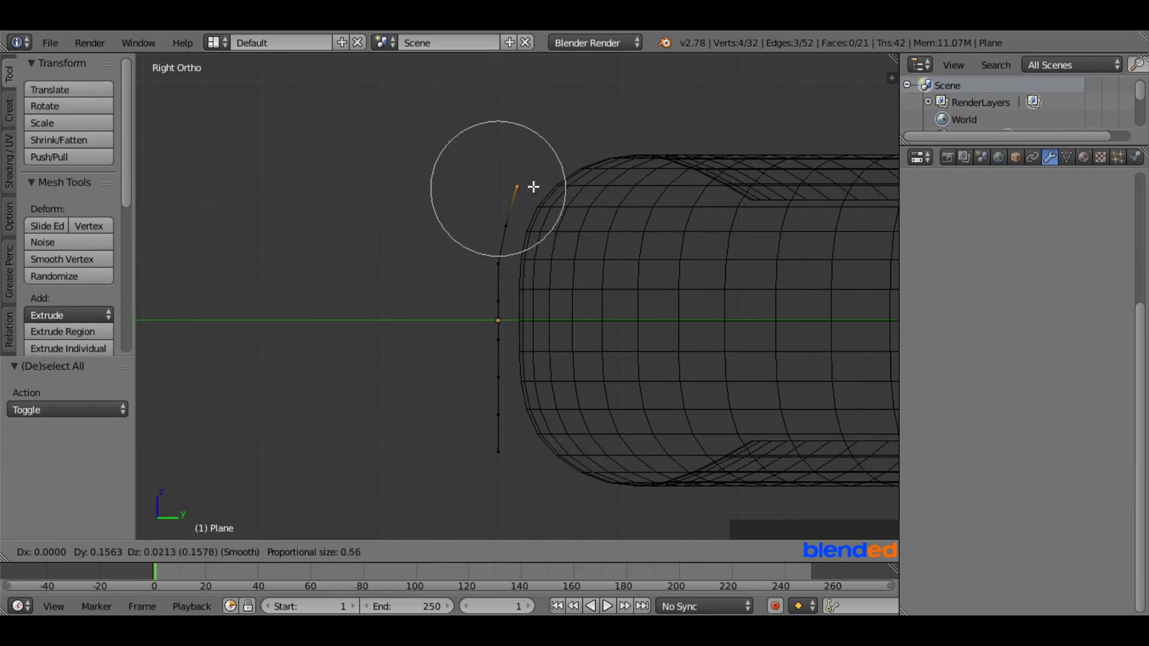
{"action": "scroll", "coordinate": [534, 187], "scroll_direction": "up", "scroll_amount": 1}
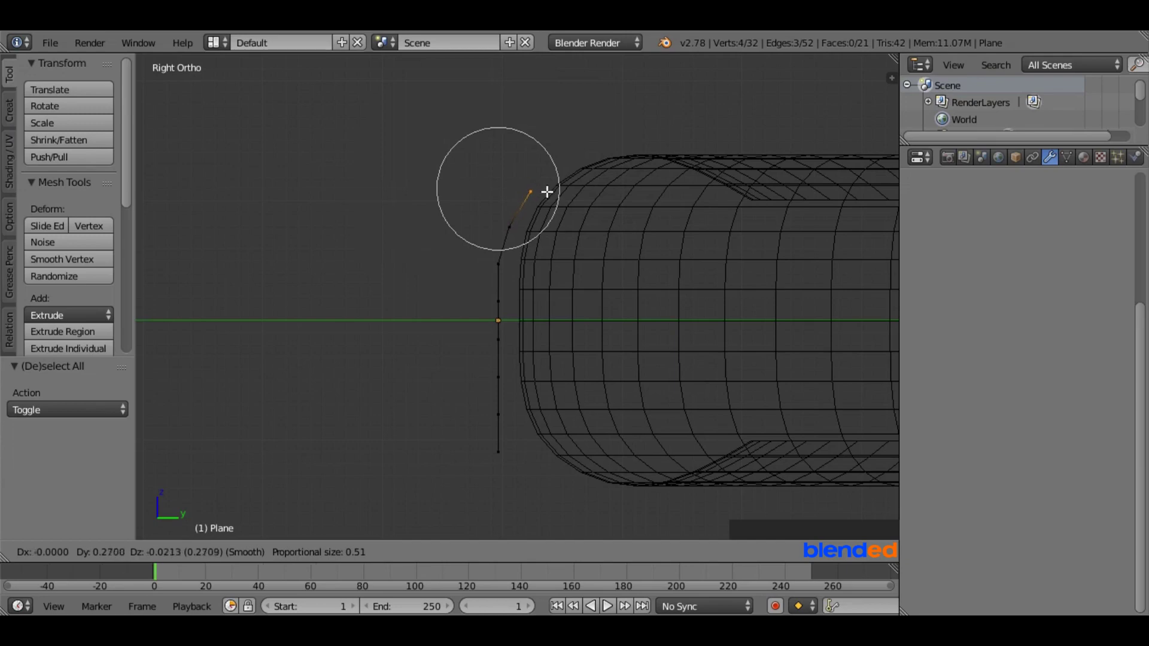
{"action": "right_click", "coordinate": [547, 192]}
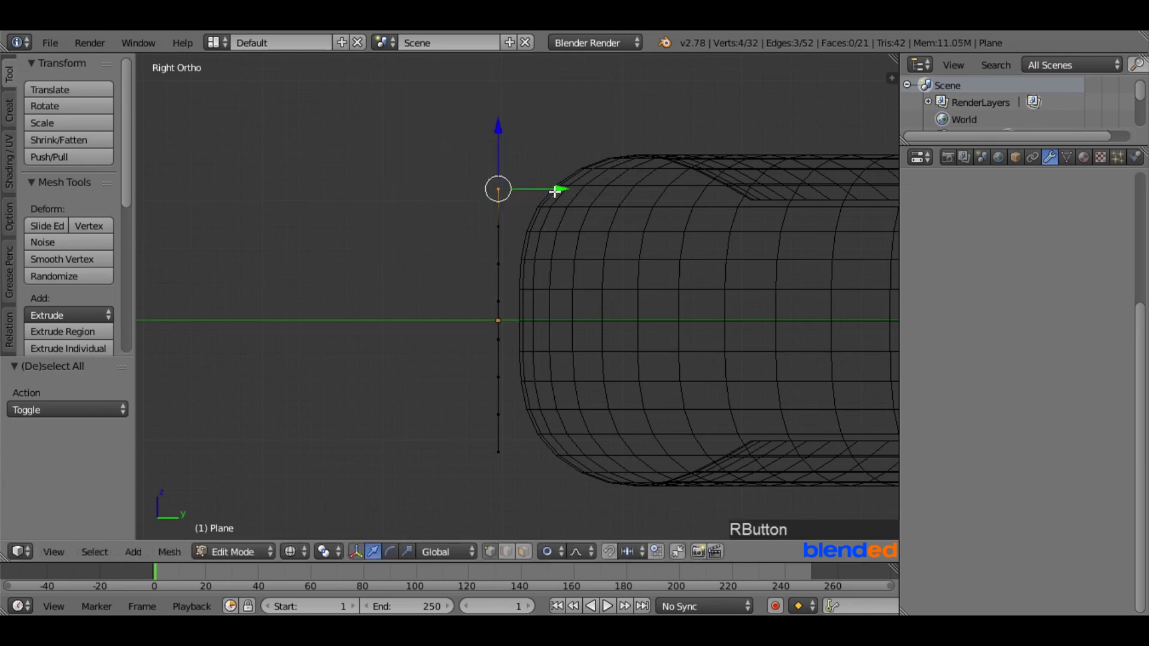
{"action": "left_click_drag", "start_coordinate": [554, 190], "coordinate": [588, 193]}
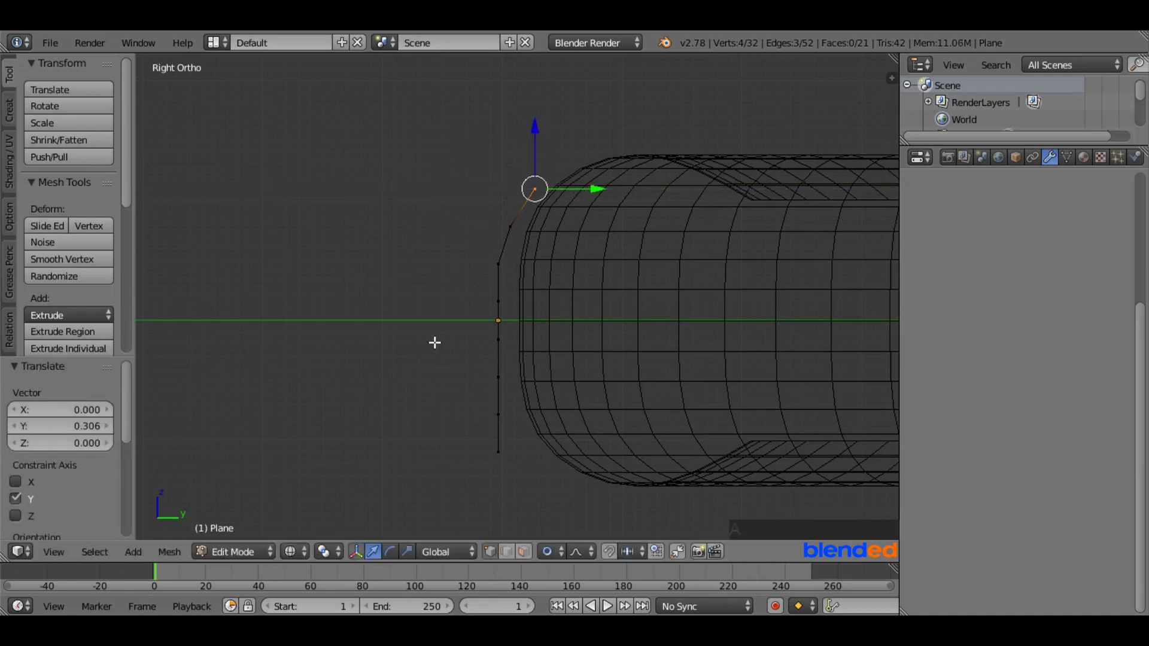
Step: Move only the strip's bottom row of vertices about 0.313 along Y toward the ring, and return to the solid front view
{"action": "key", "text": "a"}
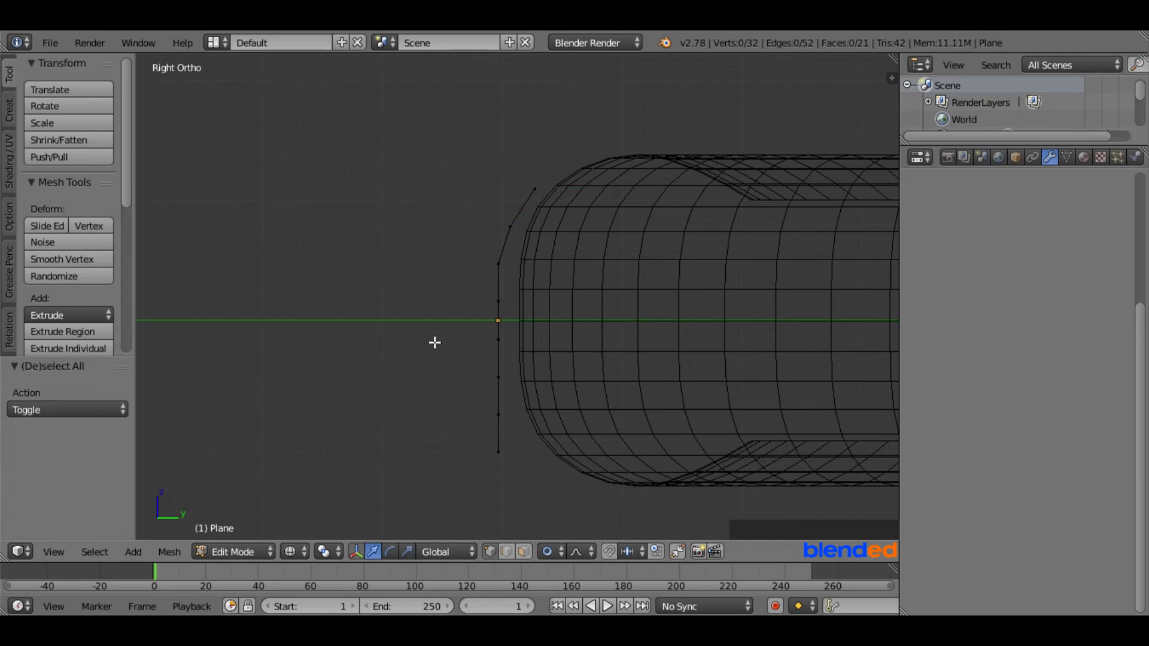
{"action": "key", "text": "b"}
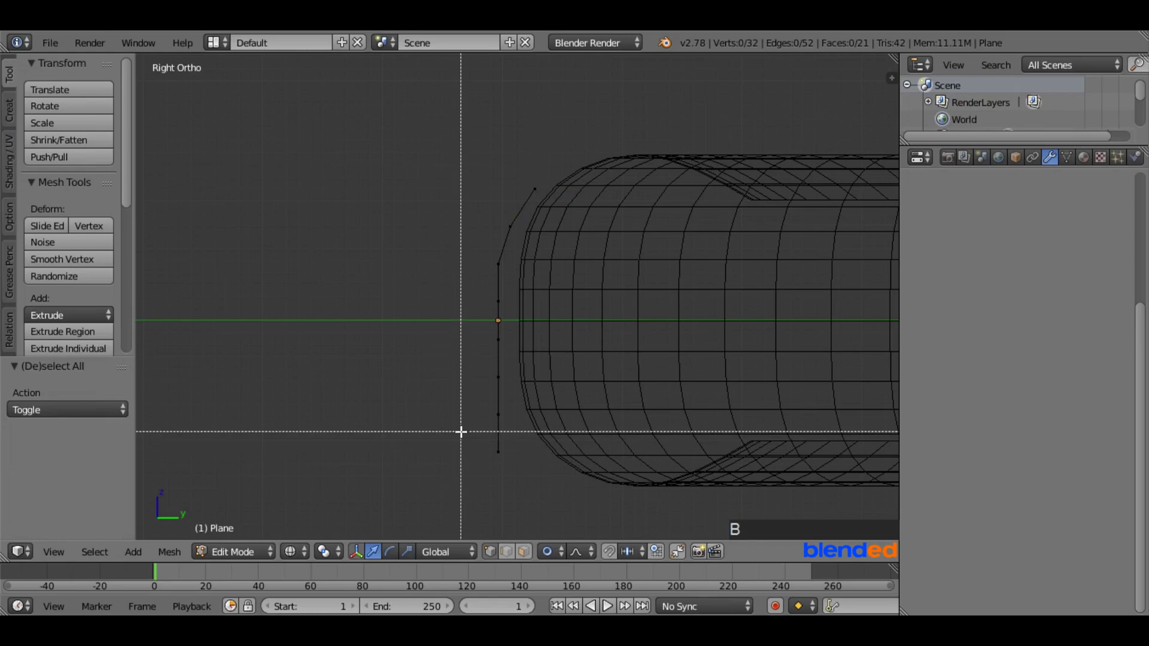
{"action": "left_click_drag", "start_coordinate": [461, 430], "coordinate": [519, 475]}
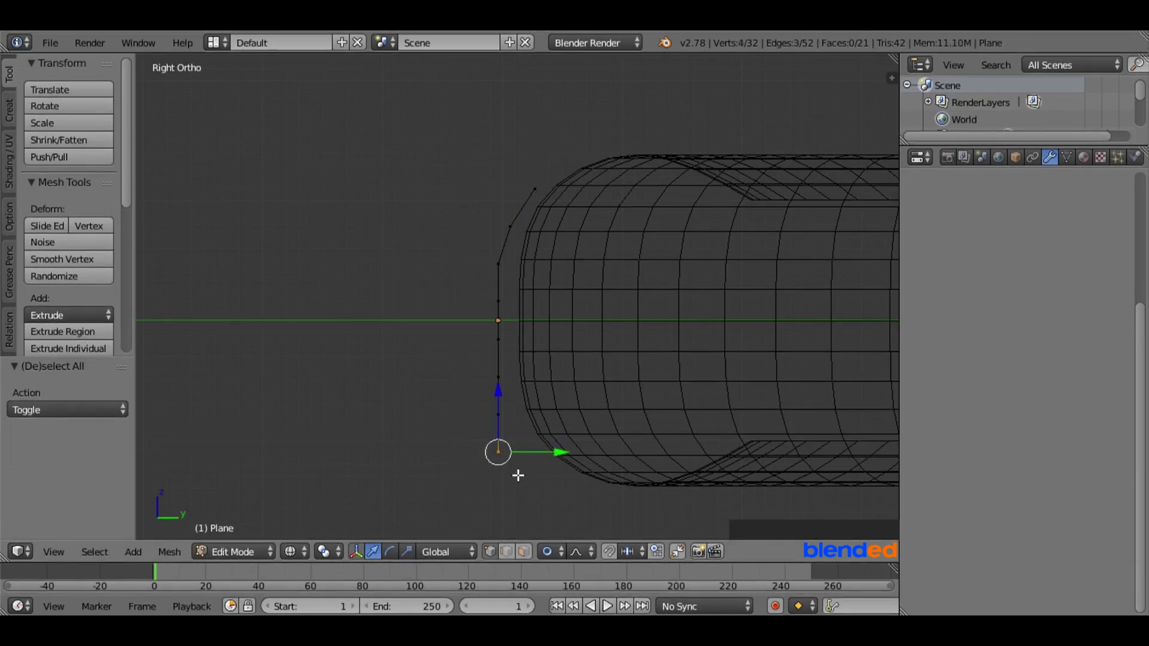
{"action": "left_click_drag", "start_coordinate": [552, 455], "coordinate": [587, 450]}
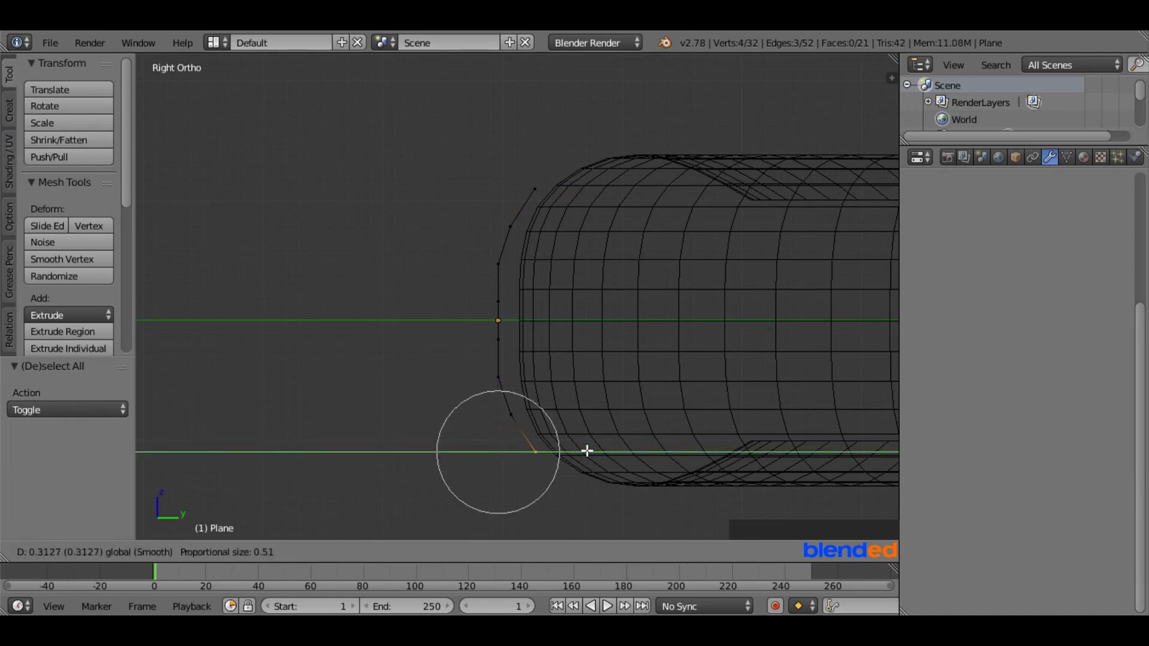
{"action": "left_click_drag", "start_coordinate": [587, 451], "coordinate": [587, 451]}
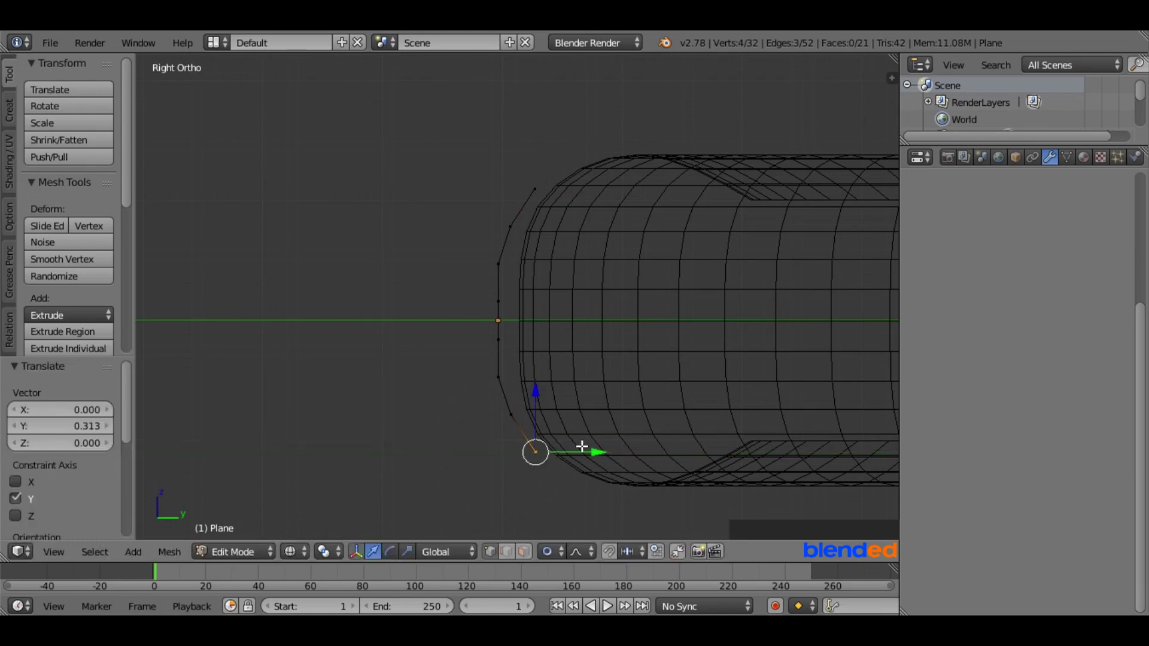
{"action": "key", "text": "z"}
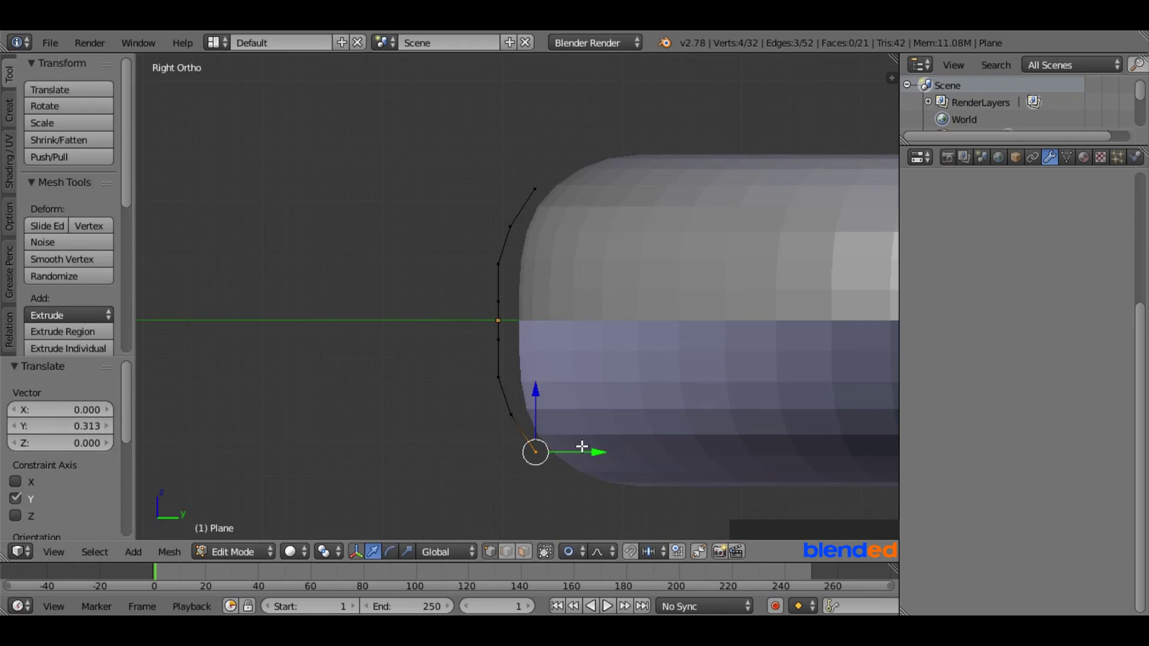
{"action": "key", "text": "KP_1"}
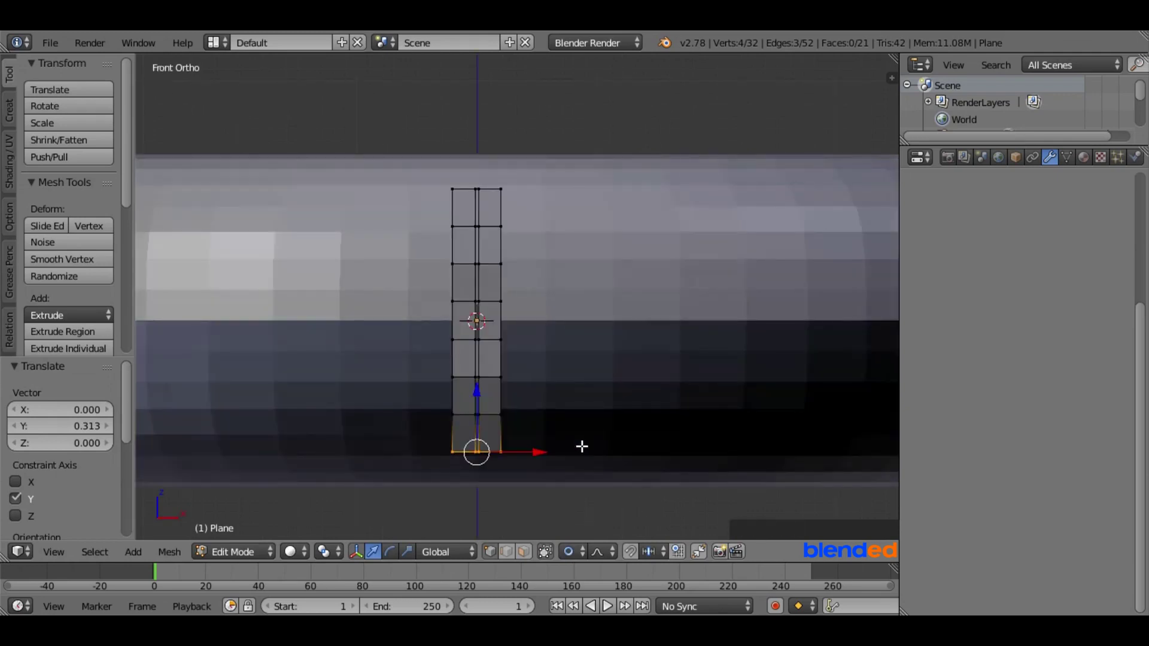
Step: Add a single loop cut just below each of the strip's three upper inner horizontal loops
{"action": "scroll", "coordinate": [503, 347], "scroll_direction": "up", "scroll_amount": 1}
{"action": "key", "text": "a"}
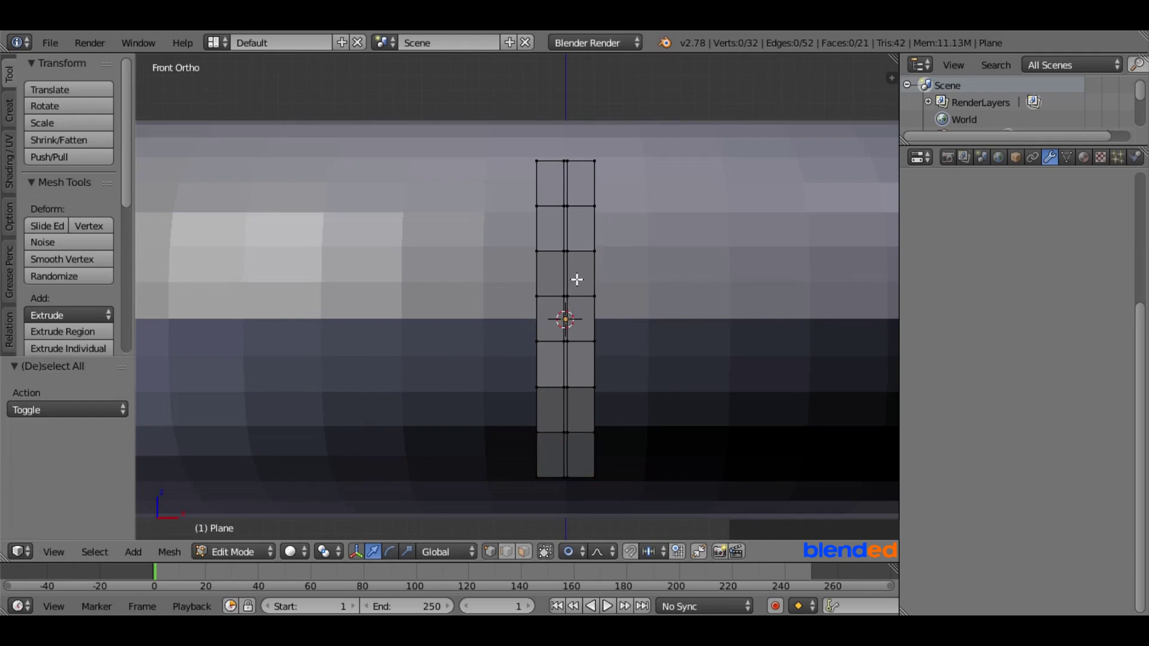
{"action": "key", "text": "ctrl"}
{"action": "key", "text": "ctrl+r"}
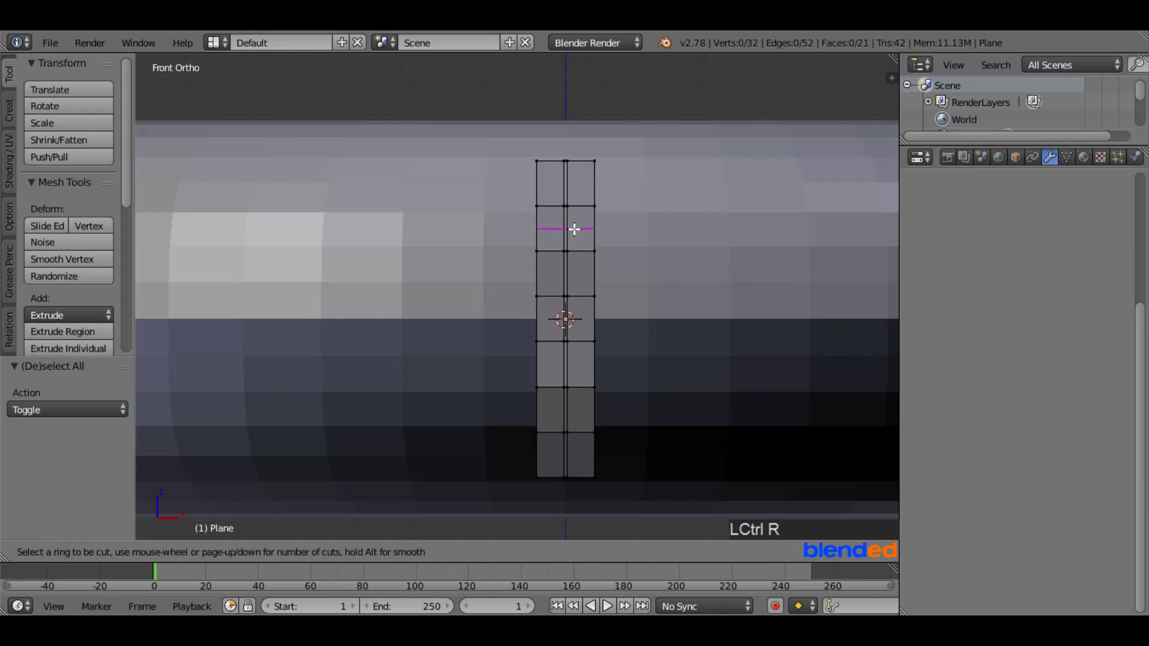
{"action": "left_click", "coordinate": [575, 229]}
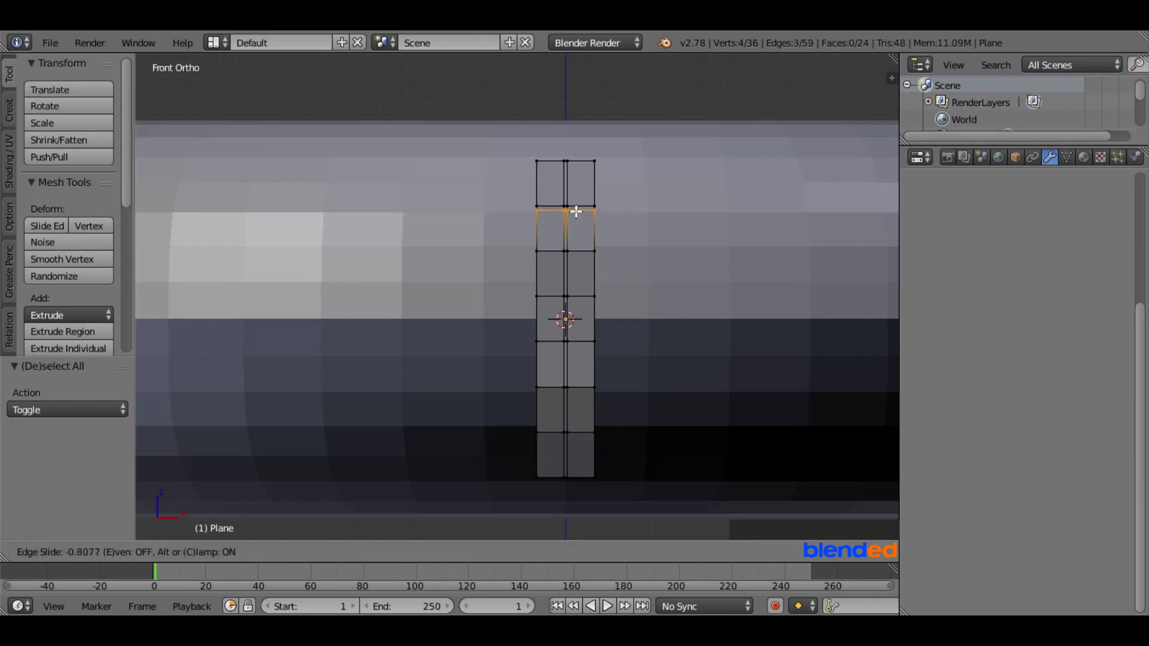
{"action": "left_click", "coordinate": [575, 212]}
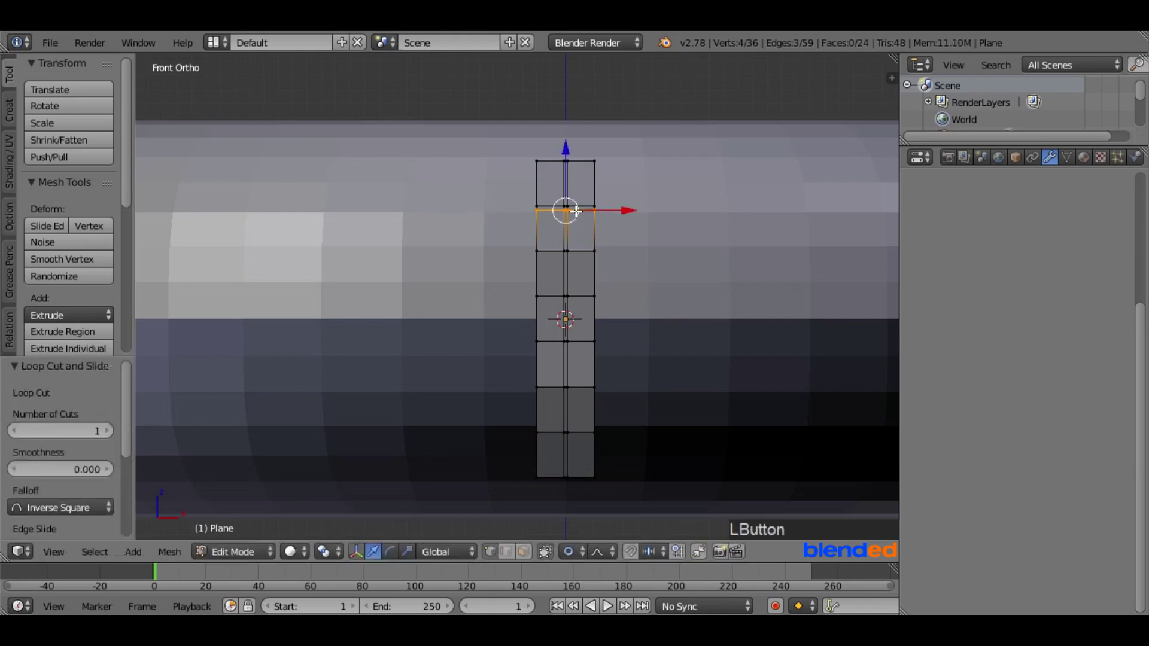
{"action": "key", "text": "ctrl+r"}
{"action": "left_click", "coordinate": [575, 262]}
{"action": "left_click", "coordinate": [574, 255]}
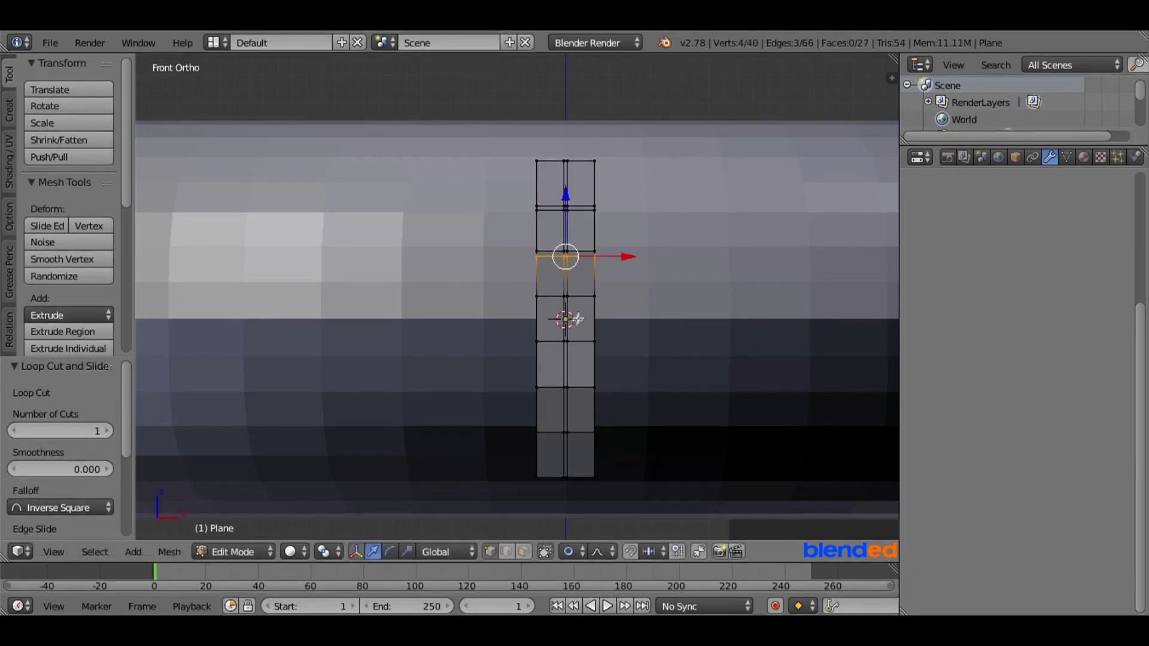
{"action": "key", "text": "ctrl+r"}
{"action": "left_click", "coordinate": [575, 320]}
{"action": "left_click", "coordinate": [580, 301]}
Step: Add a single loop cut just above each of the strip's three lower inner horizontal loops
{"action": "key", "text": "ctrl+r"}
{"action": "left_click", "coordinate": [581, 321]}
{"action": "left_click", "coordinate": [586, 337]}
{"action": "key", "text": "ctrl+r"}
{"action": "left_click", "coordinate": [574, 378]}
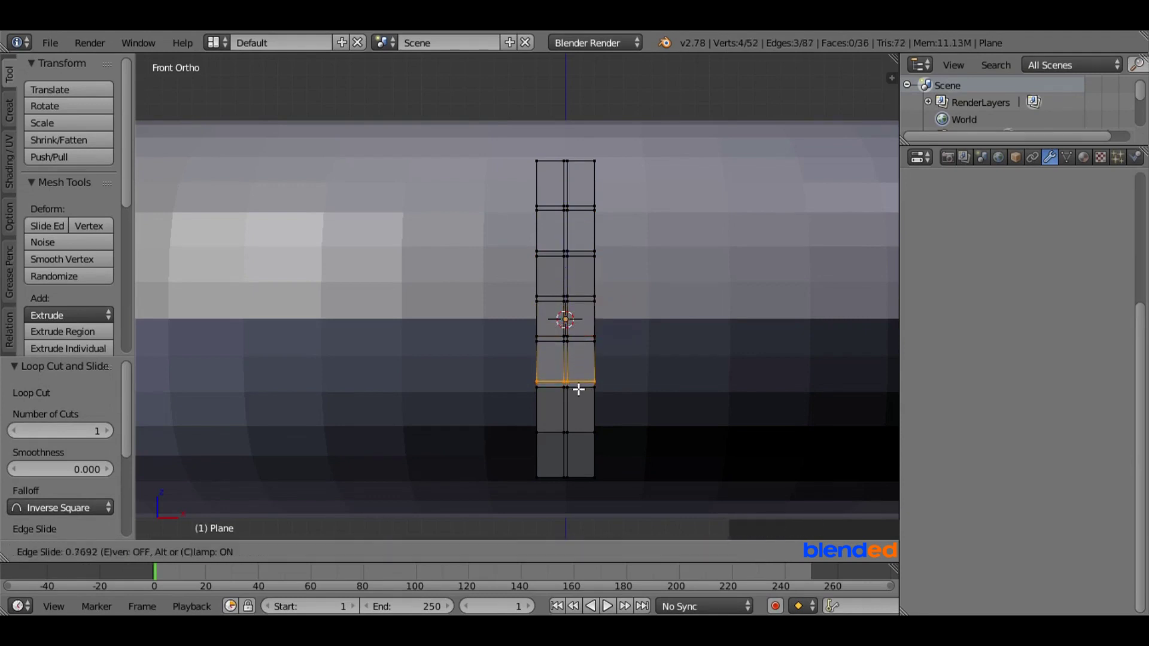
{"action": "left_click", "coordinate": [576, 388]}
{"action": "key", "text": "ctrl+r"}
{"action": "left_click", "coordinate": [576, 412]}
{"action": "left_click", "coordinate": [579, 431]}
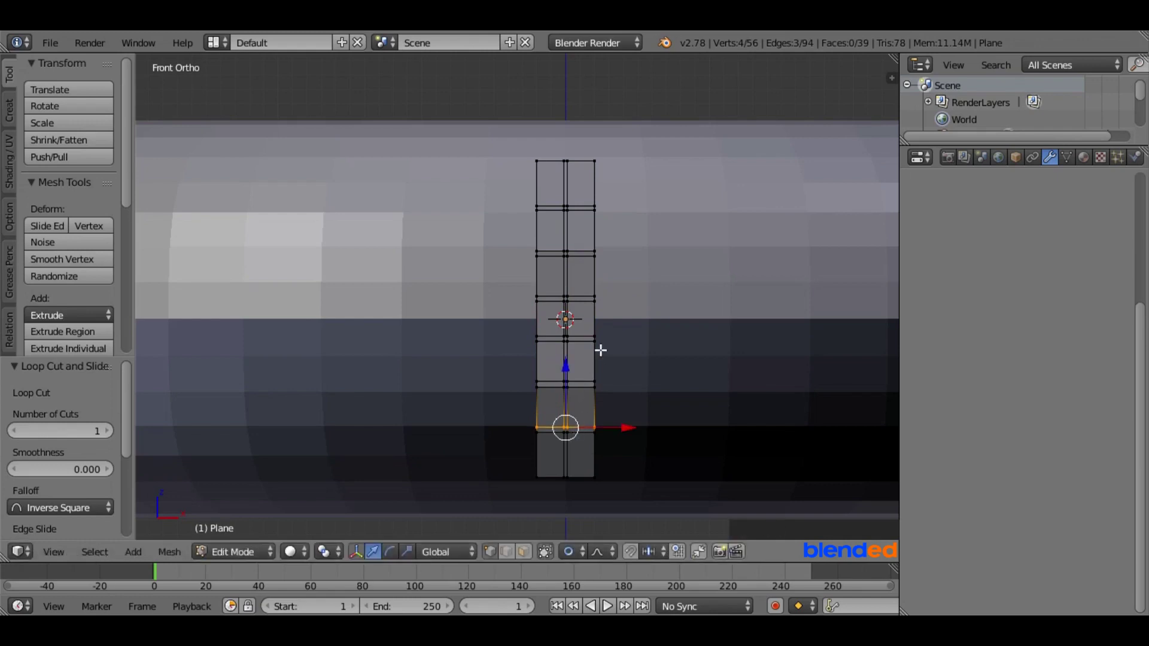
Step: Select only the vertices of the strip's middle section, including its paired loops, and disable proportional editing
{"action": "key", "text": "a"}
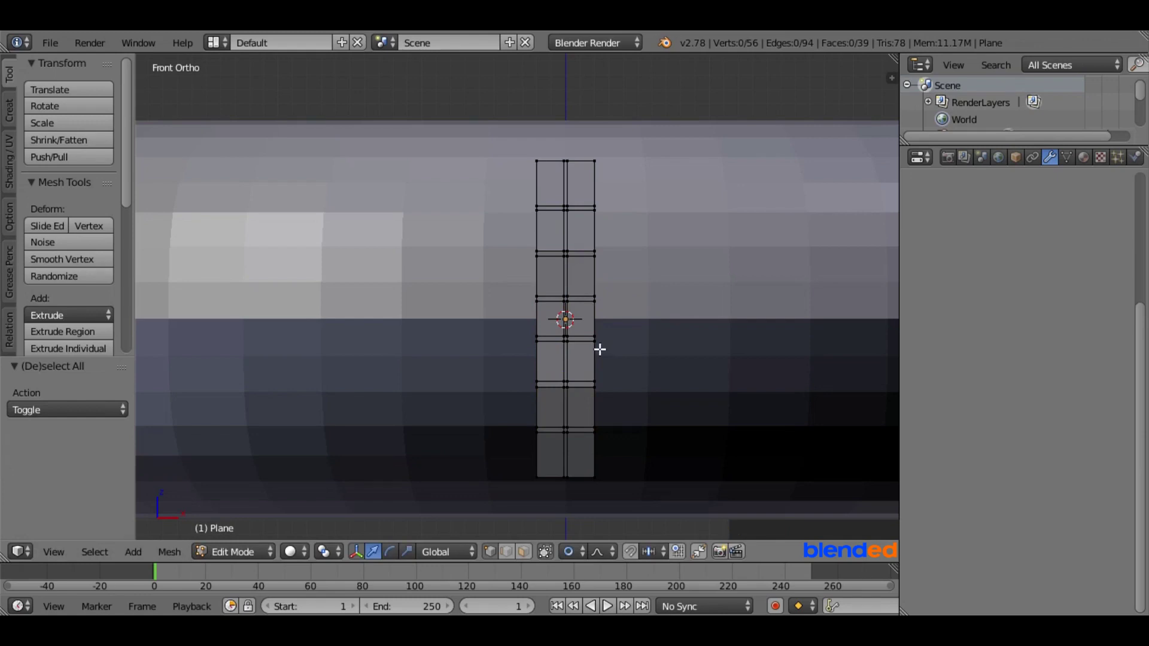
{"action": "key", "text": "b"}
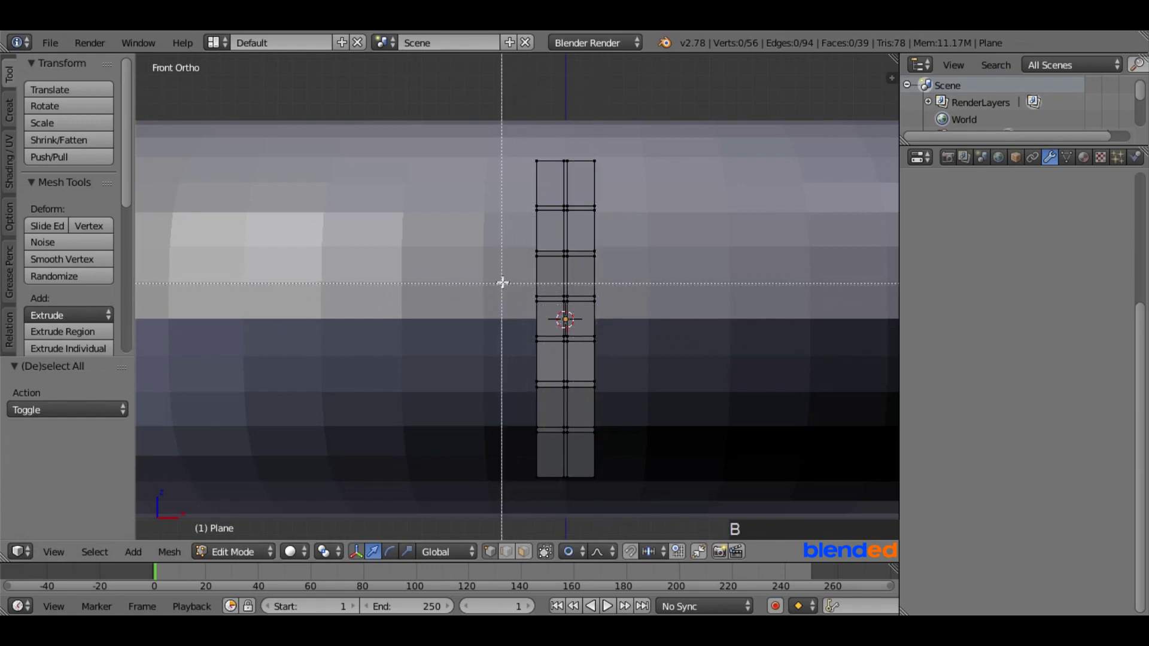
{"action": "left_click_drag", "start_coordinate": [502, 282], "coordinate": [623, 351]}
{"action": "left_click", "coordinate": [623, 353]}
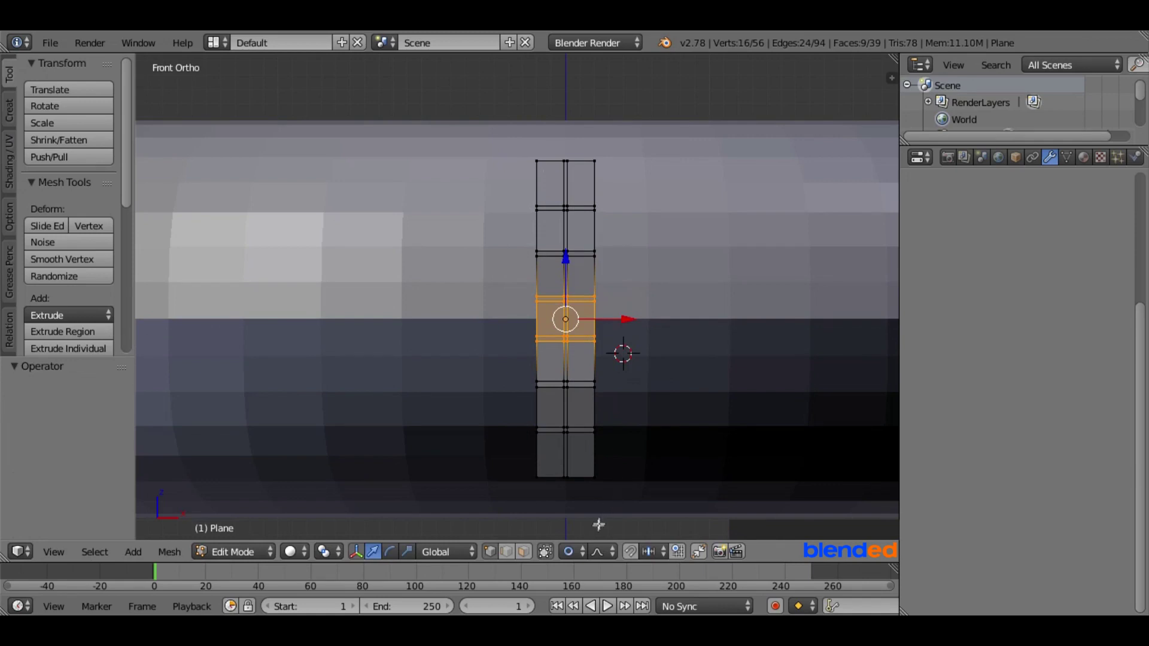
{"action": "left_click", "coordinate": [578, 552]}
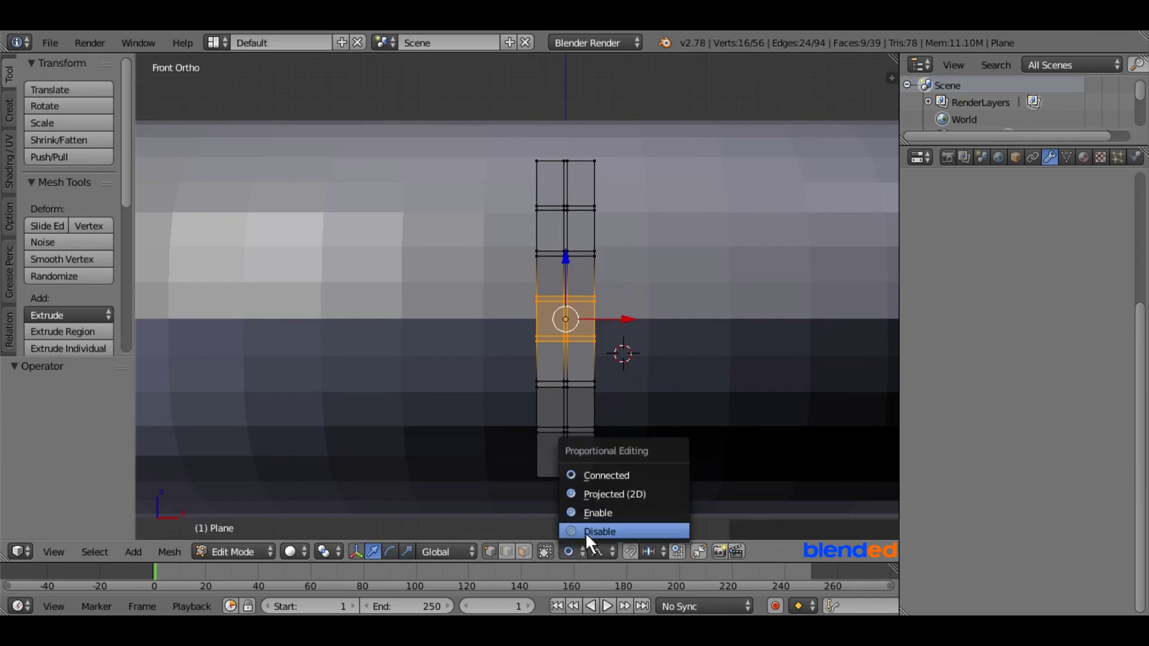
{"action": "left_click", "coordinate": [586, 533]}
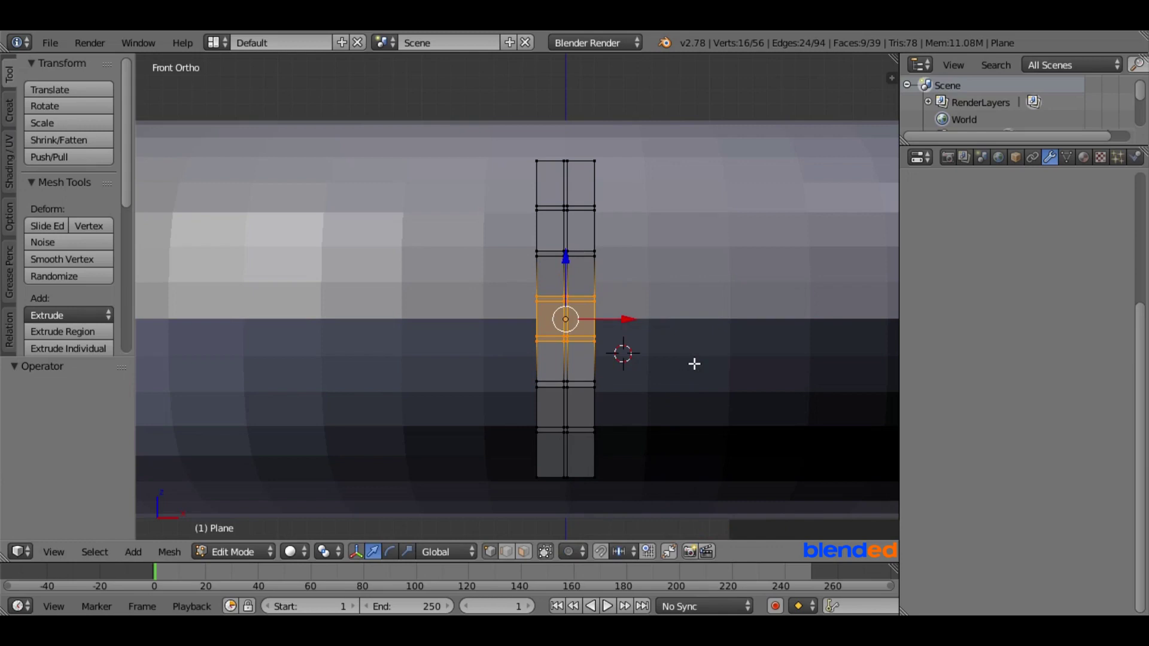
Step: Move the selected middle section 0.2 along the X axis and clear the selection
{"action": "key", "text": "g"}
{"action": "key", "text": "x"}
{"action": "key", "text": "KP_Decimal"}
{"action": "key", "text": "KP_2"}
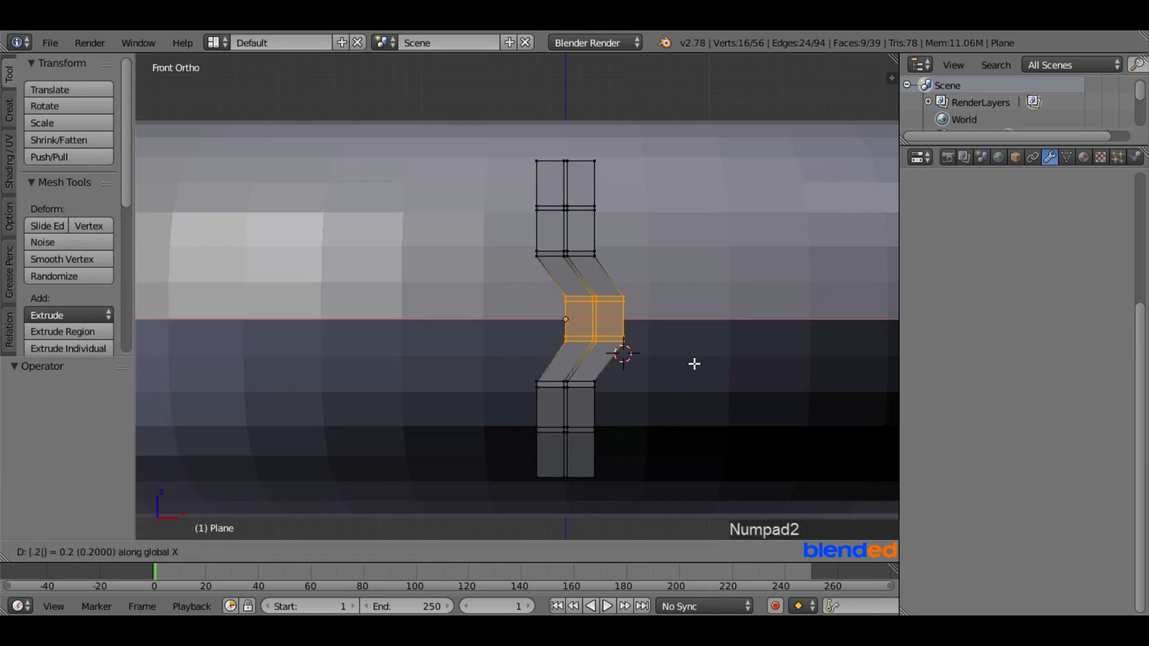
{"action": "key", "text": "Return"}
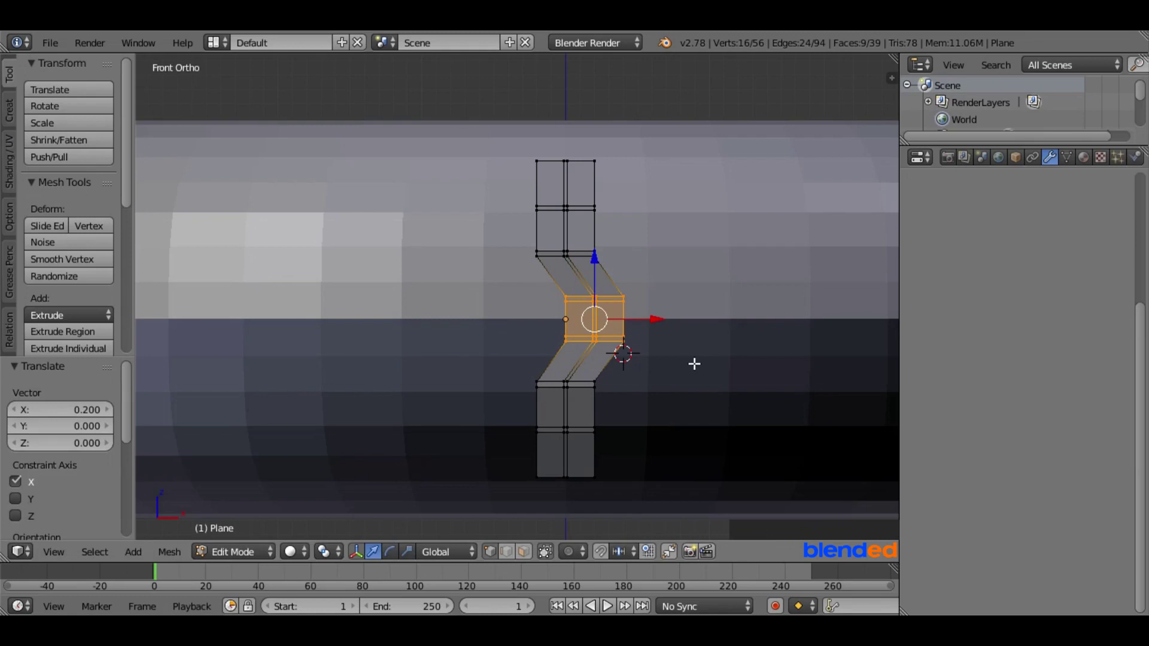
{"action": "key", "text": "a"}
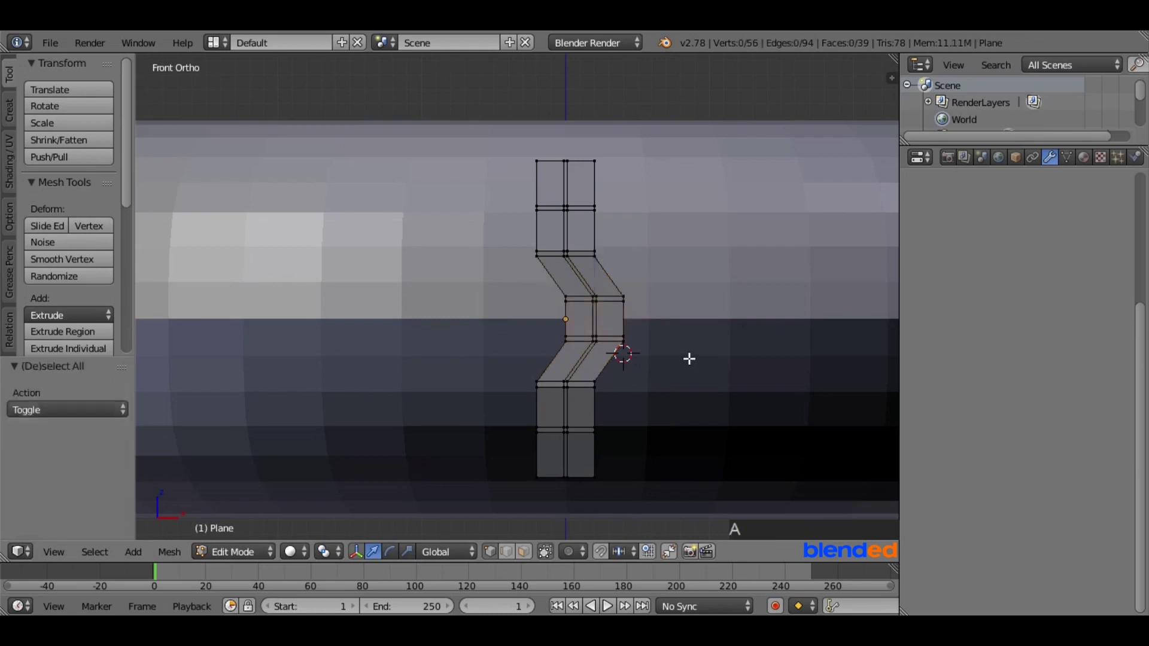
Step: Add a centred horizontal loop cut across the strip's uppermost section and another across its lowermost section, and clear the selection
{"action": "left_click", "coordinate": [525, 551]}
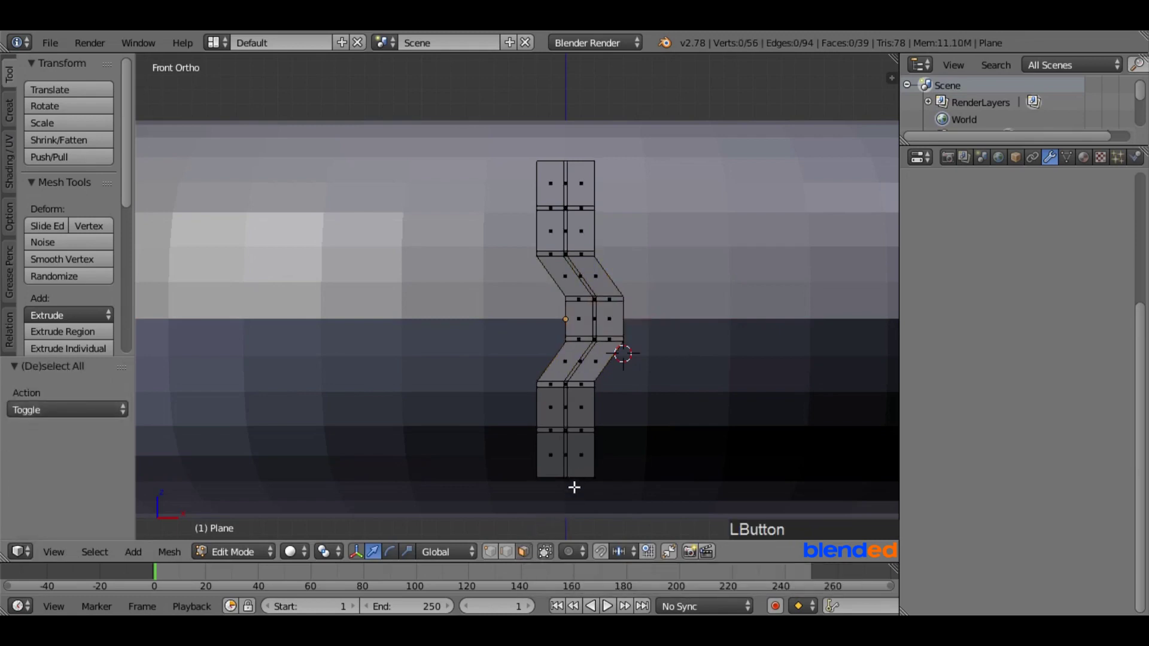
{"action": "scroll", "coordinate": [569, 469], "scroll_direction": "down", "scroll_amount": 1}
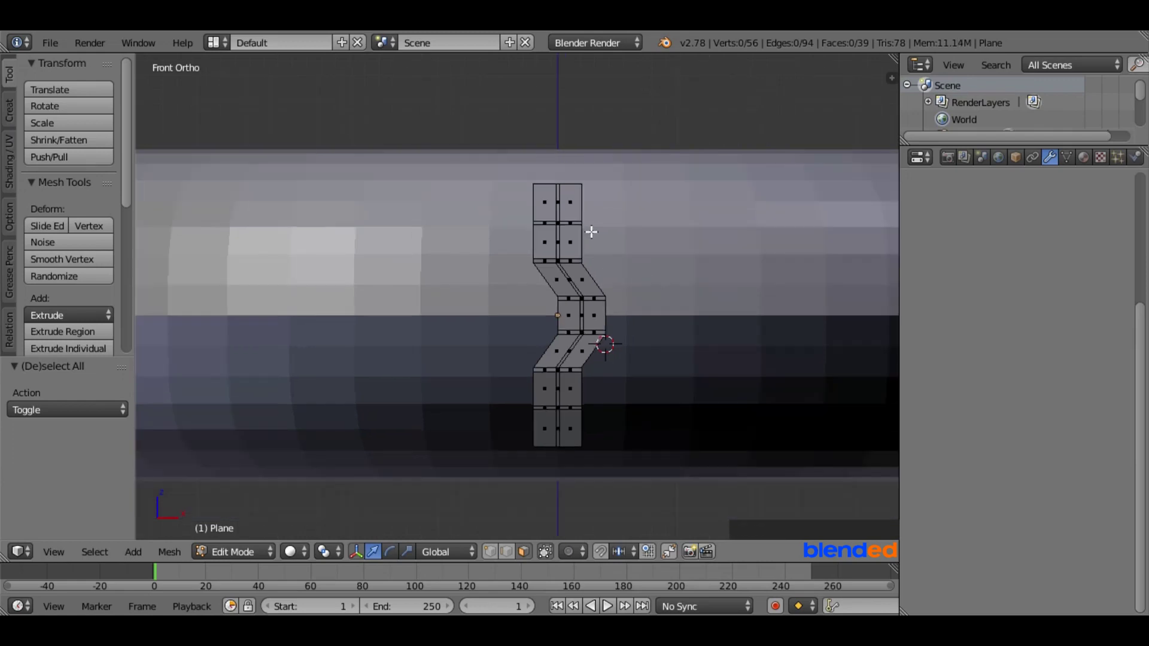
{"action": "key", "text": "ctrl+r"}
{"action": "left_click", "coordinate": [560, 204]}
{"action": "right_click", "coordinate": [561, 204]}
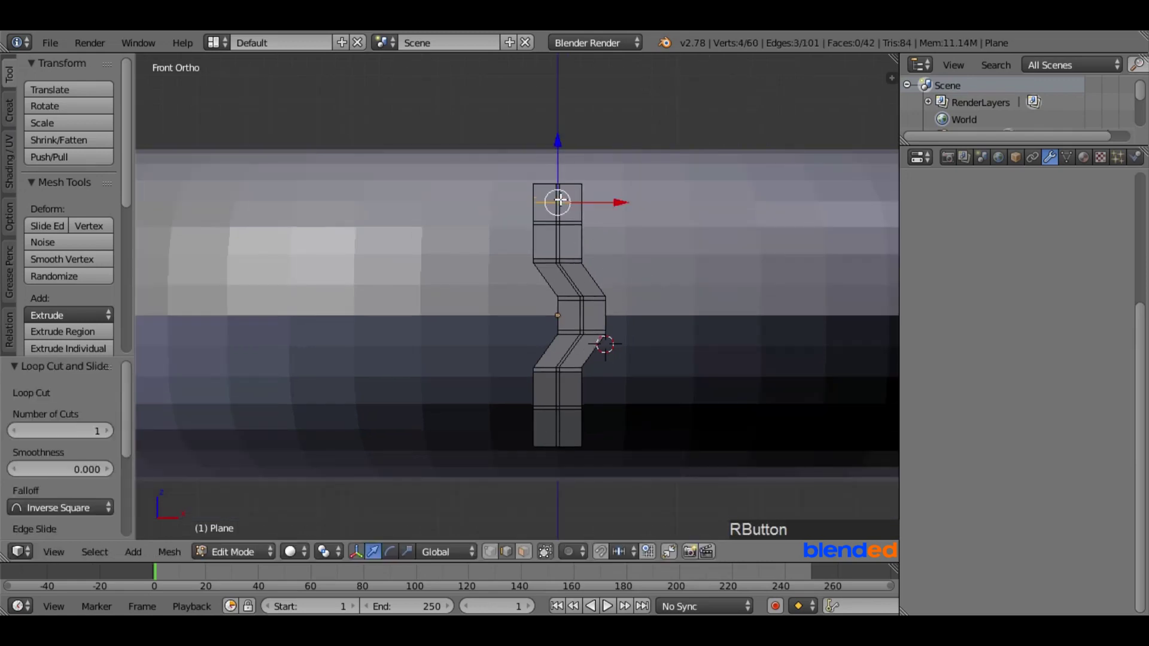
{"action": "key", "text": "ctrl+r"}
{"action": "left_click", "coordinate": [559, 428]}
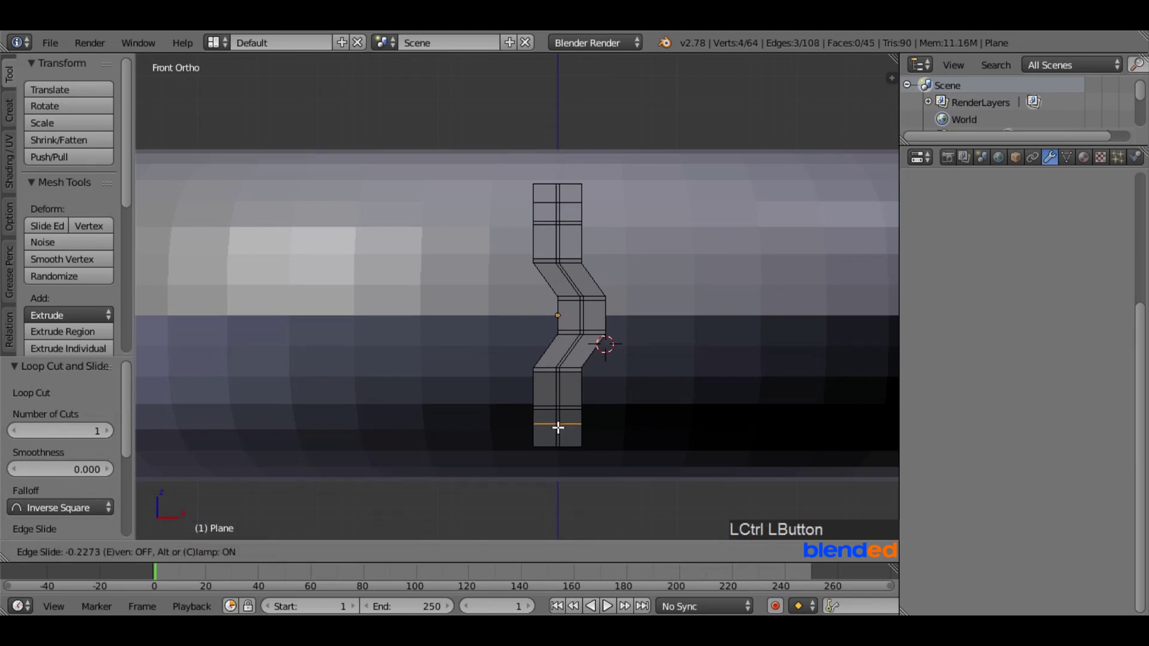
{"action": "right_click", "coordinate": [559, 427]}
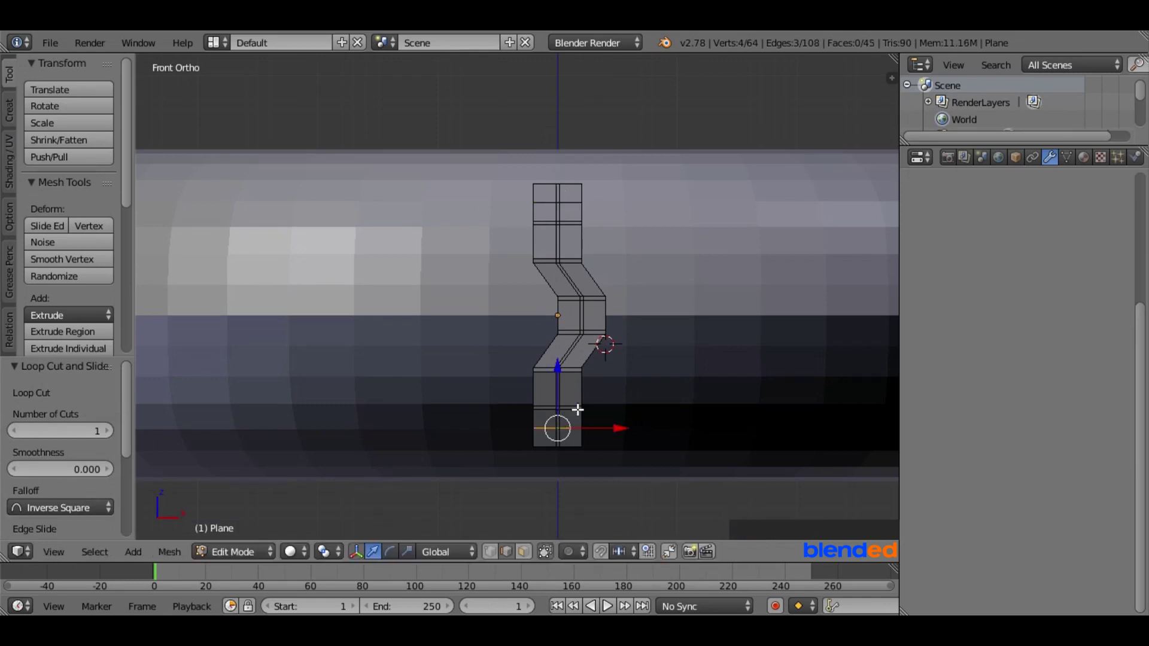
{"action": "key", "text": "a"}
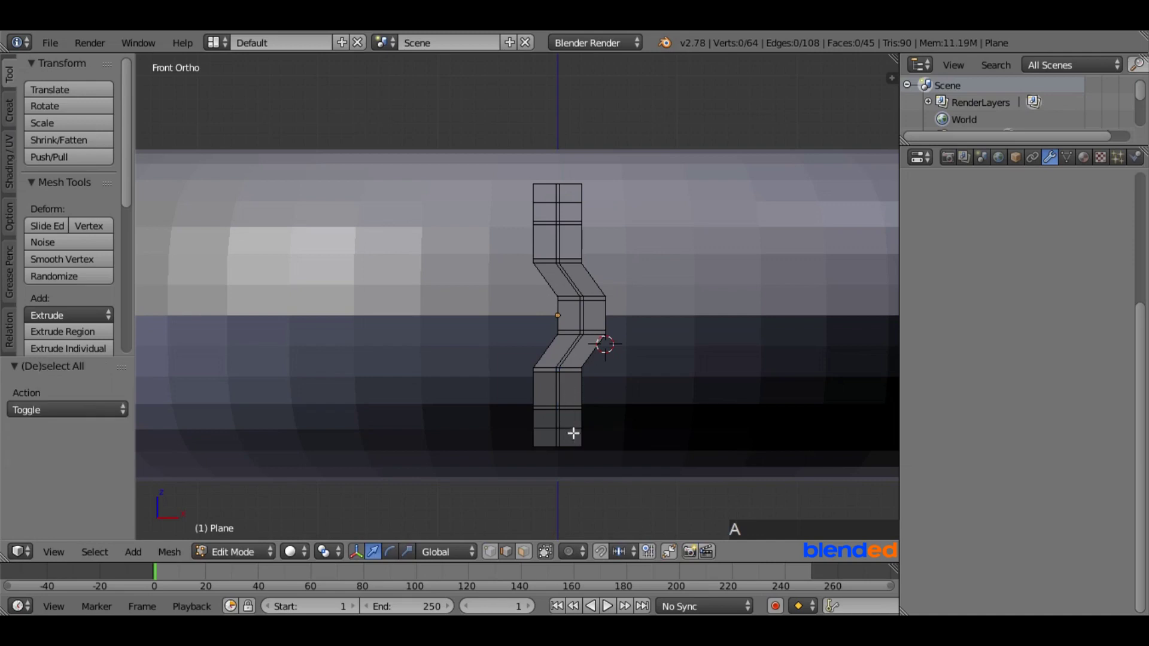
Step: Delete the narrow centre faces at both strip ends and in both slanted sections, plus the four narrow horizontal face rows outside the middle section
{"action": "scroll", "coordinate": [623, 407], "scroll_direction": "up", "scroll_amount": 2}
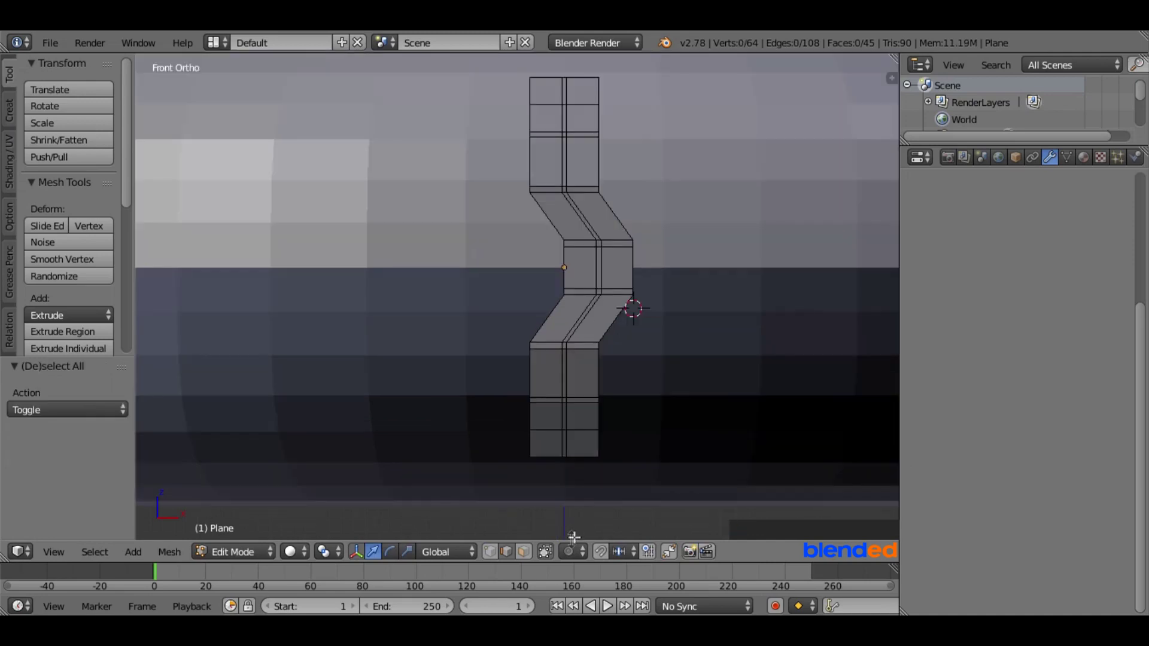
{"action": "left_click", "coordinate": [524, 551]}
{"action": "right_click", "coordinate": [563, 445]}
{"action": "right_click", "coordinate": [548, 402], "text": "shift"}
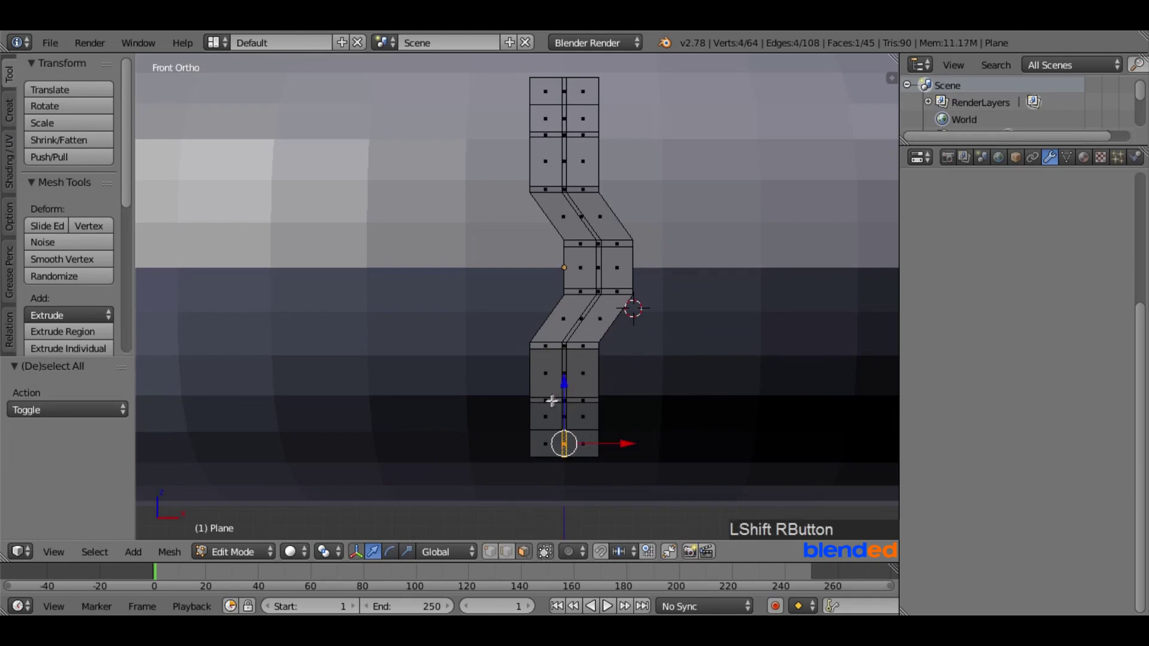
{"action": "right_click", "coordinate": [563, 399], "text": "shift"}
{"action": "right_click", "coordinate": [581, 399], "text": "shift"}
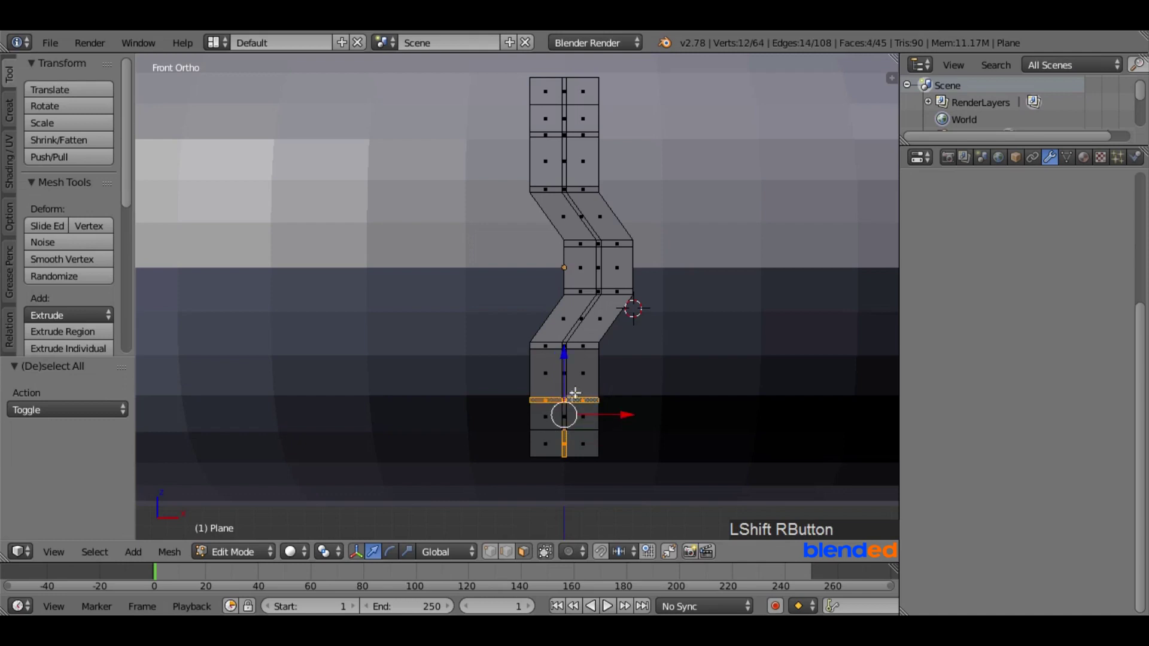
{"action": "right_click", "coordinate": [549, 345], "text": "shift"}
{"action": "right_click", "coordinate": [588, 345], "text": "shift"}
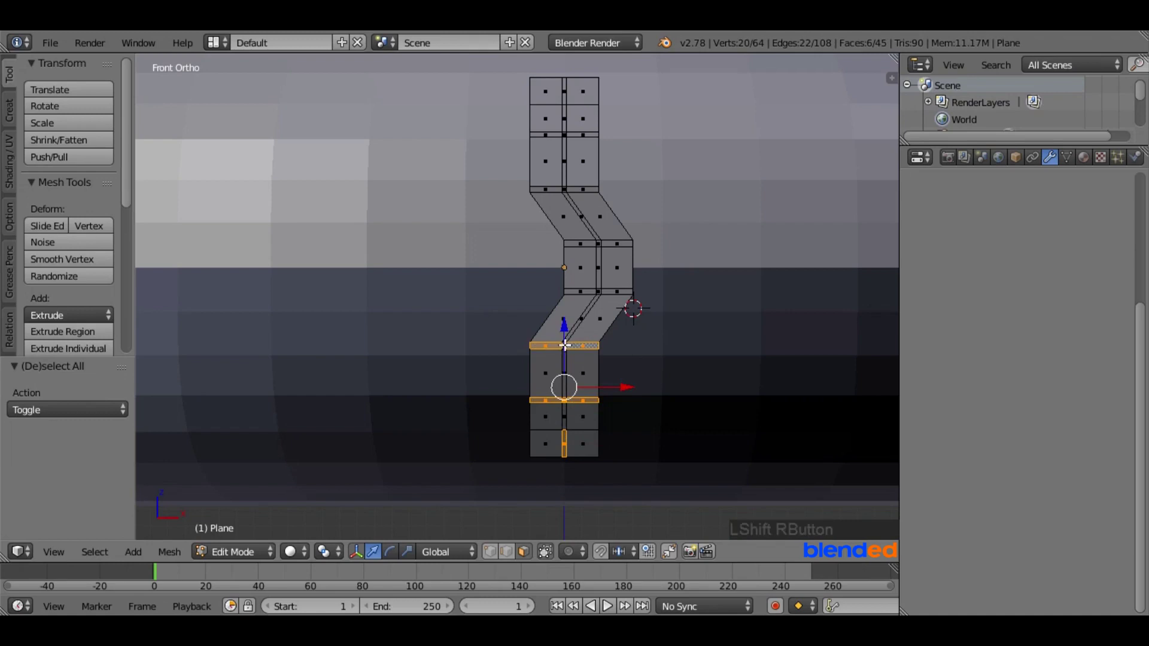
{"action": "right_click", "coordinate": [592, 324], "text": "shift"}
{"action": "middle_click_drag", "start_coordinate": [594, 323], "coordinate": [595, 348], "text": "shift"}
{"action": "right_click", "coordinate": [591, 281], "text": "shift"}
{"action": "scroll", "coordinate": [591, 281], "scroll_direction": "up", "scroll_amount": 1}
{"action": "right_click", "coordinate": [581, 273], "text": "shift"}
{"action": "right_click", "coordinate": [601, 273], "text": "shift"}
{"action": "scroll", "coordinate": [596, 263], "scroll_direction": "down", "scroll_amount": 2}
{"action": "right_click", "coordinate": [551, 223], "text": "shift"}
{"action": "right_click", "coordinate": [587, 223], "text": "shift"}
{"action": "scroll", "coordinate": [641, 277], "scroll_direction": "down", "scroll_amount": 3}
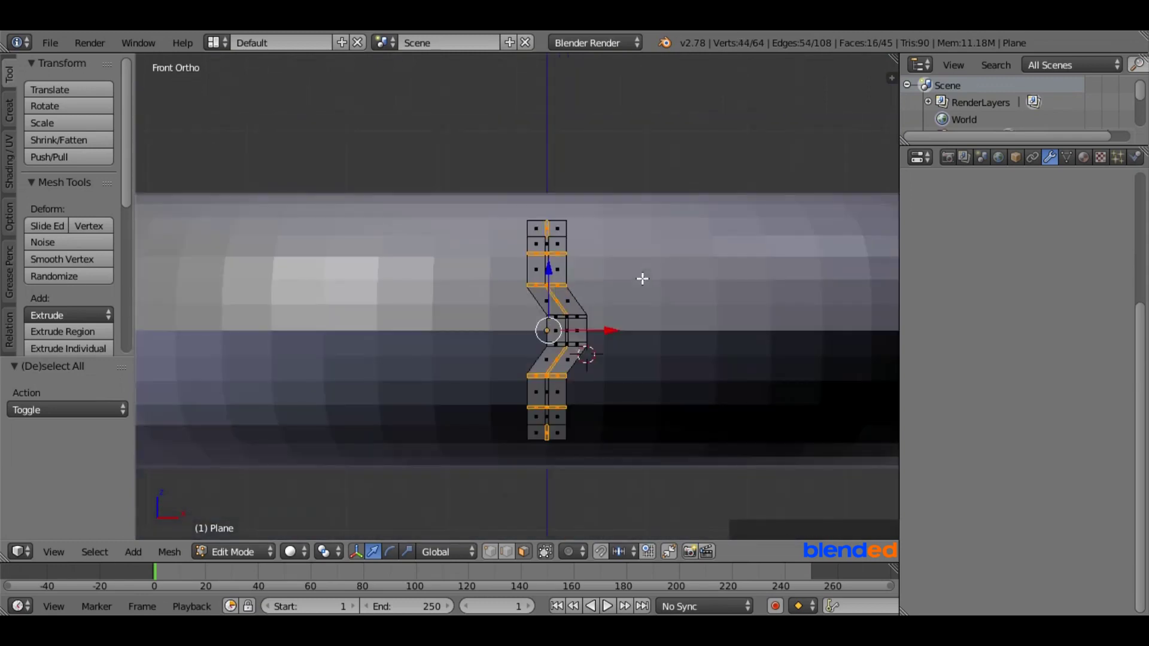
{"action": "key", "text": "x"}
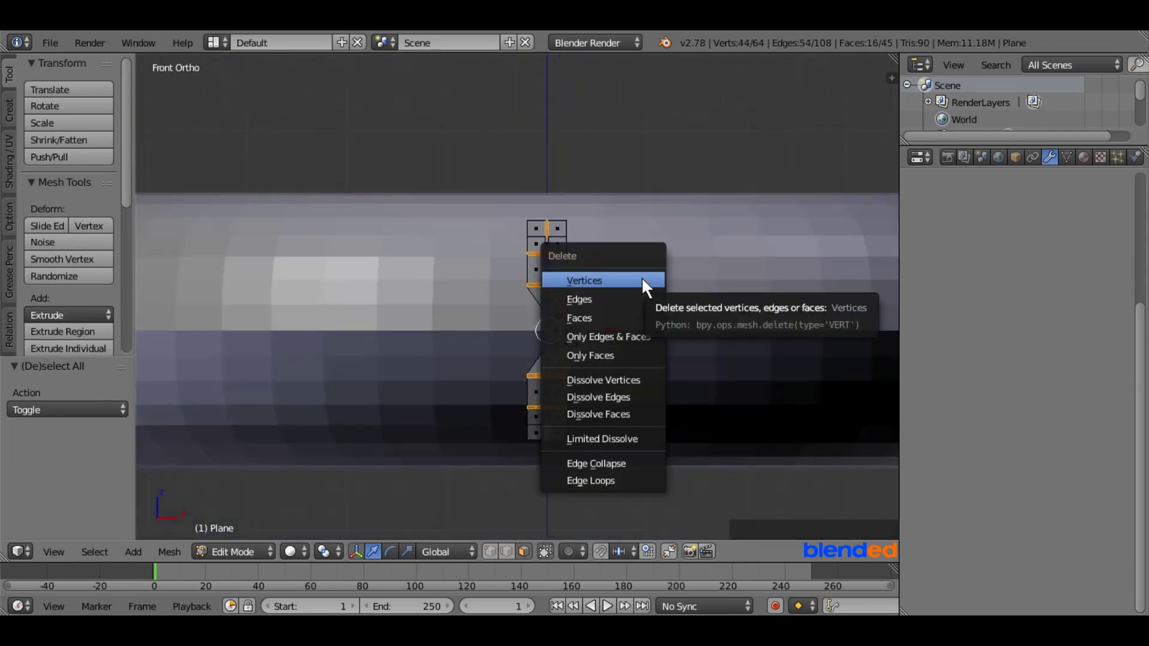
{"action": "left_click", "coordinate": [614, 313]}
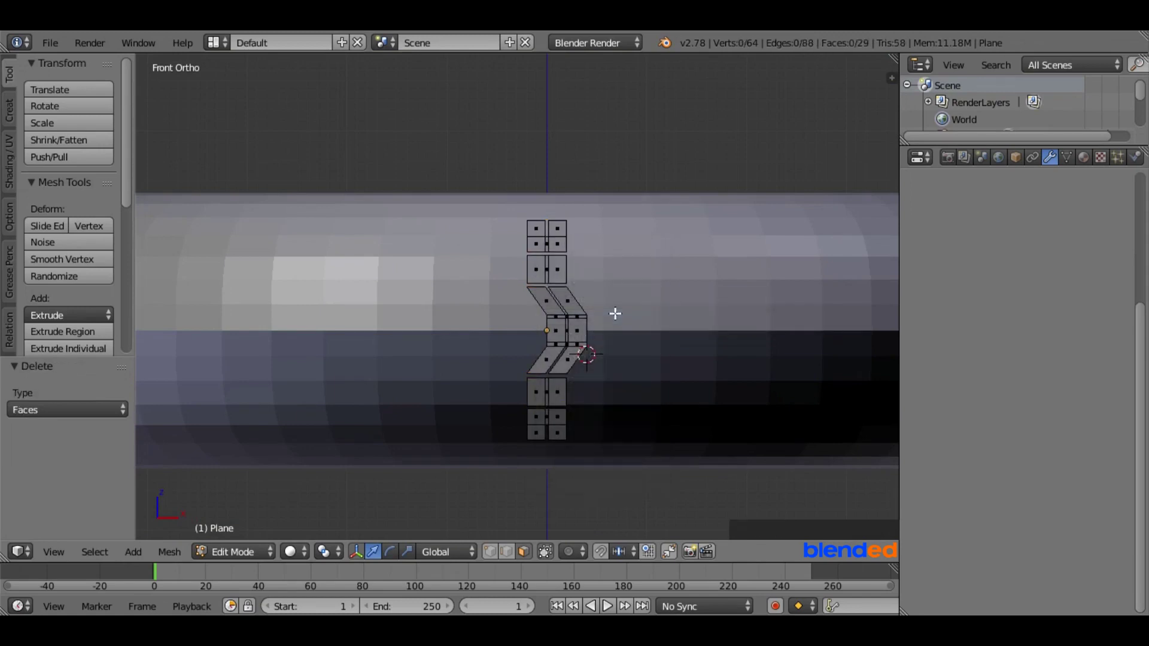
Step: Extrude all of the strip's faces 0.222 along the Y axis into the ring's outer surface and return to Object Mode
{"action": "key", "text": "KP_3"}
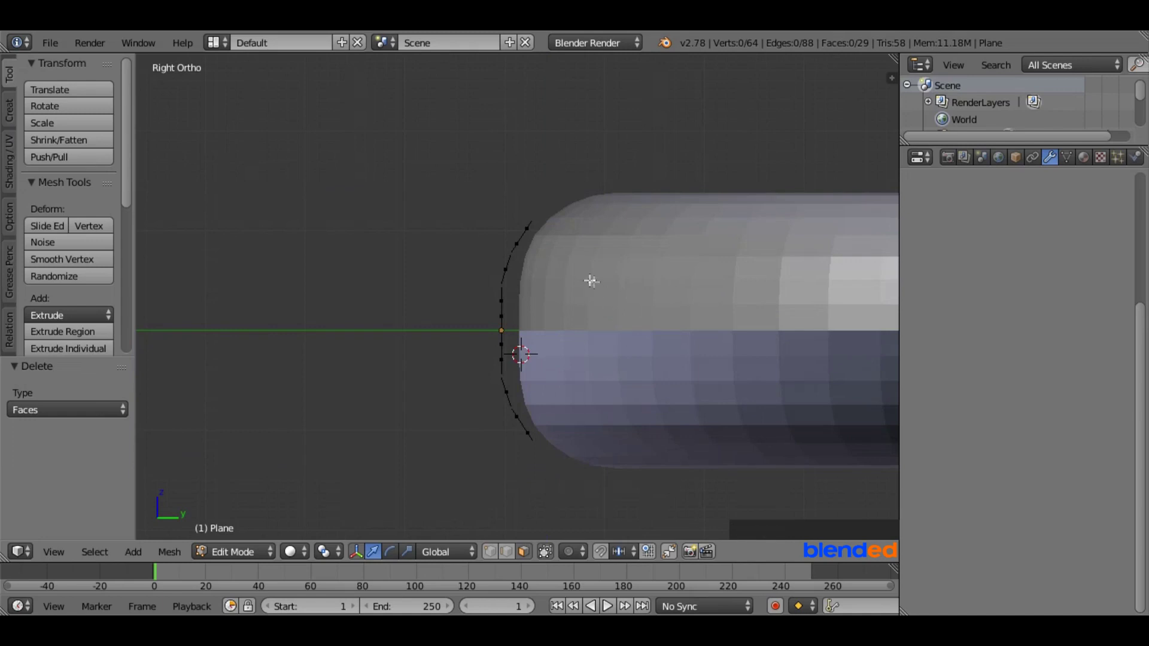
{"action": "key", "text": "a"}
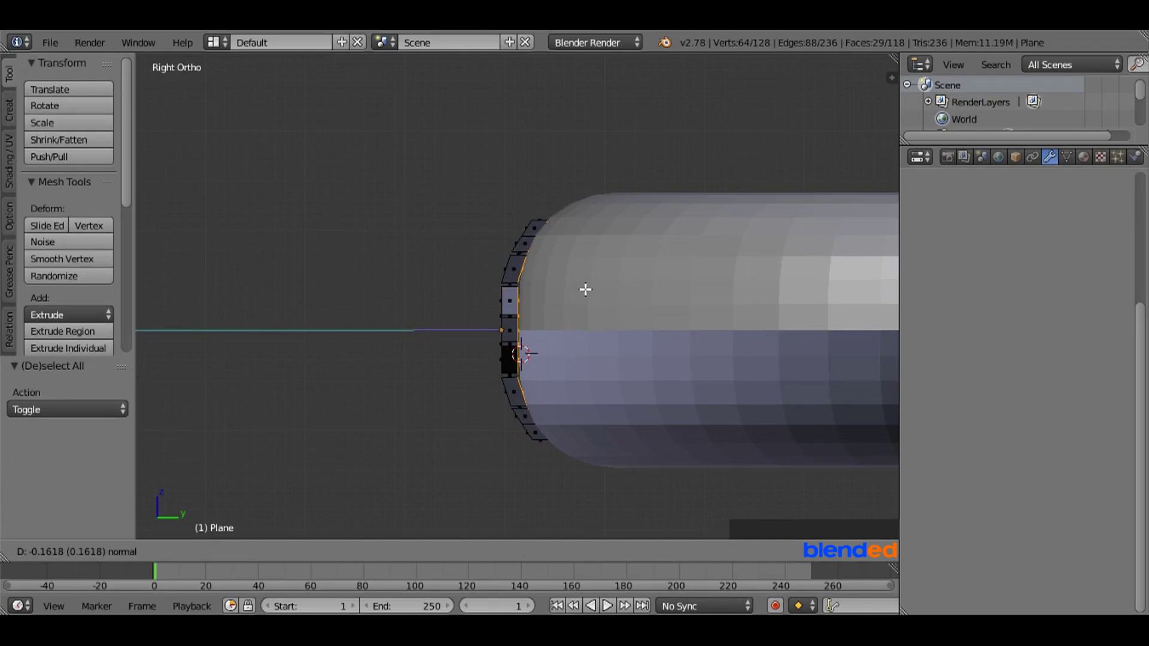
{"action": "right_click", "coordinate": [585, 290]}
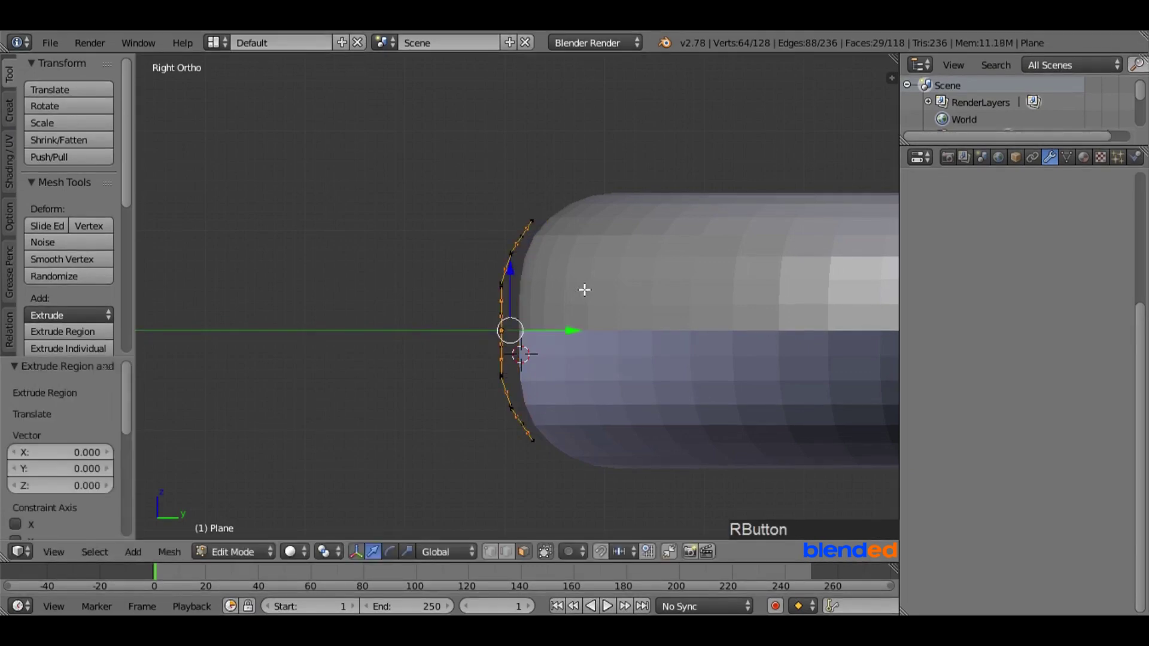
{"action": "left_click_drag", "start_coordinate": [567, 328], "coordinate": [591, 330]}
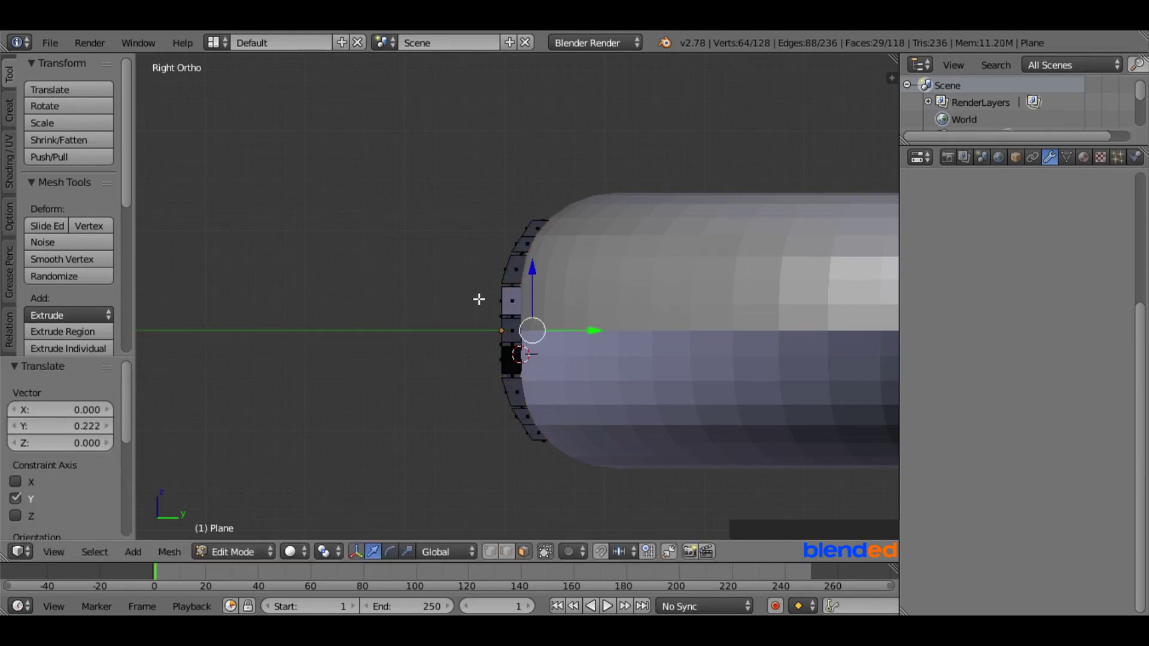
{"action": "key", "text": "Tab"}
{"action": "mouse_move", "coordinate": [461, 256]}
{"action": "middle_mouse_down"}
{"action": "mouse_move", "coordinate": [467, 248]}
{"action": "mouse_move", "coordinate": [518, 301]}
{"action": "mouse_move", "coordinate": [550, 268]}
{"action": "mouse_move", "coordinate": [579, 293]}
{"action": "mouse_move", "coordinate": [463, 279]}
{"action": "middle_mouse_up"}
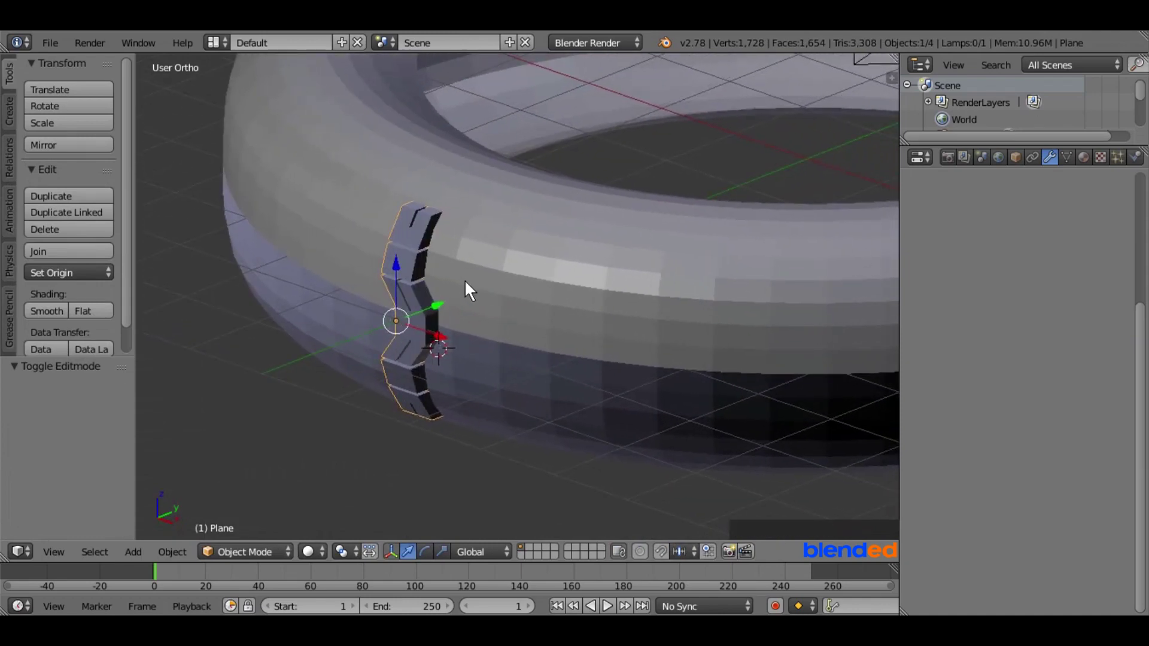
Step: Apply the tread object's location, rotation and scale
{"action": "key", "text": "ctrl"}
{"action": "key", "text": "ctrl+a"}
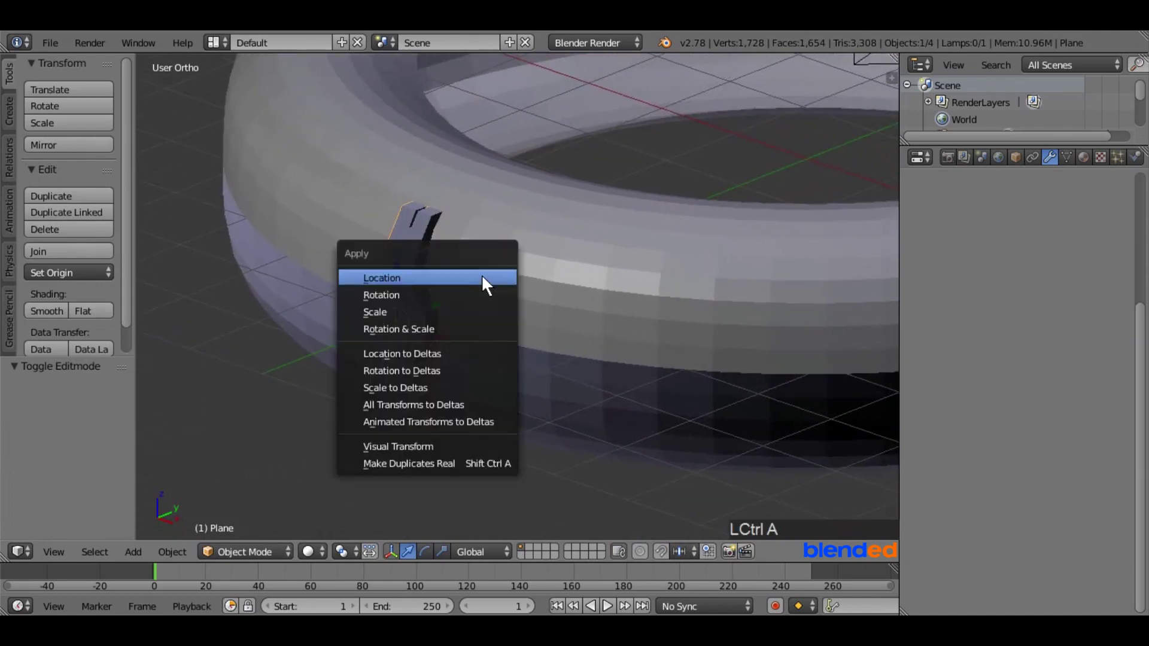
{"action": "left_click", "coordinate": [483, 277]}
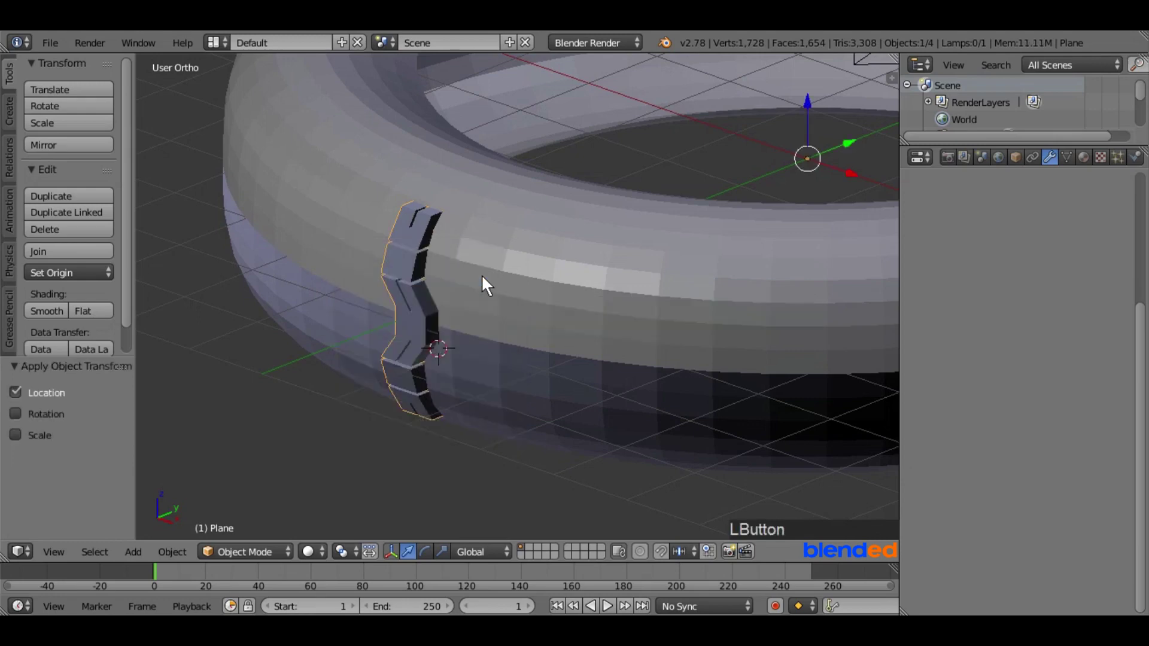
{"action": "key", "text": "ctrl"}
{"action": "key", "text": "ctrl+a"}
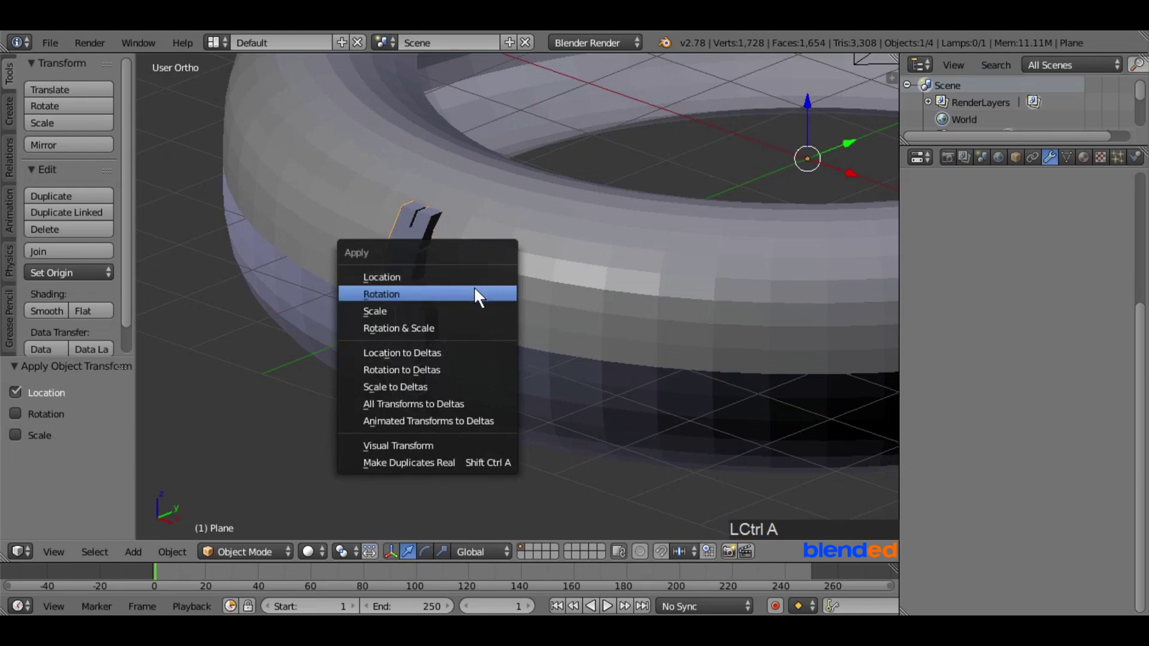
{"action": "left_click", "coordinate": [475, 289]}
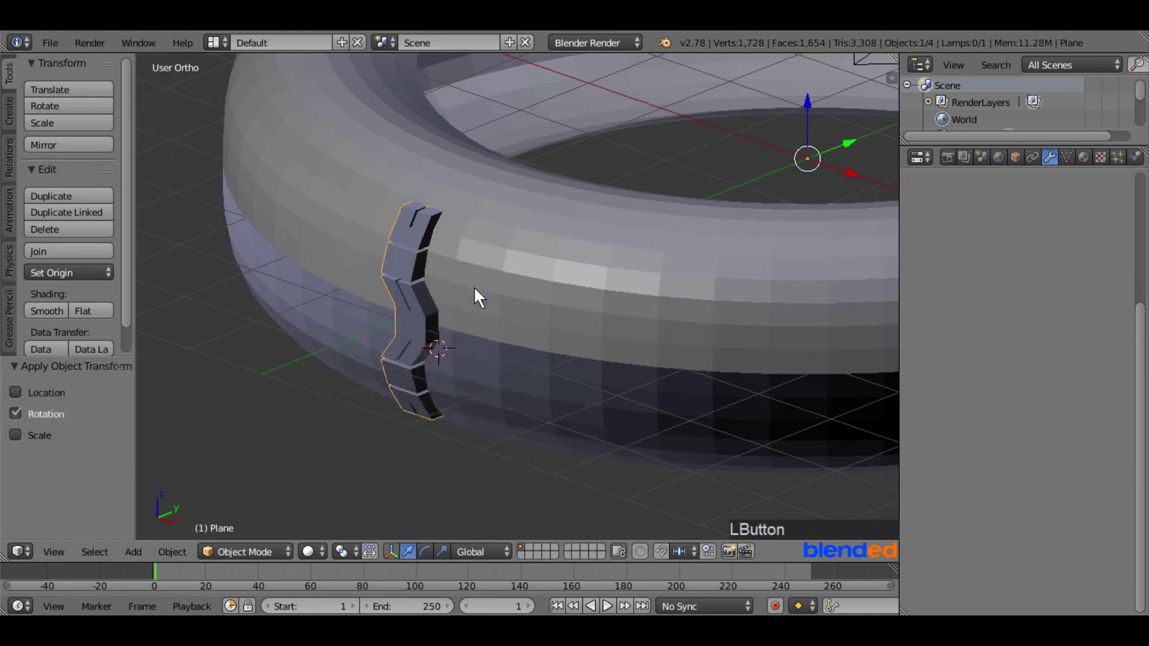
{"action": "key", "text": "ctrl"}
{"action": "key", "text": "ctrl+a"}
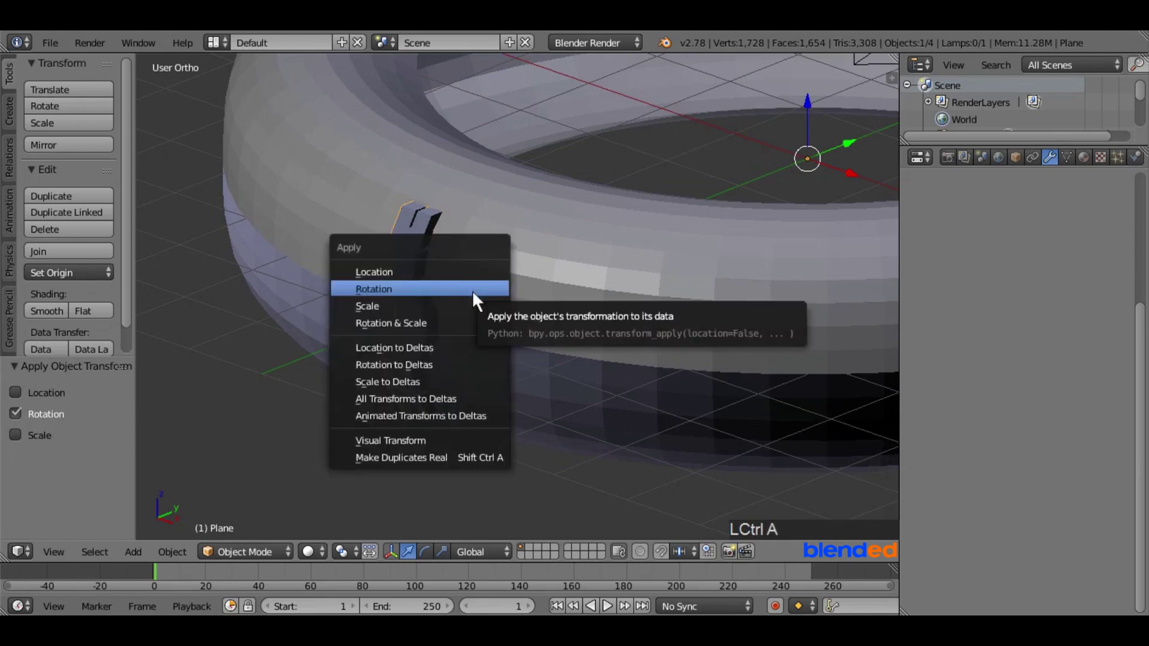
{"action": "left_click", "coordinate": [466, 300]}
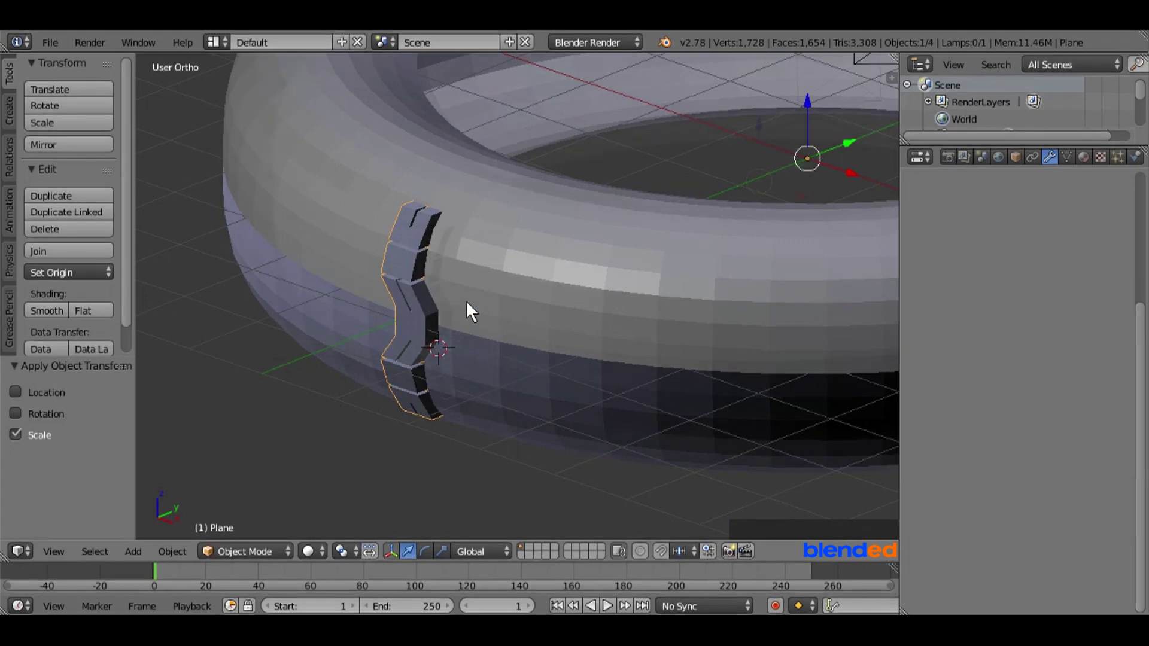
Step: Snap the 3D cursor to the scene centre and add a Plain Axes empty there
{"action": "middle_click_drag", "start_coordinate": [465, 300], "coordinate": [612, 279]}
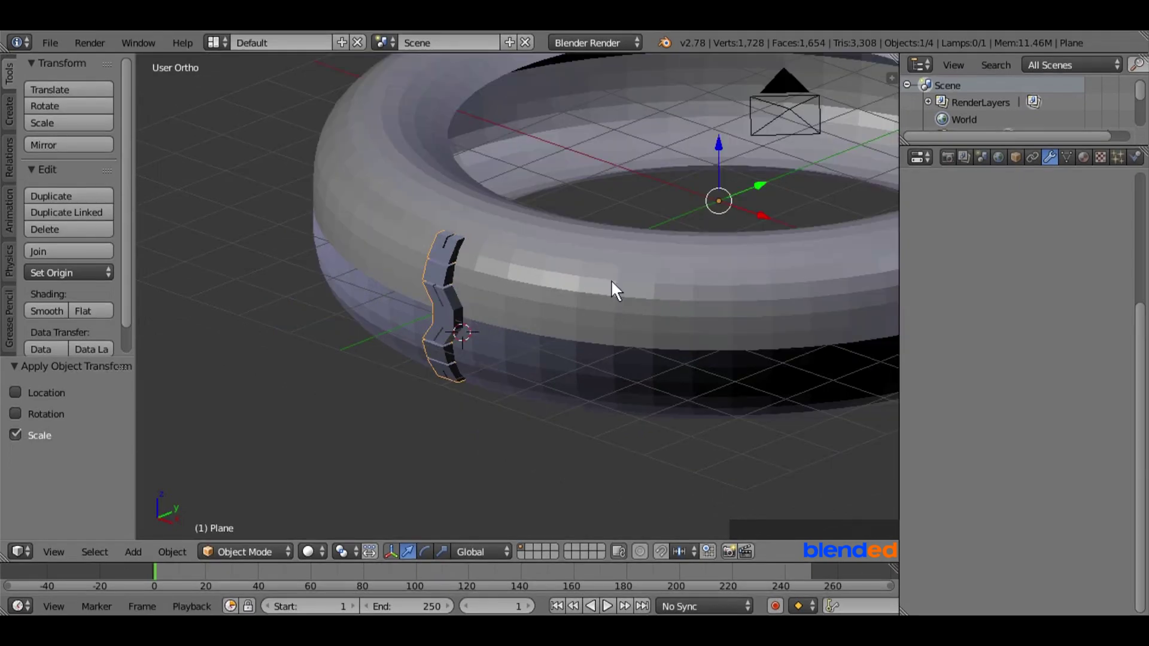
{"action": "key", "text": "shift+s"}
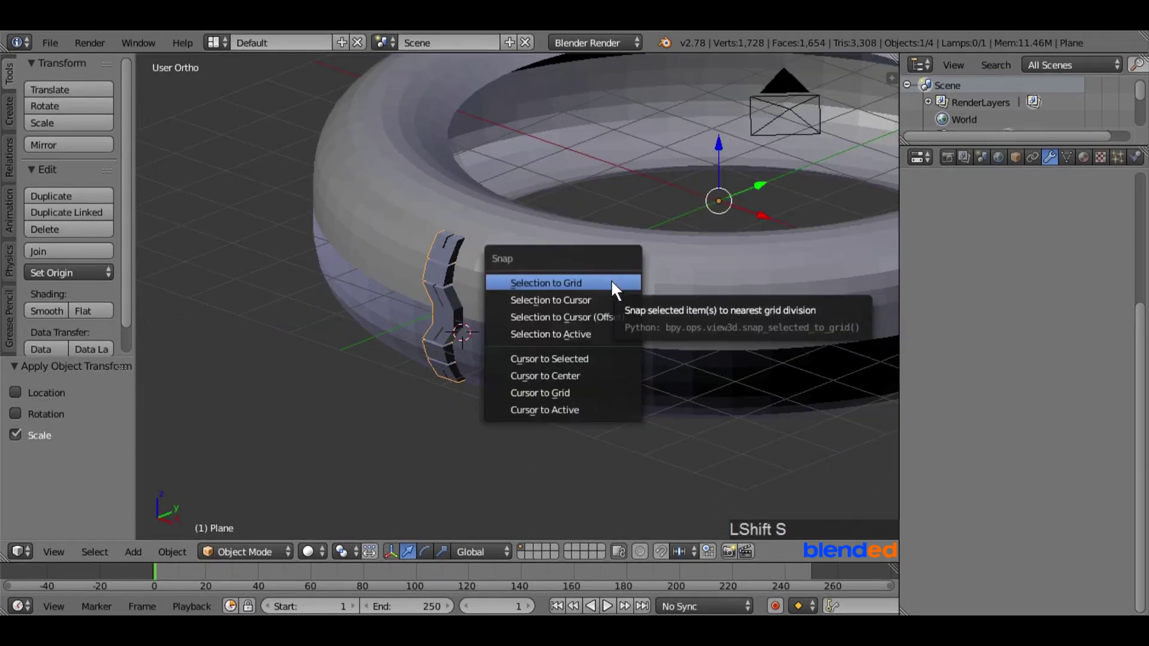
{"action": "left_click", "coordinate": [567, 375]}
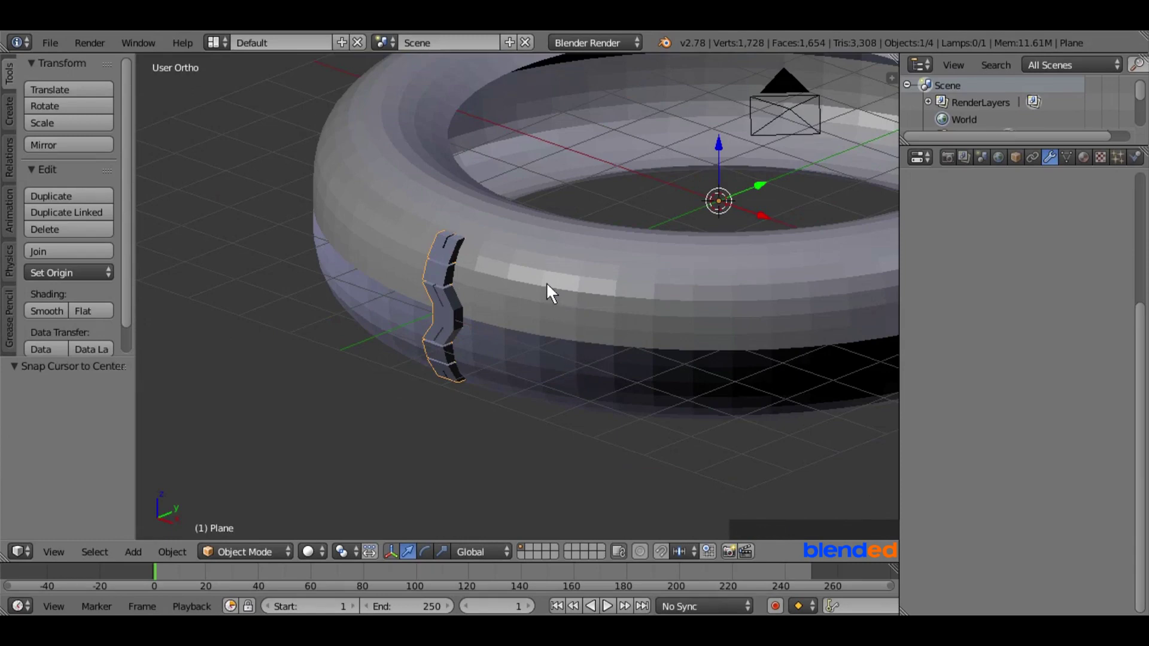
{"action": "key", "text": "shift+a"}
{"action": "mouse_move", "coordinate": [546, 284]}
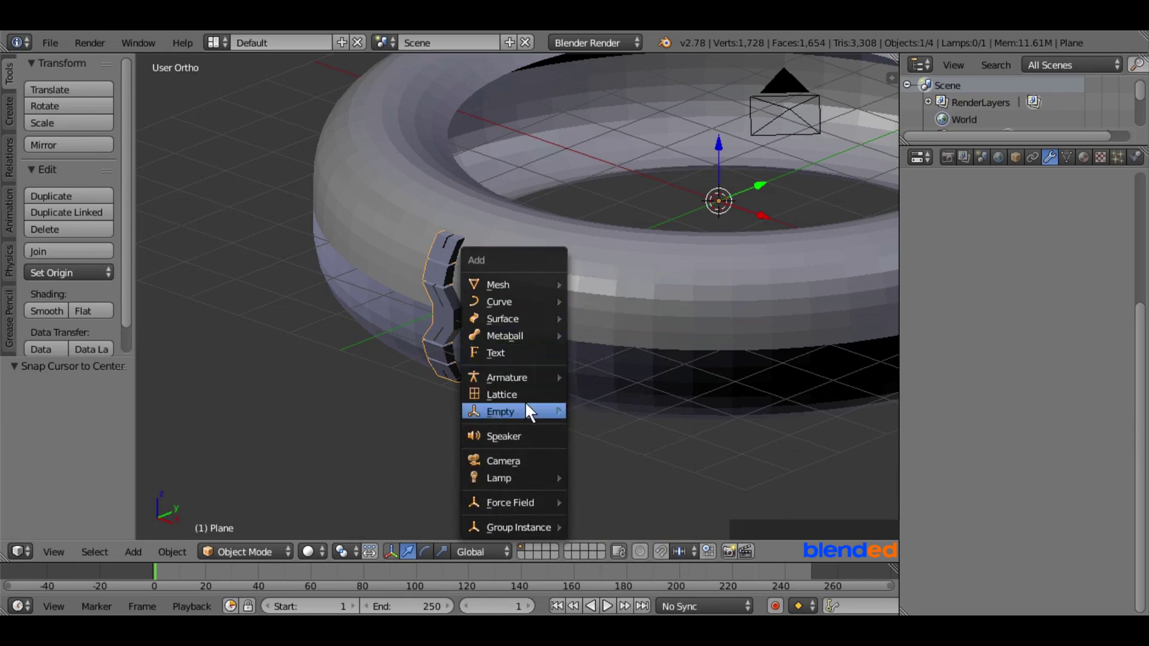
{"action": "mouse_move", "coordinate": [526, 404]}
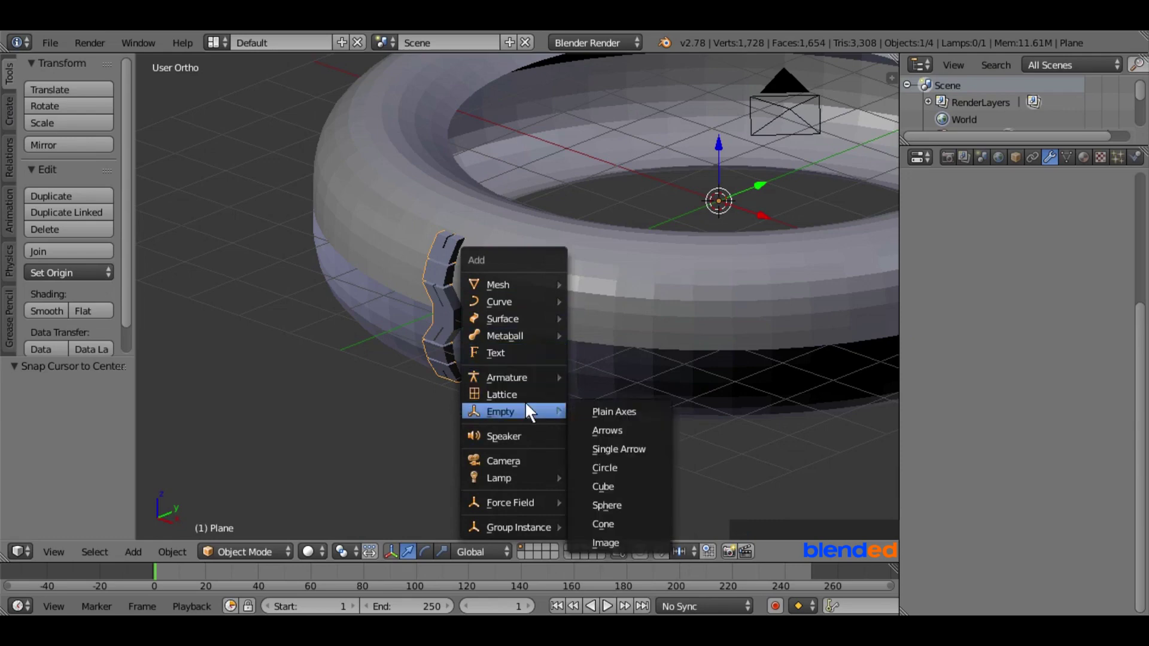
{"action": "left_click", "coordinate": [596, 412]}
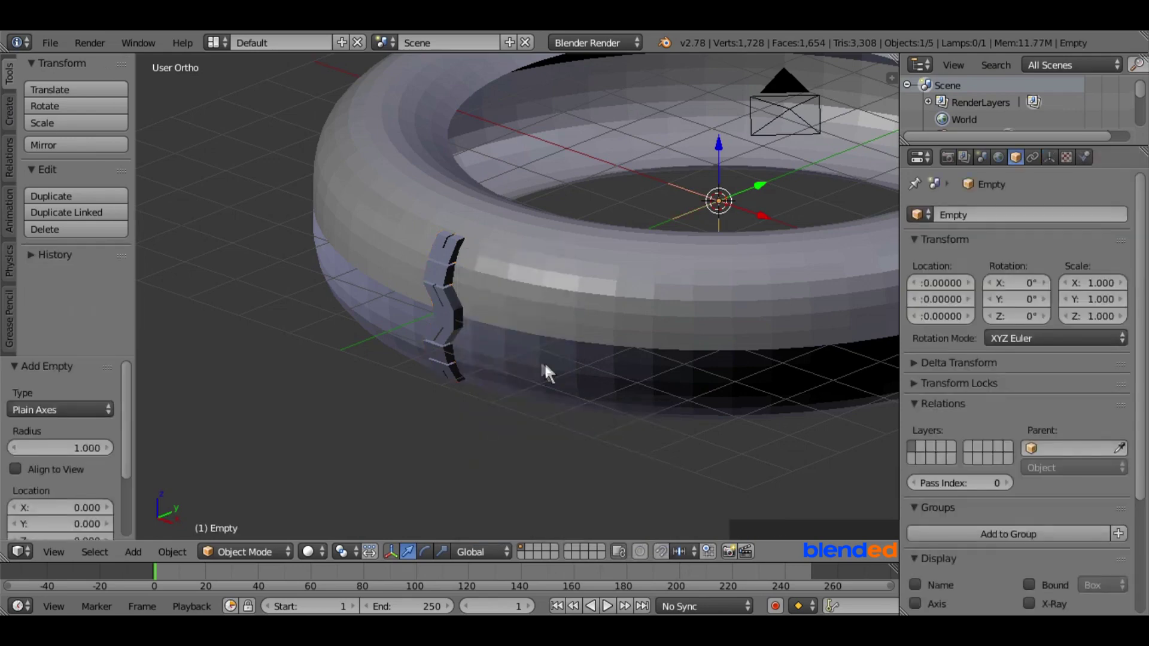
Step: Add an Array modifier to the tread section and disable its Relative Offset
{"action": "right_click", "coordinate": [446, 288]}
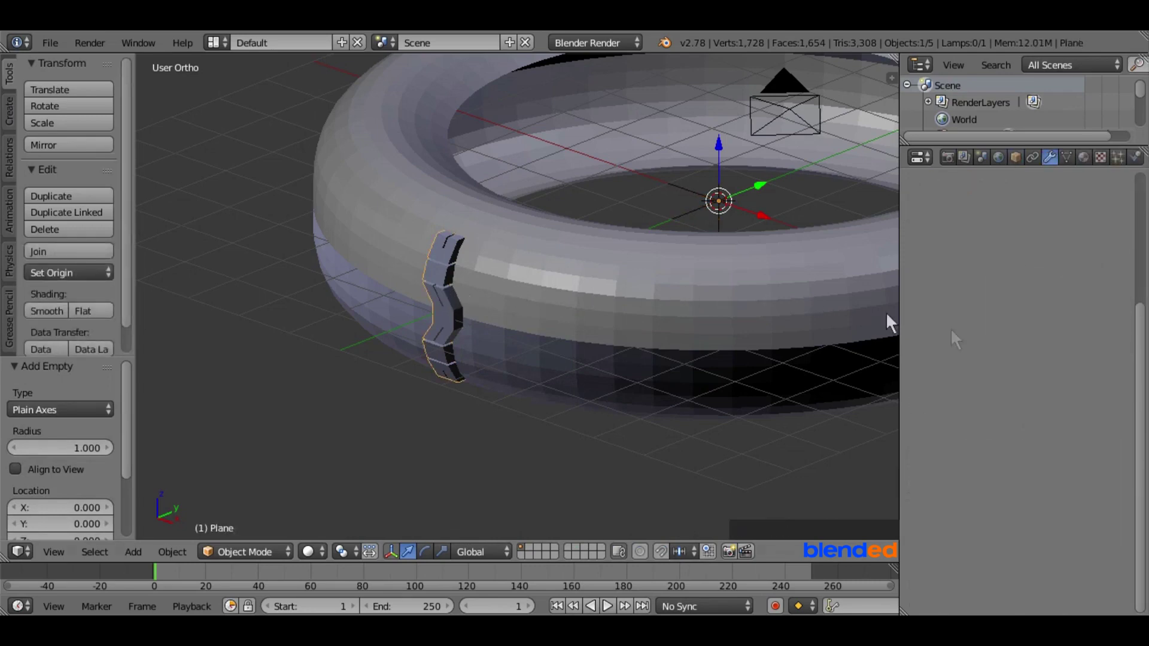
{"action": "left_click", "coordinate": [1138, 286]}
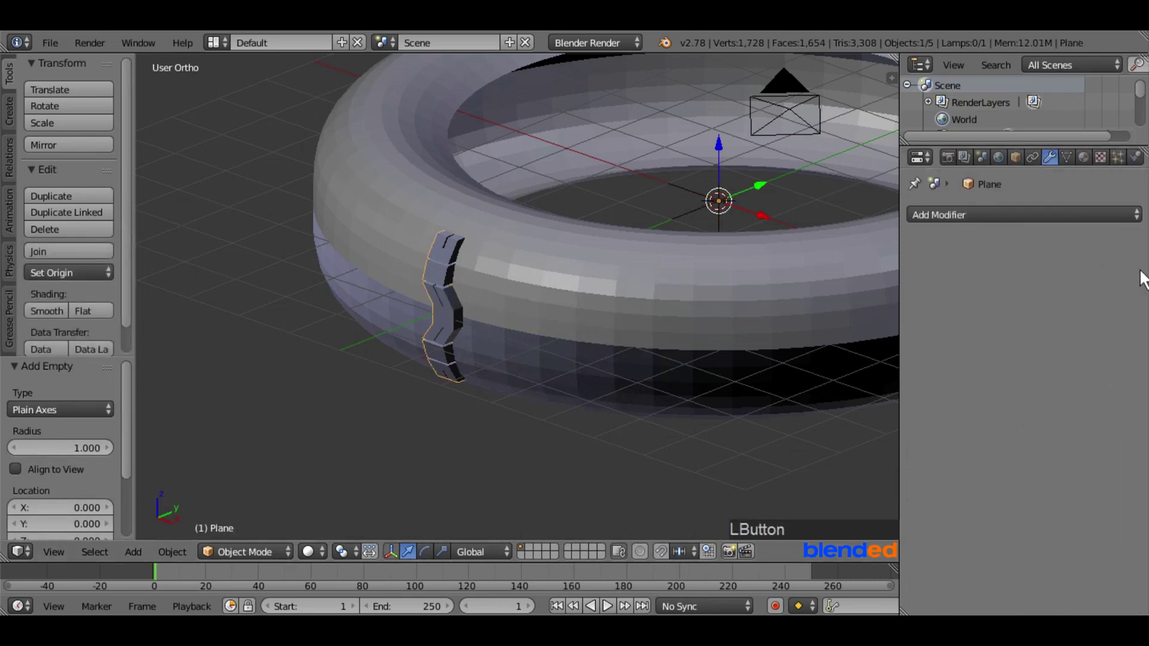
{"action": "left_click", "coordinate": [1015, 214]}
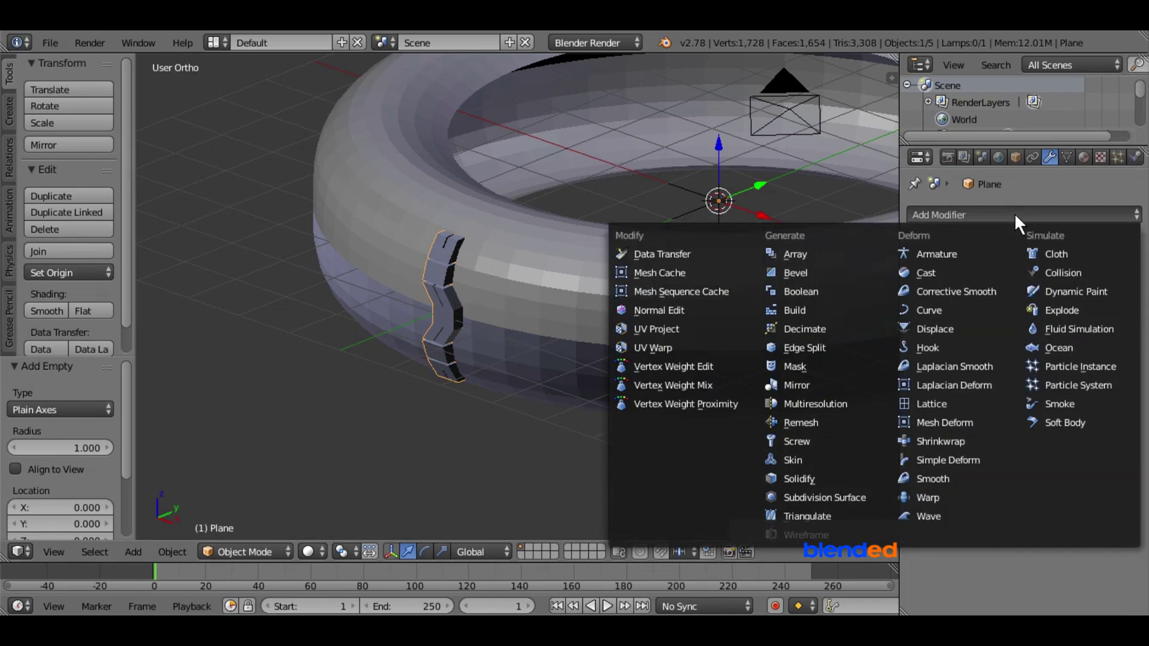
{"action": "left_click", "coordinate": [822, 250]}
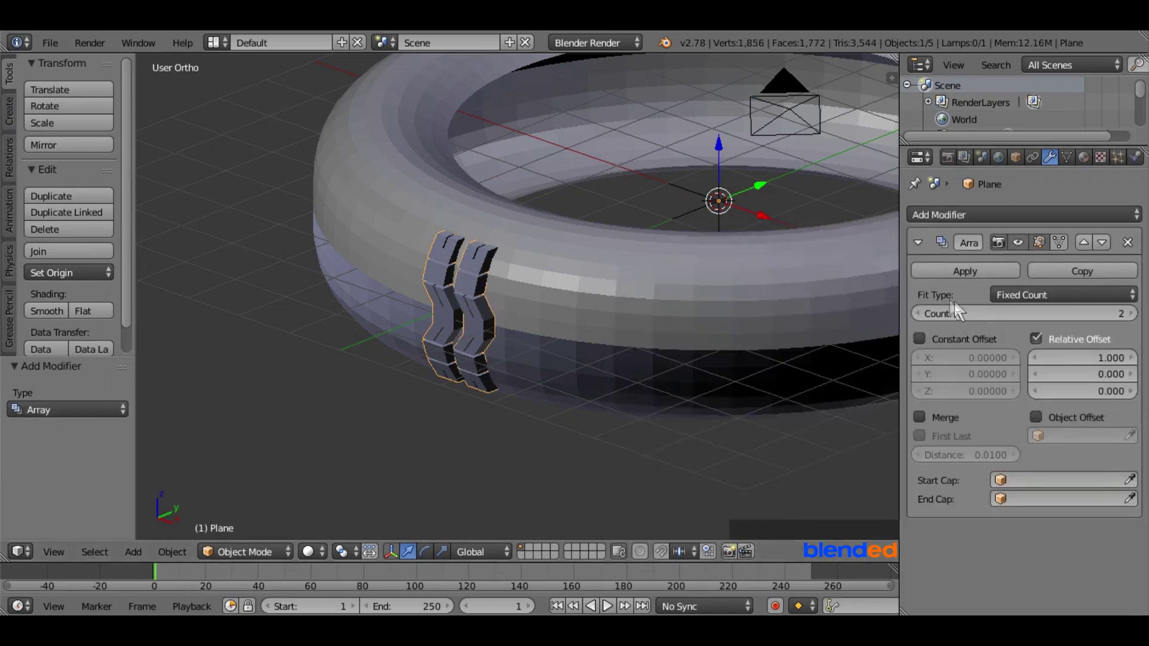
{"action": "left_click", "coordinate": [1036, 338]}
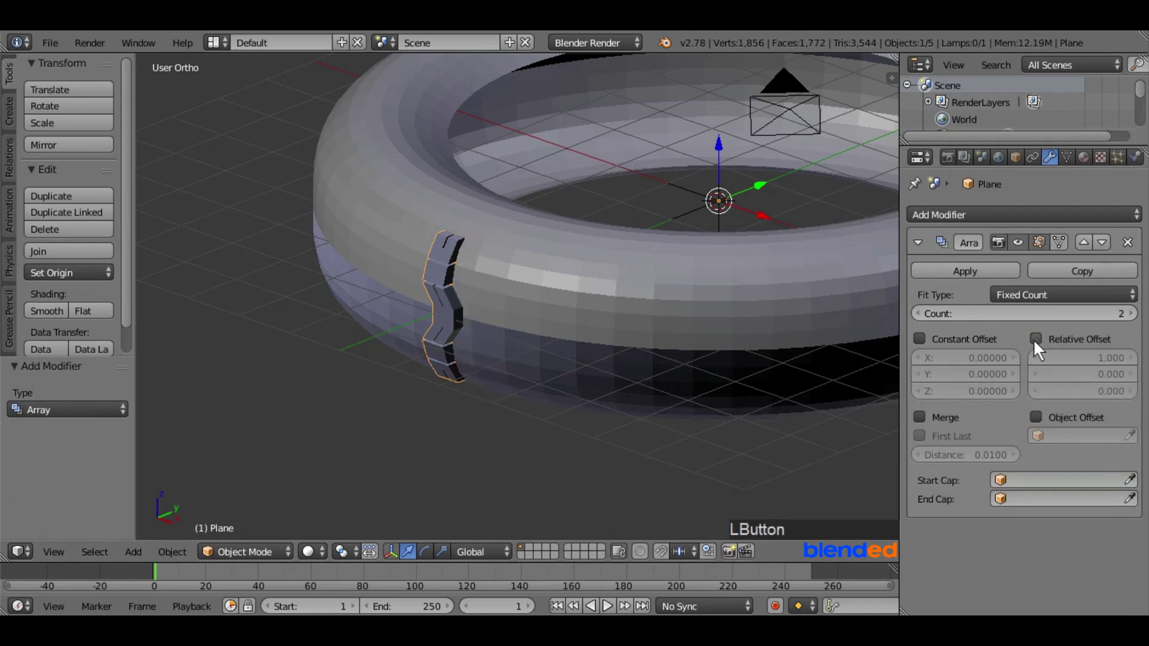
Step: Enable the tread array's Object Offset and choose Empty as its offset object
{"action": "left_click", "coordinate": [1036, 417]}
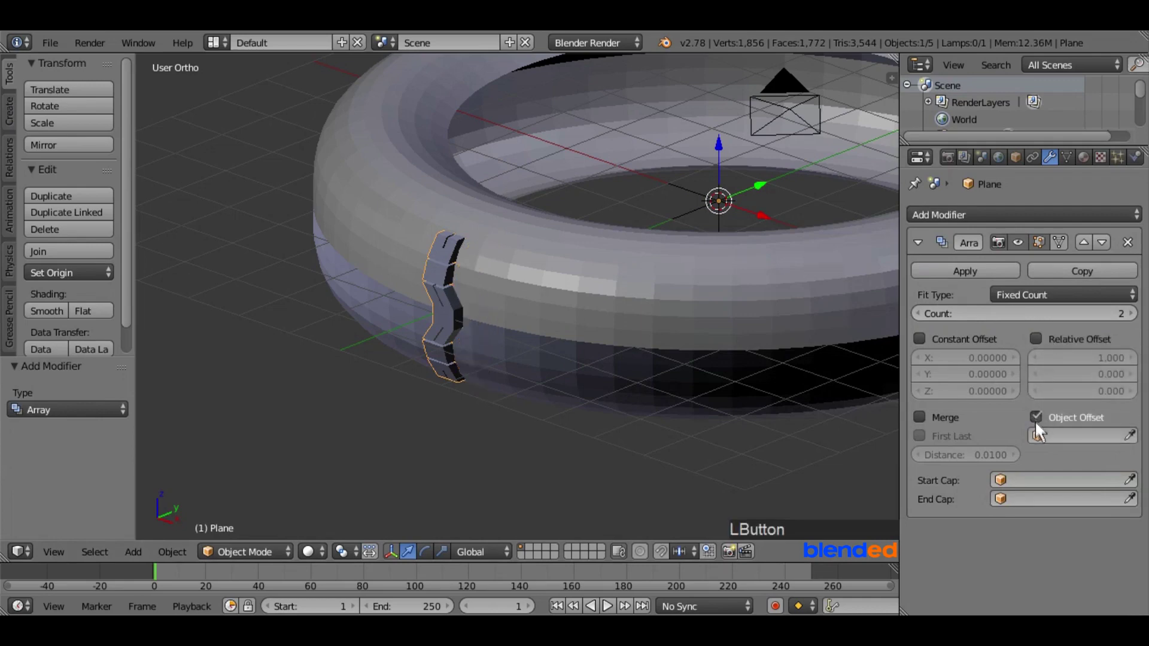
{"action": "left_click", "coordinate": [1036, 430]}
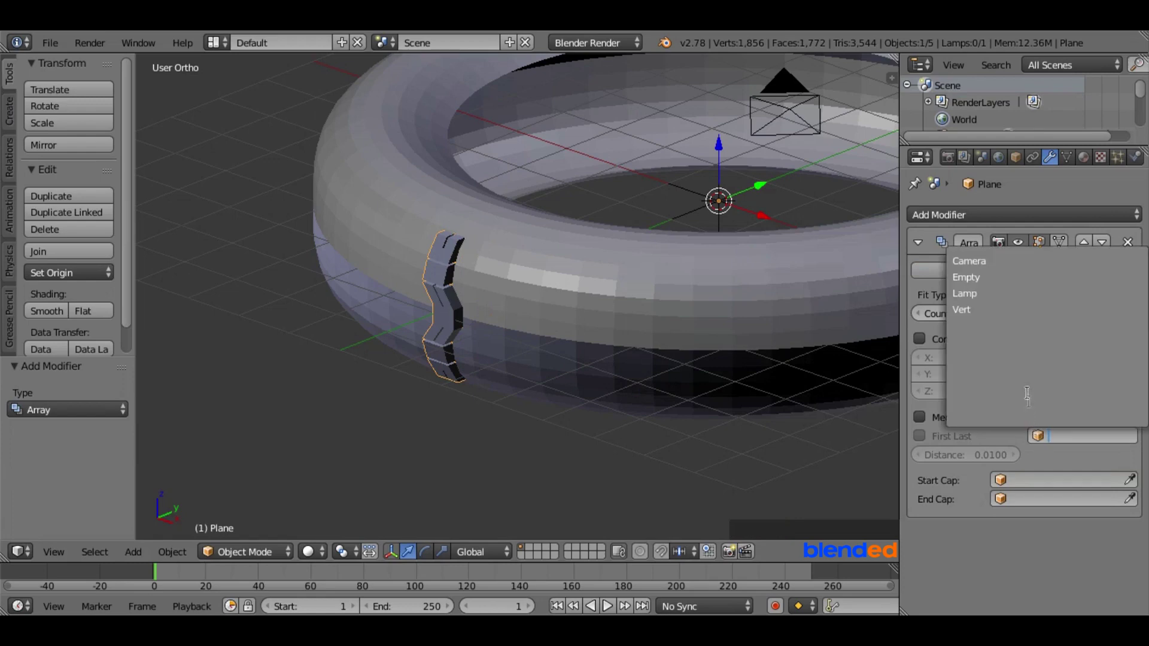
{"action": "left_click", "coordinate": [981, 279]}
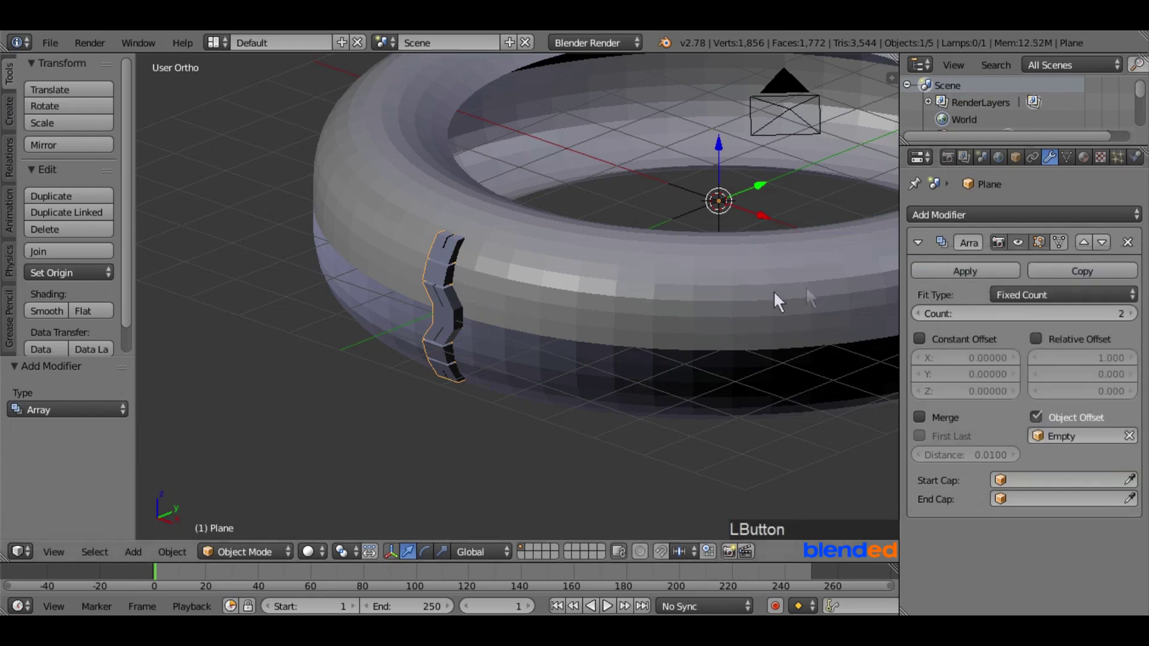
Step: Set the Z rotation of the empty at the ring's centre to 4.5°
{"action": "middle_click_drag", "start_coordinate": [547, 308], "coordinate": [578, 235]}
{"action": "right_click", "coordinate": [569, 162]}
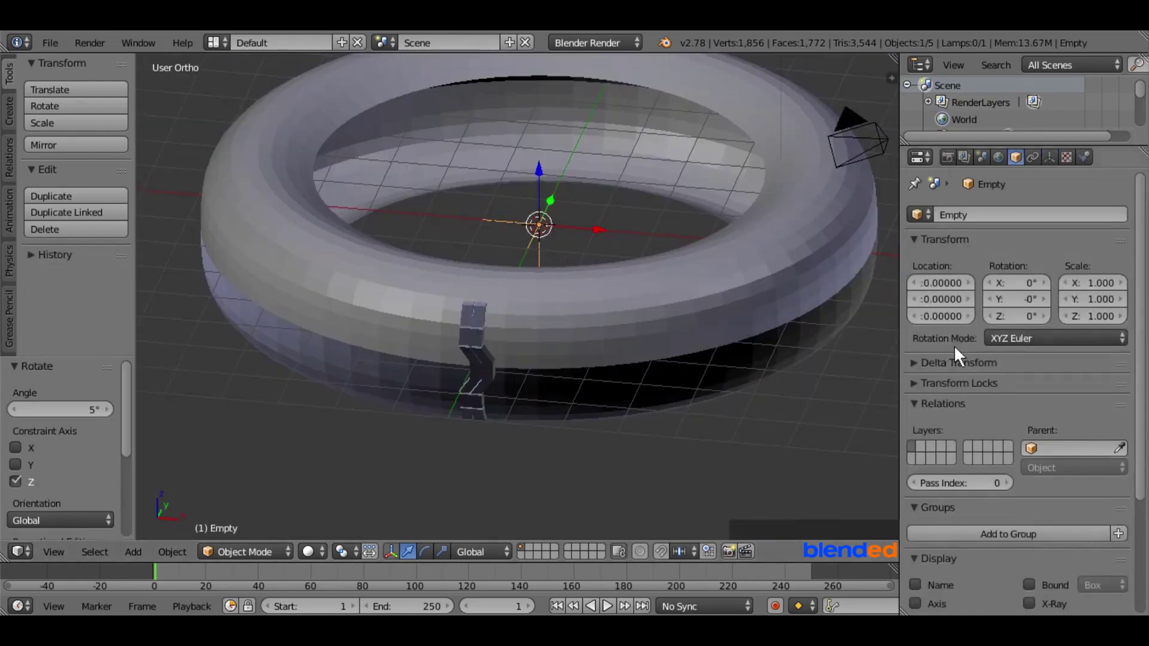
{"action": "left_click", "coordinate": [1029, 313]}
{"action": "type", "text": "4.5"}
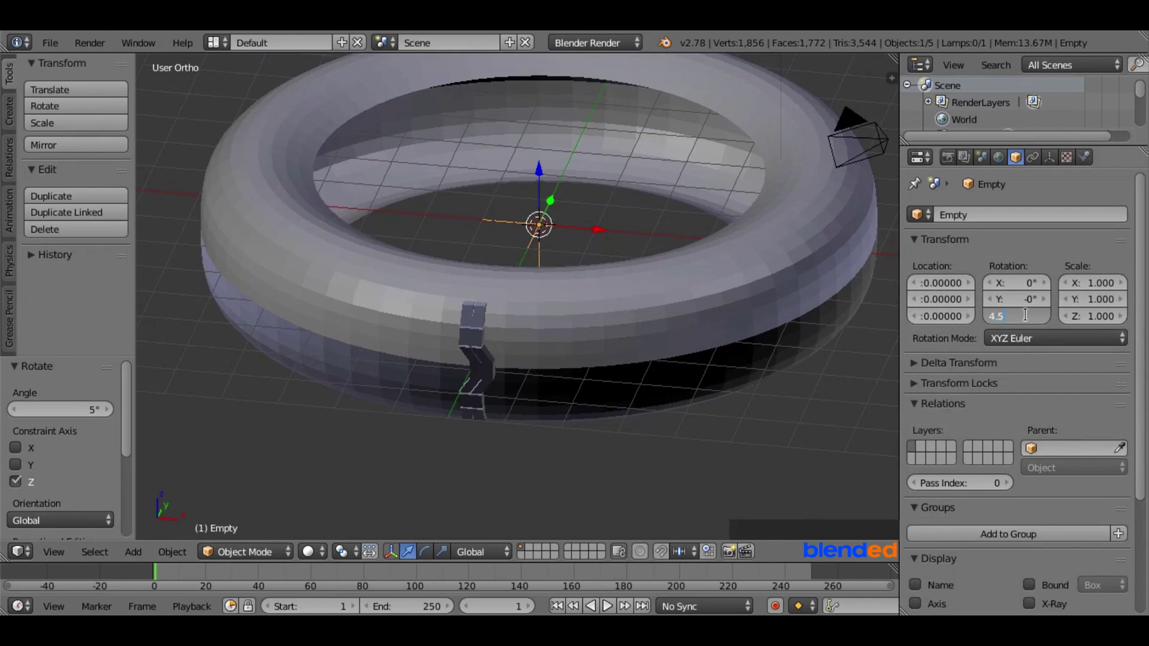
{"action": "key", "text": "Return"}
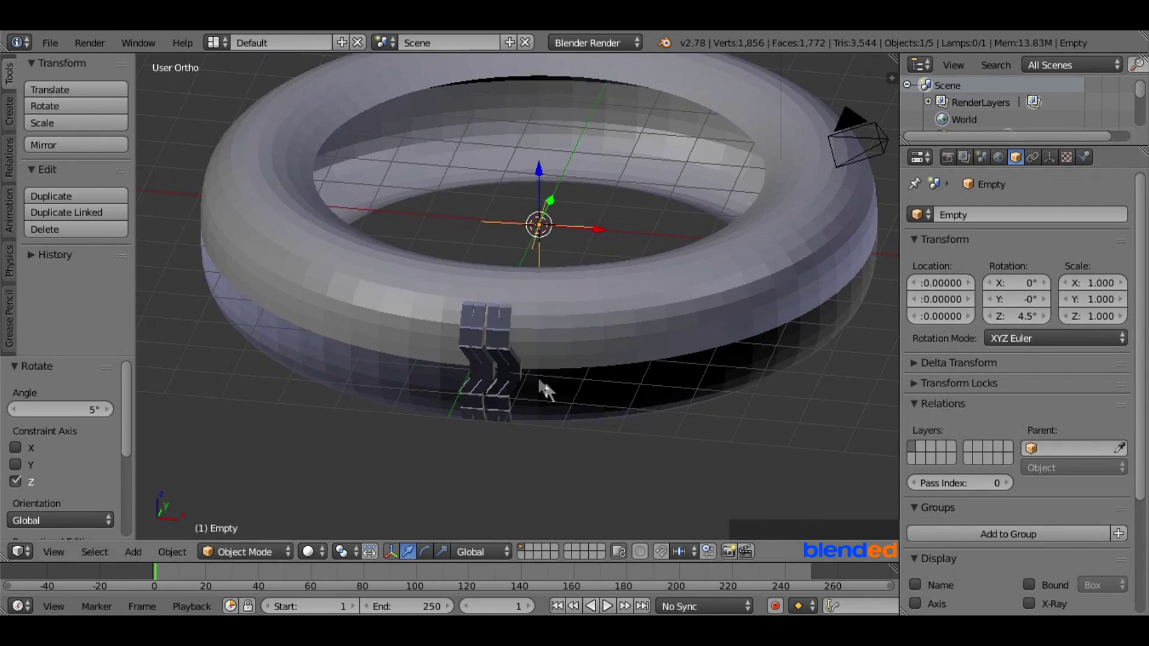
Step: Set the tread section's array count to 80 and apply the Array modifier
{"action": "right_click", "coordinate": [491, 340]}
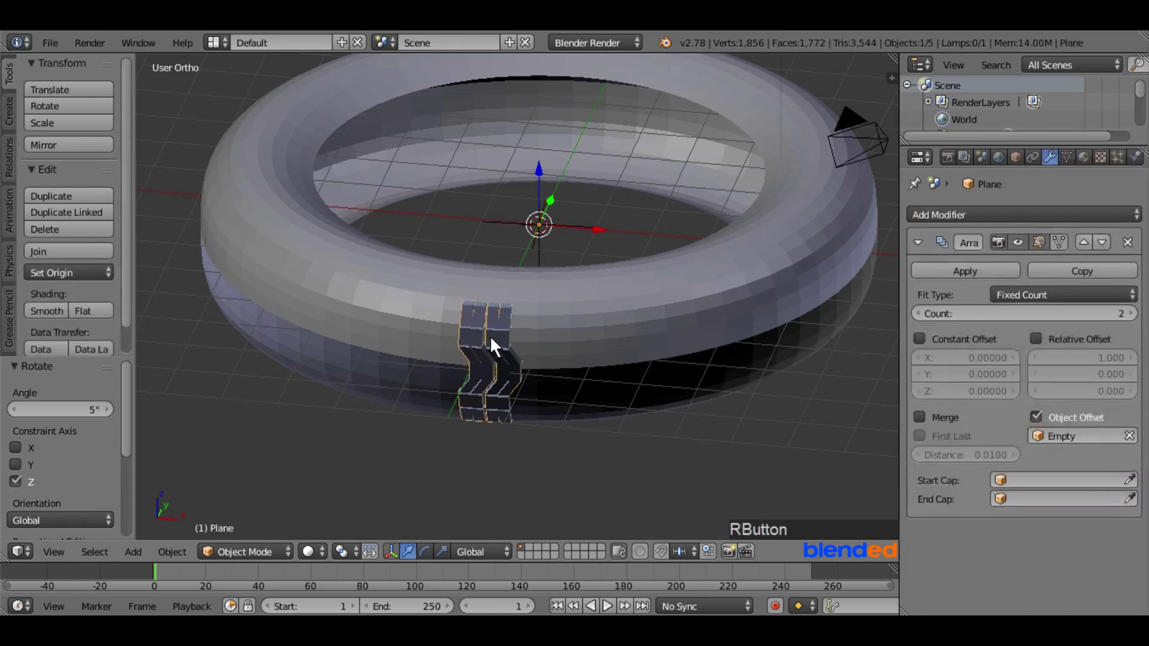
{"action": "left_click", "coordinate": [1099, 314]}
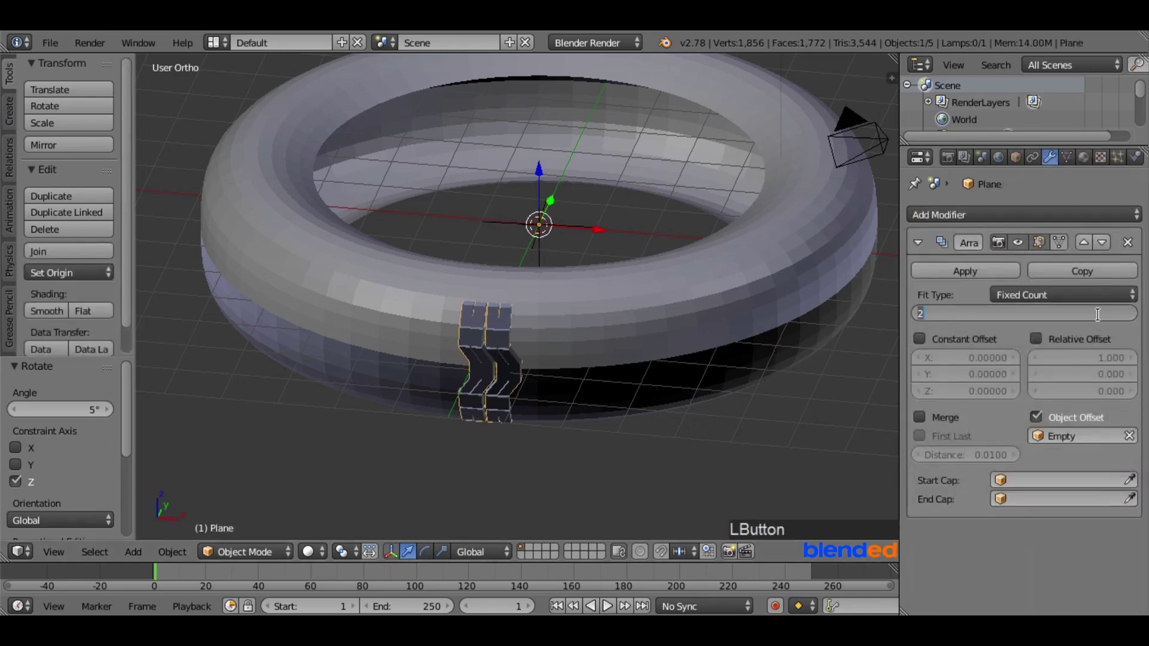
{"action": "type", "text": "80"}
{"action": "key", "text": "Return"}
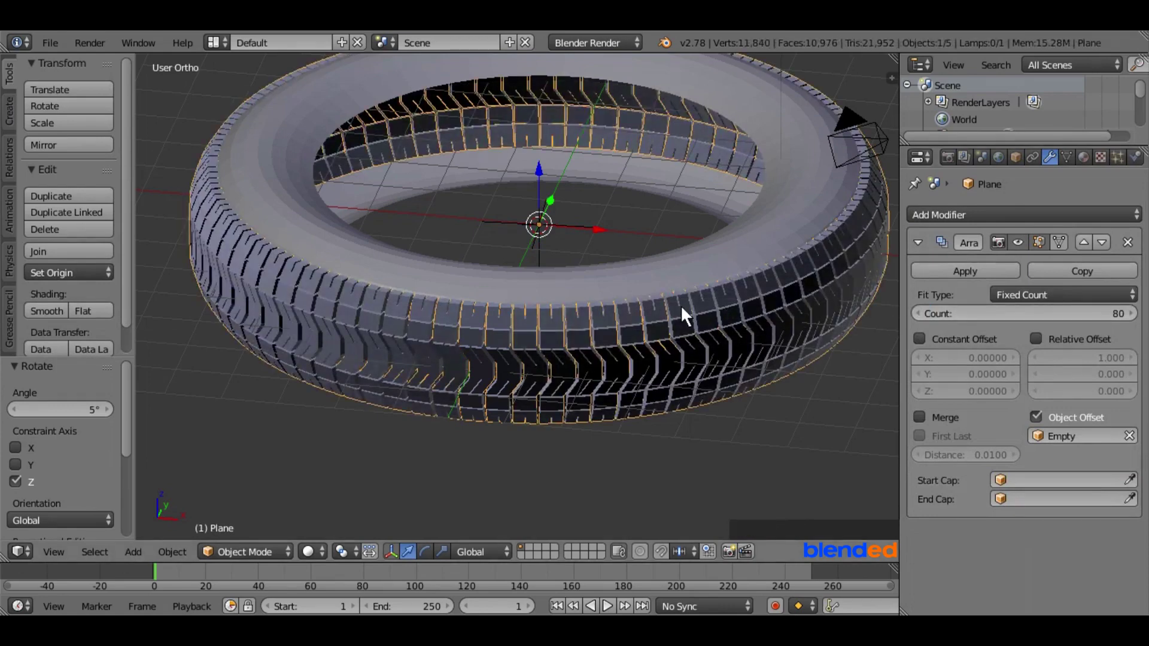
{"action": "key", "text": "a"}
{"action": "middle_click_drag", "start_coordinate": [681, 304], "coordinate": [565, 422]}
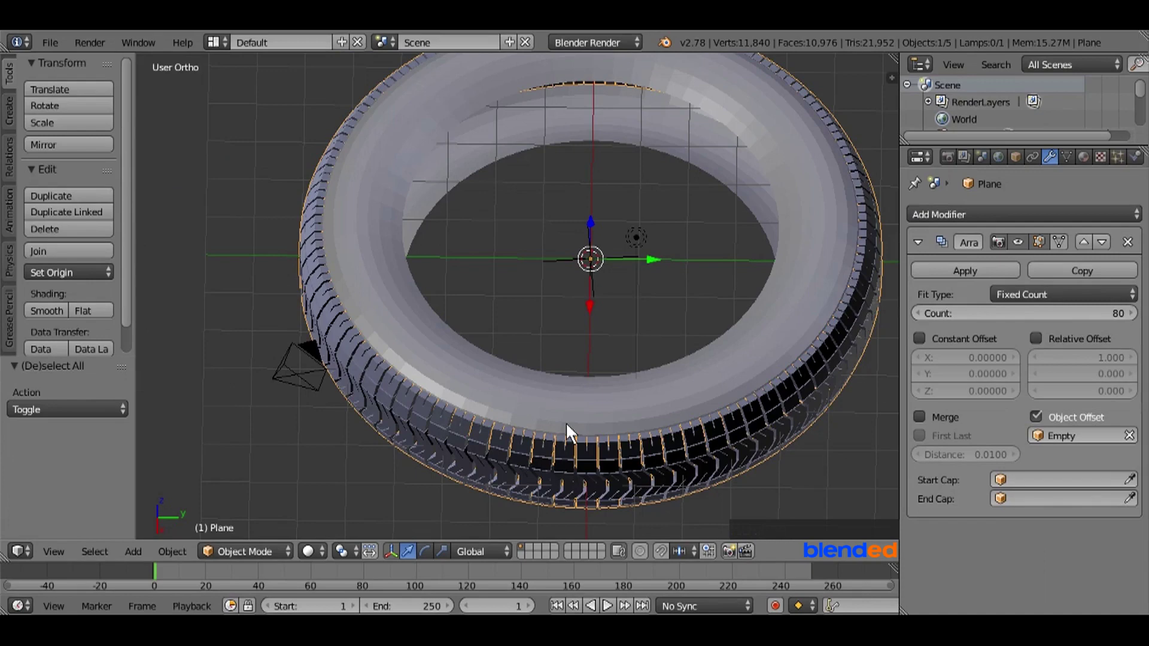
{"action": "left_click", "coordinate": [977, 271]}
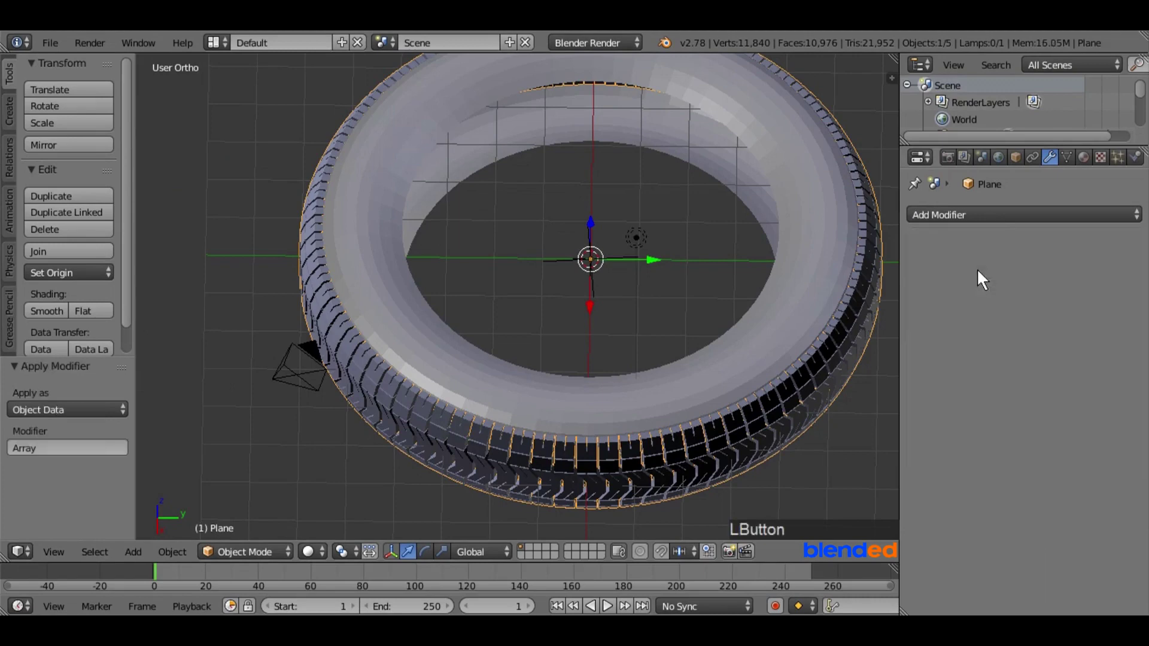
Step: Apply the ring's Screw and Subdivision Surface modifiers, keeping its Mirror modifier
{"action": "right_click", "coordinate": [791, 282]}
{"action": "middle_click_drag", "start_coordinate": [795, 330], "coordinate": [799, 319]}
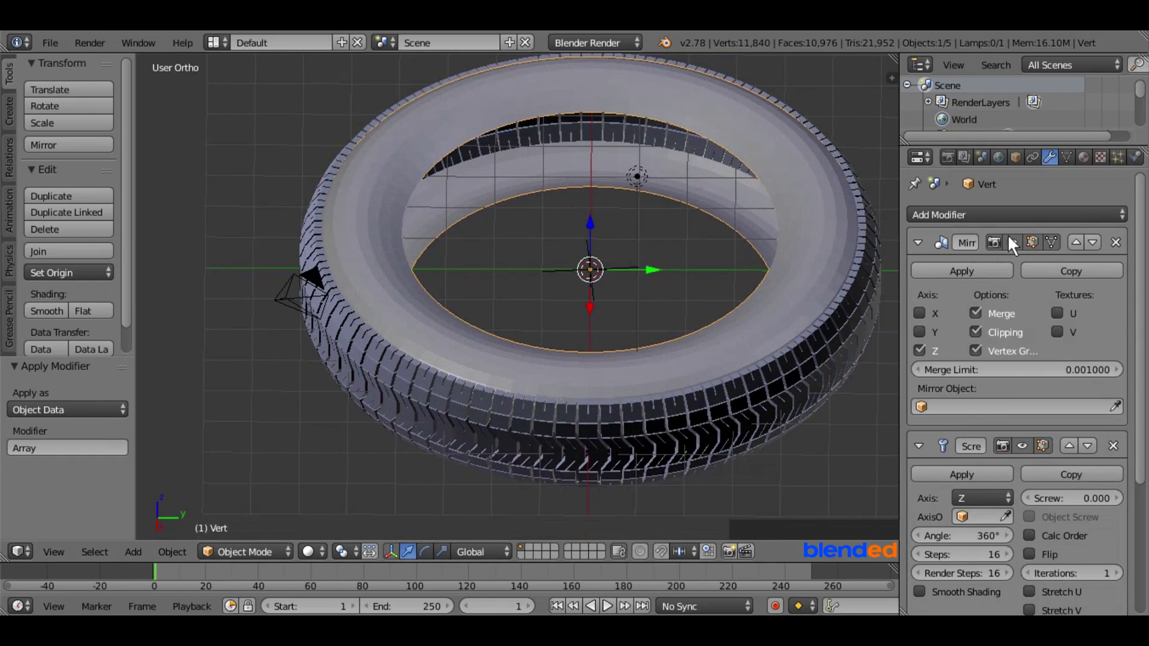
{"action": "left_click", "coordinate": [955, 475]}
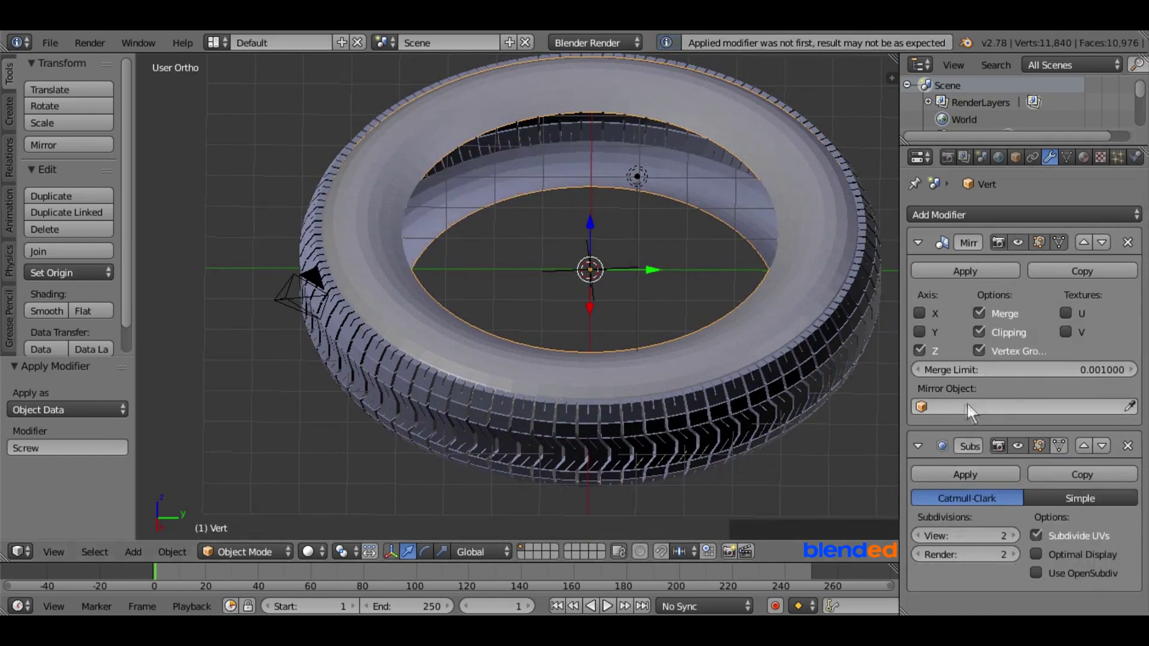
{"action": "left_click", "coordinate": [964, 473]}
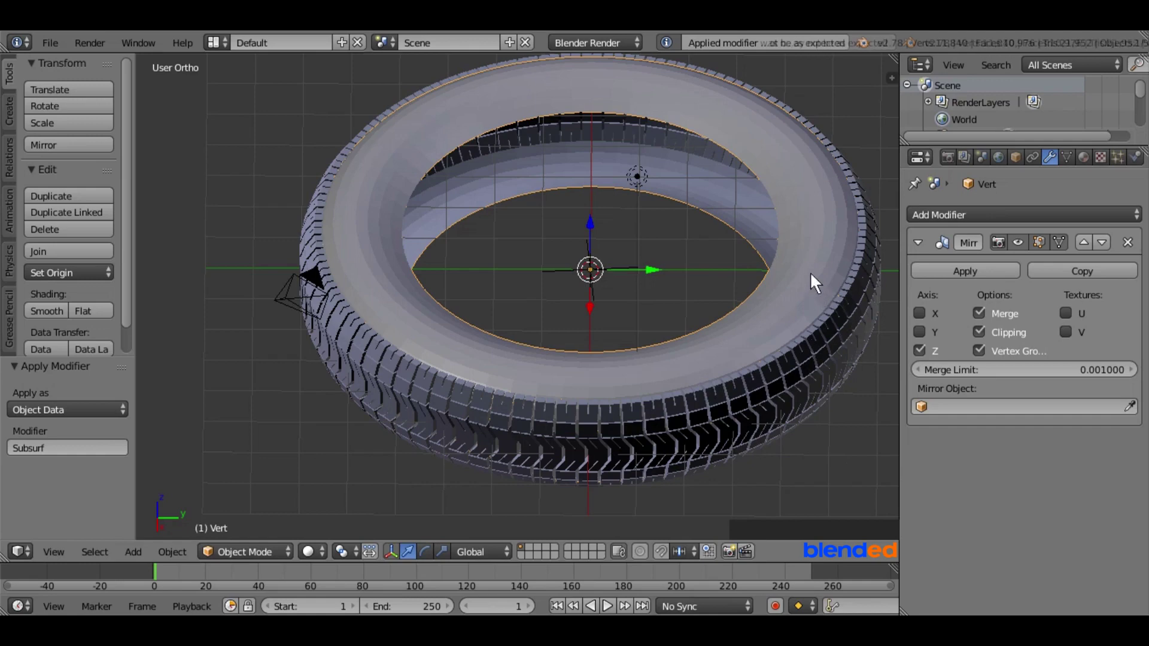
Step: Edit the ring in edge selection mode and add six centred loop cuts around the upper sidewall near the inner rim
{"action": "key", "text": "Tab"}
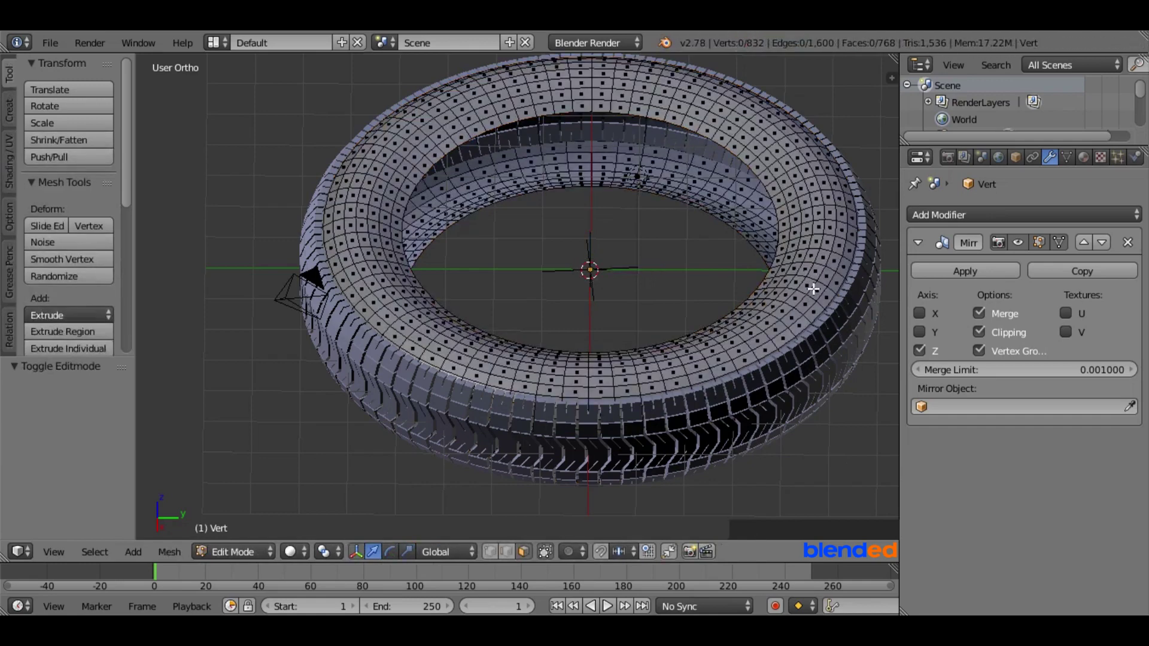
{"action": "left_click", "coordinate": [502, 549], "text": "ctrl"}
{"action": "middle_click_drag", "start_coordinate": [598, 389], "coordinate": [728, 254]}
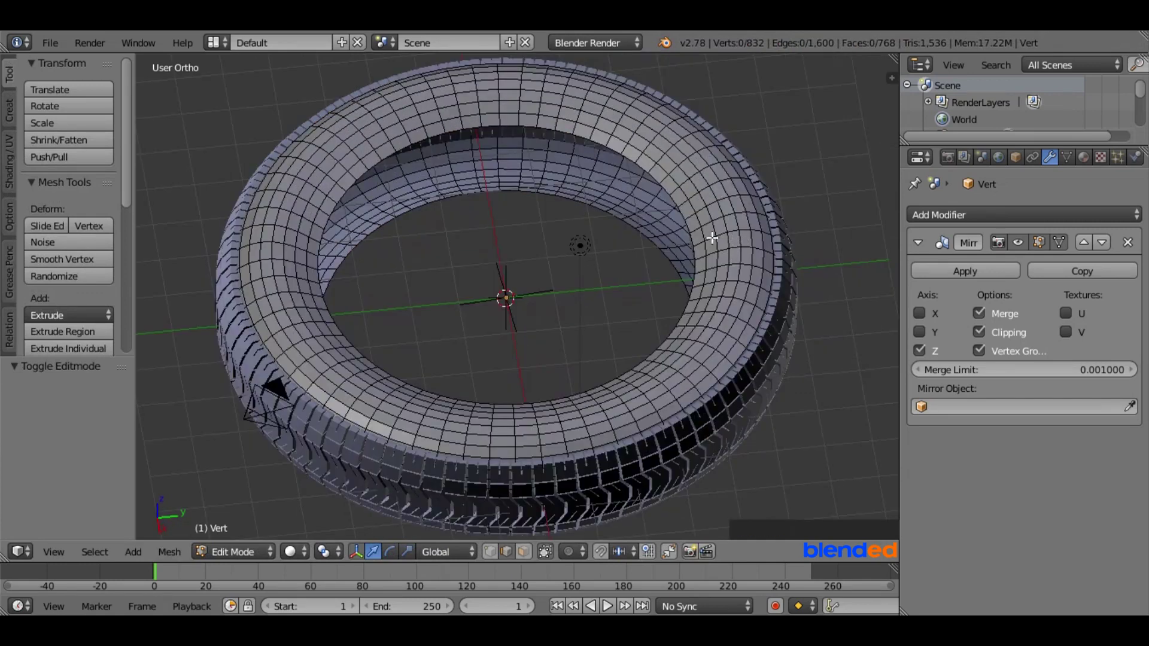
{"action": "key", "text": "ctrl+r"}
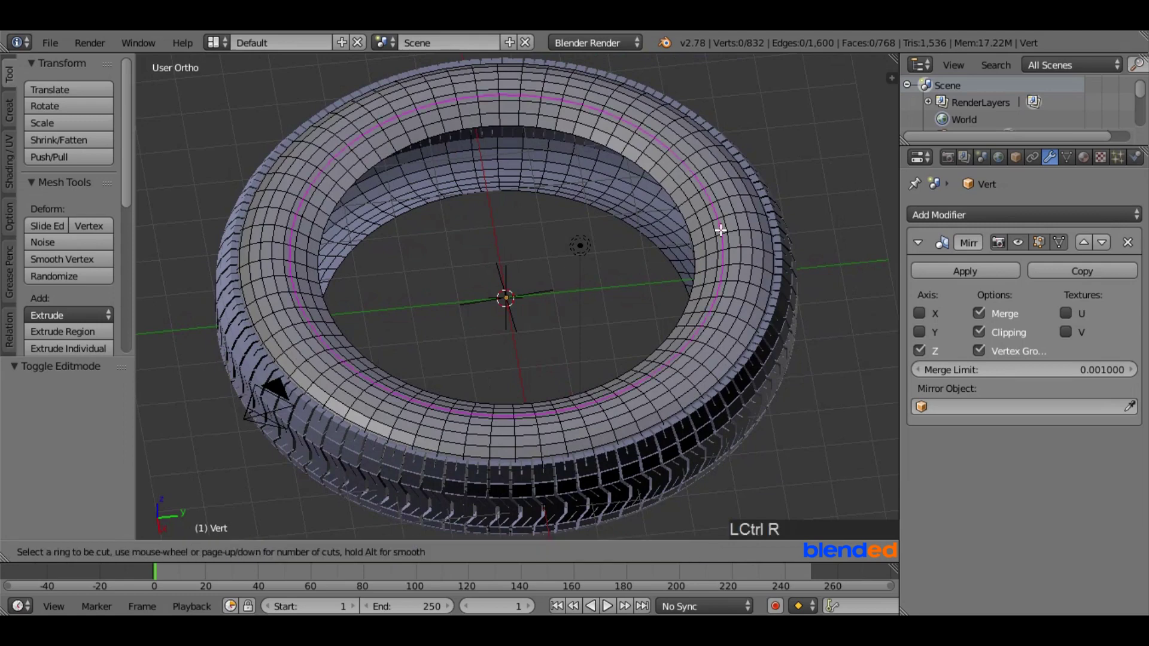
{"action": "scroll", "coordinate": [721, 230], "scroll_direction": "up", "scroll_amount": 1}
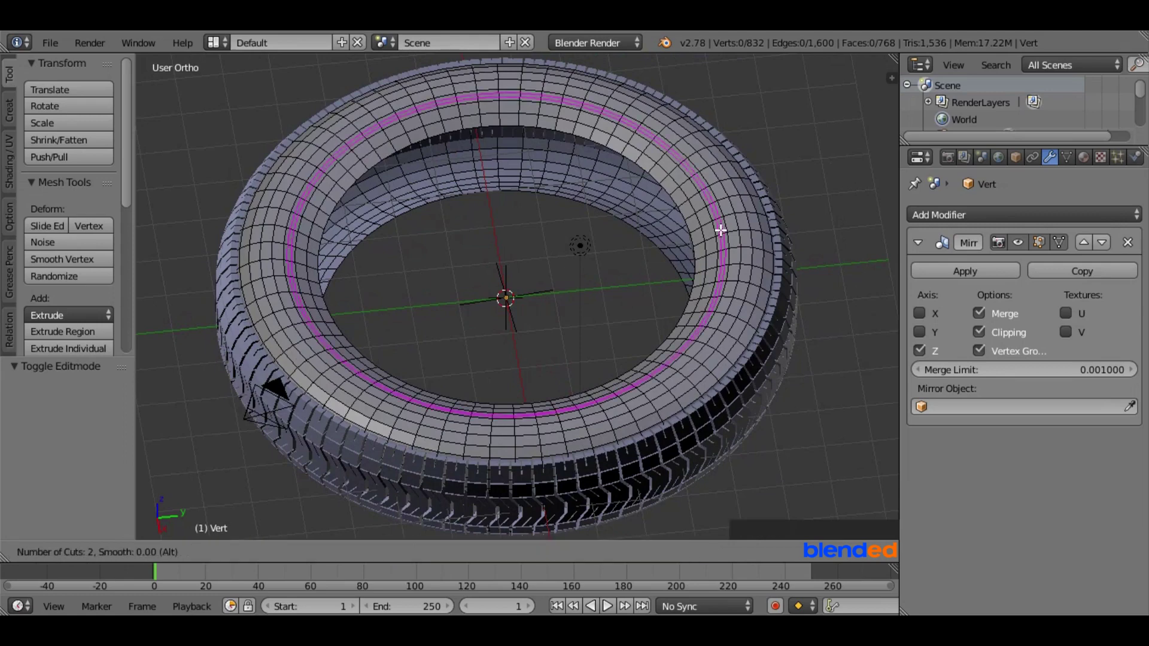
{"action": "scroll", "coordinate": [721, 230], "scroll_direction": "up", "scroll_amount": 1}
{"action": "scroll", "coordinate": [721, 230], "scroll_direction": "up", "scroll_amount": 1}
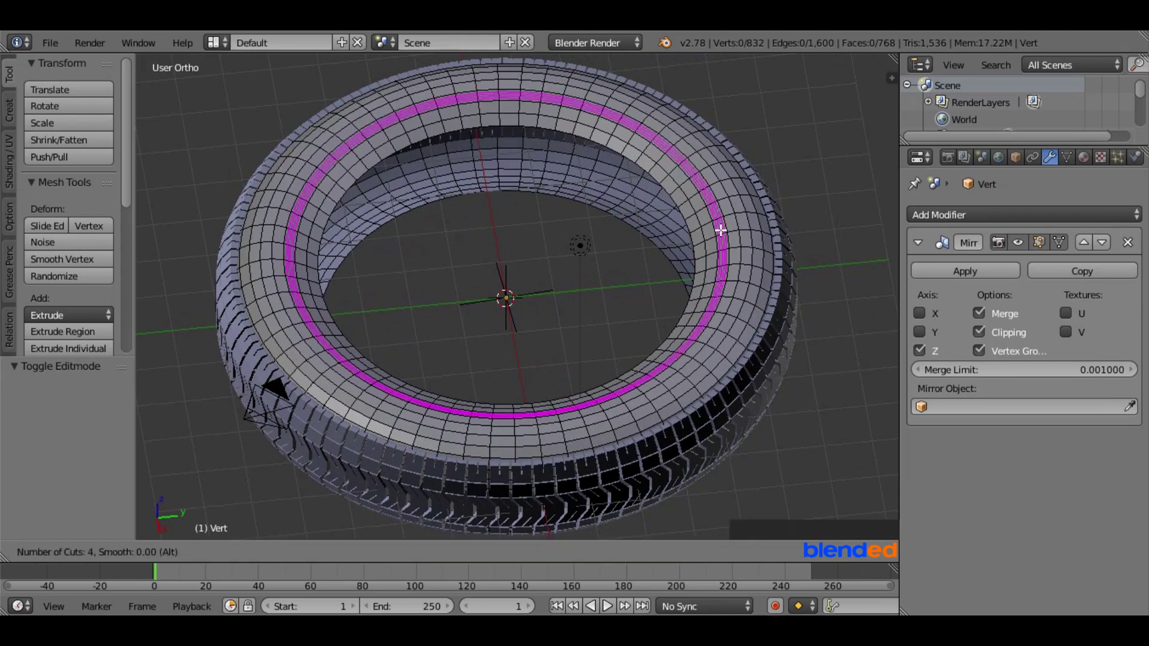
{"action": "scroll", "coordinate": [721, 230], "scroll_direction": "up", "scroll_amount": 1}
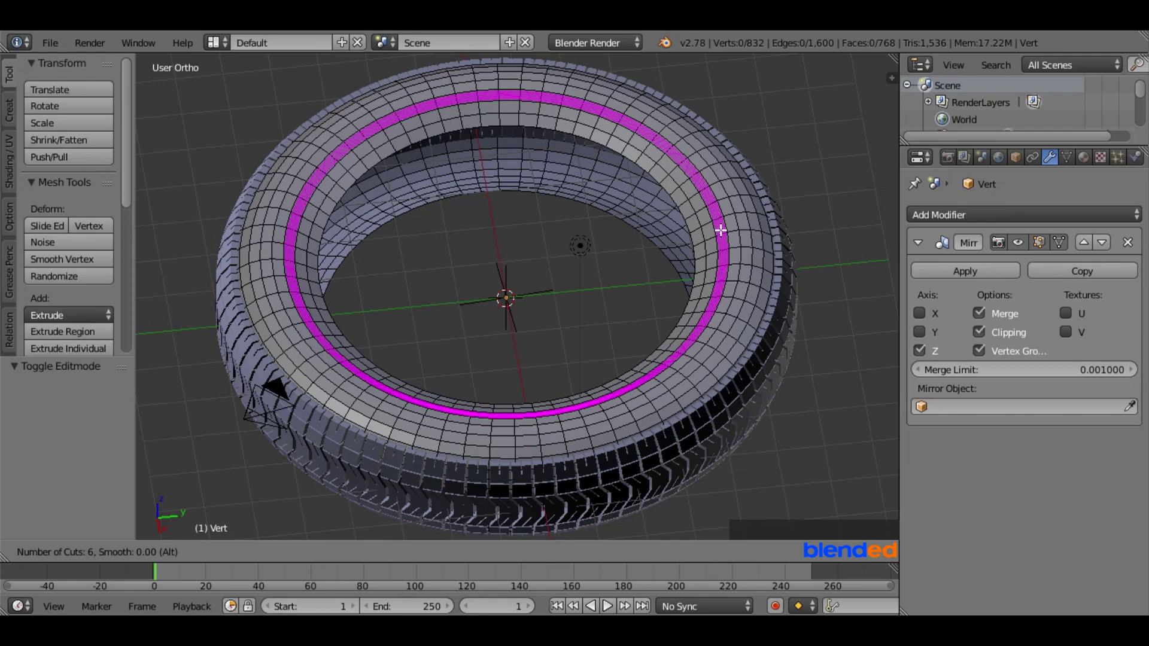
{"action": "left_click", "coordinate": [721, 230]}
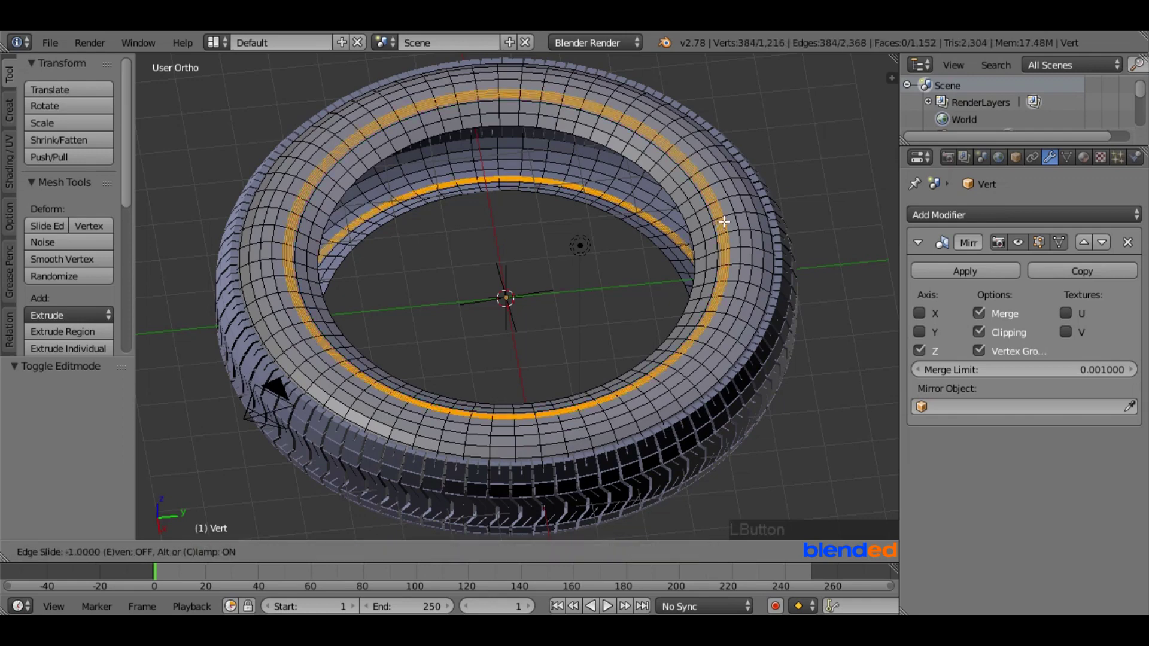
{"action": "right_click", "coordinate": [724, 222]}
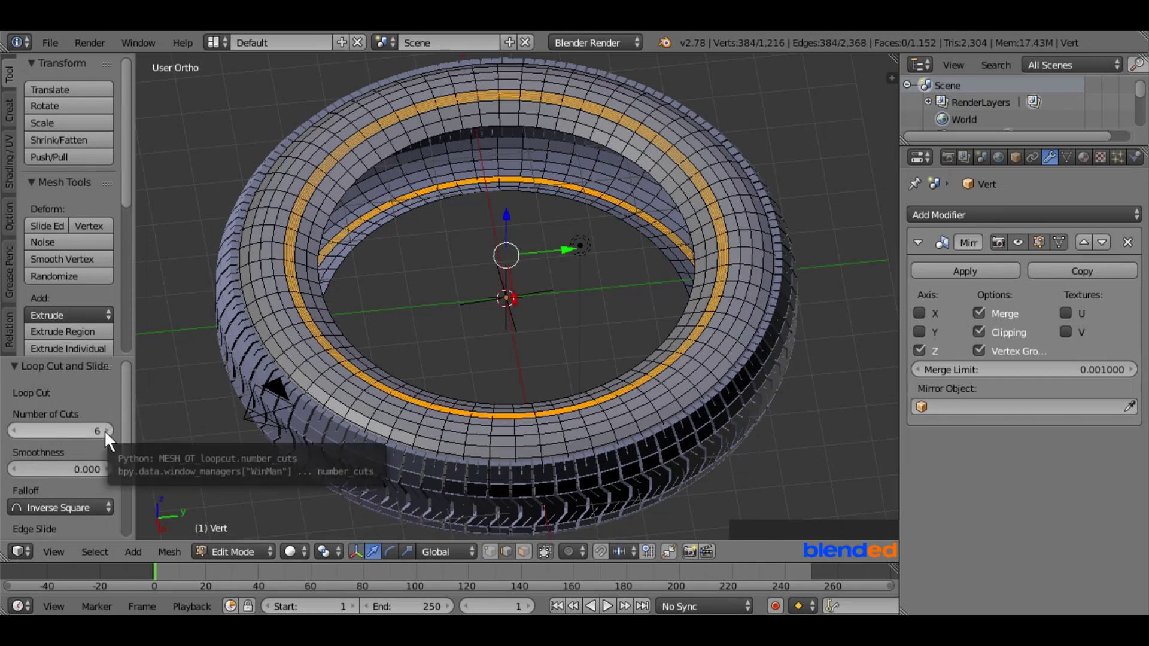
Step: Select only the two middle loops of the six new cuts and raise them 0.110 along the Z axis
{"action": "middle_click_drag", "start_coordinate": [798, 231], "coordinate": [675, 290], "text": "shift"}
{"action": "scroll", "coordinate": [572, 254], "scroll_direction": "up", "scroll_amount": 6}
{"action": "scroll", "coordinate": [682, 282], "scroll_direction": "up", "scroll_amount": 3}
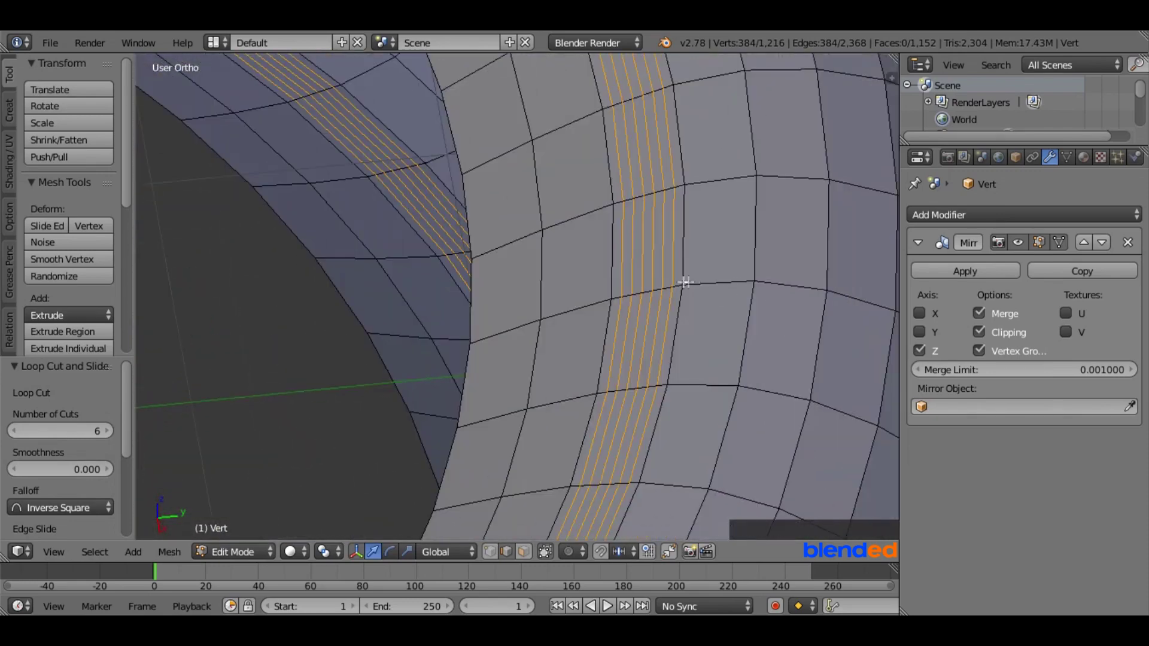
{"action": "key", "text": "a"}
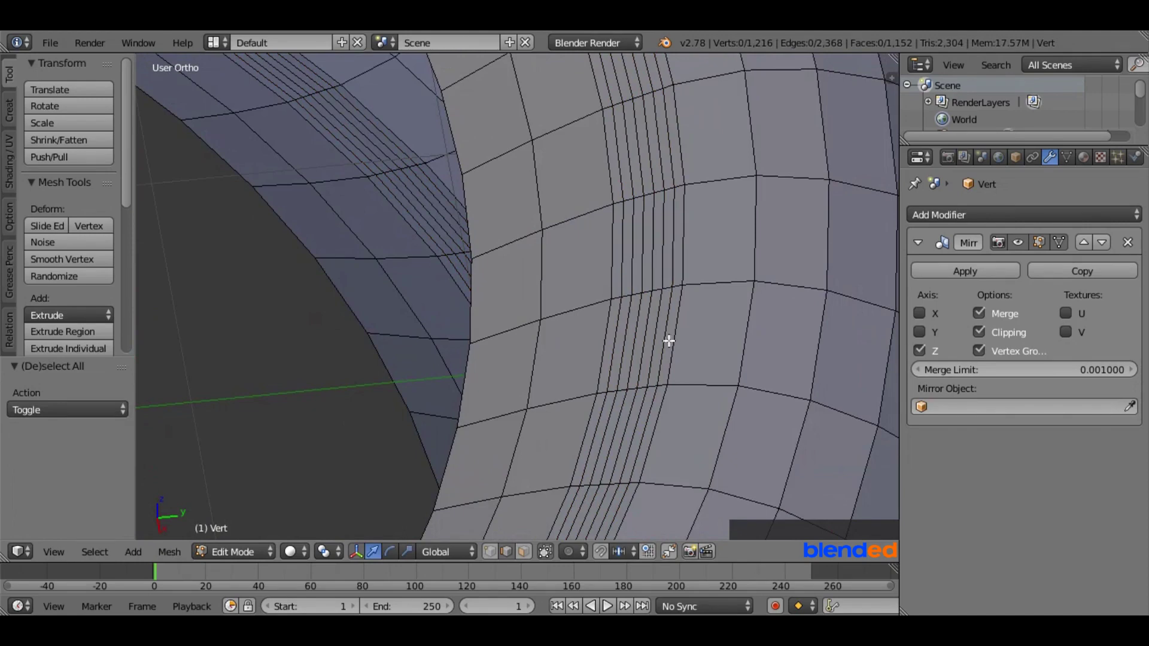
{"action": "right_click", "coordinate": [632, 340], "text": "alt"}
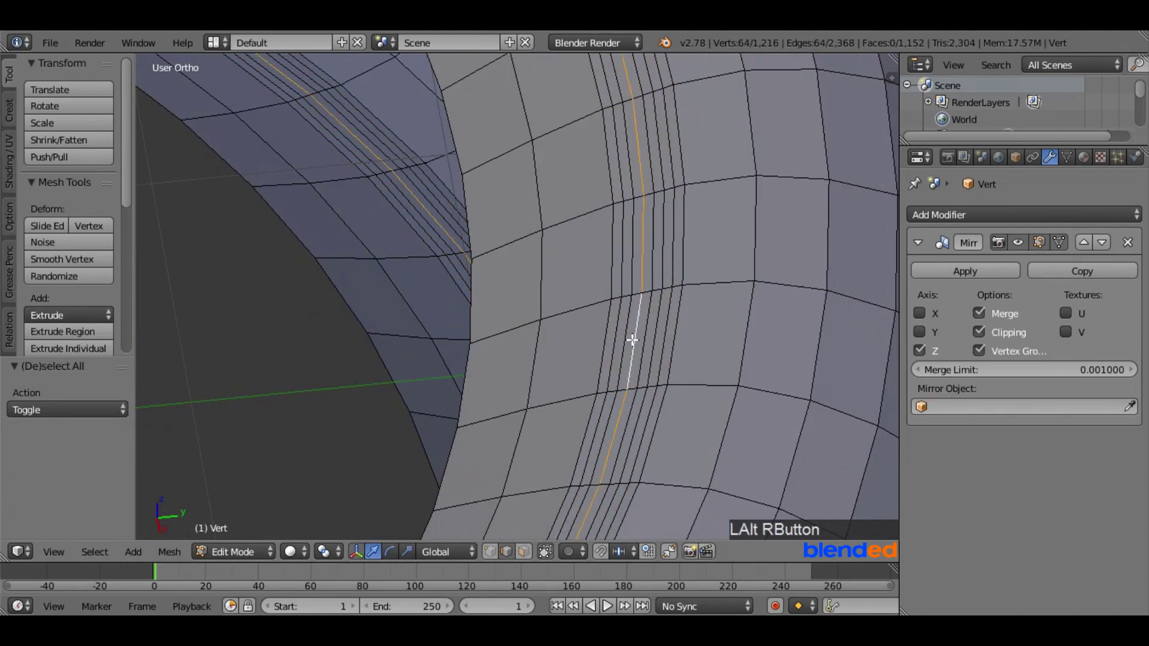
{"action": "key", "text": "shift+alt"}
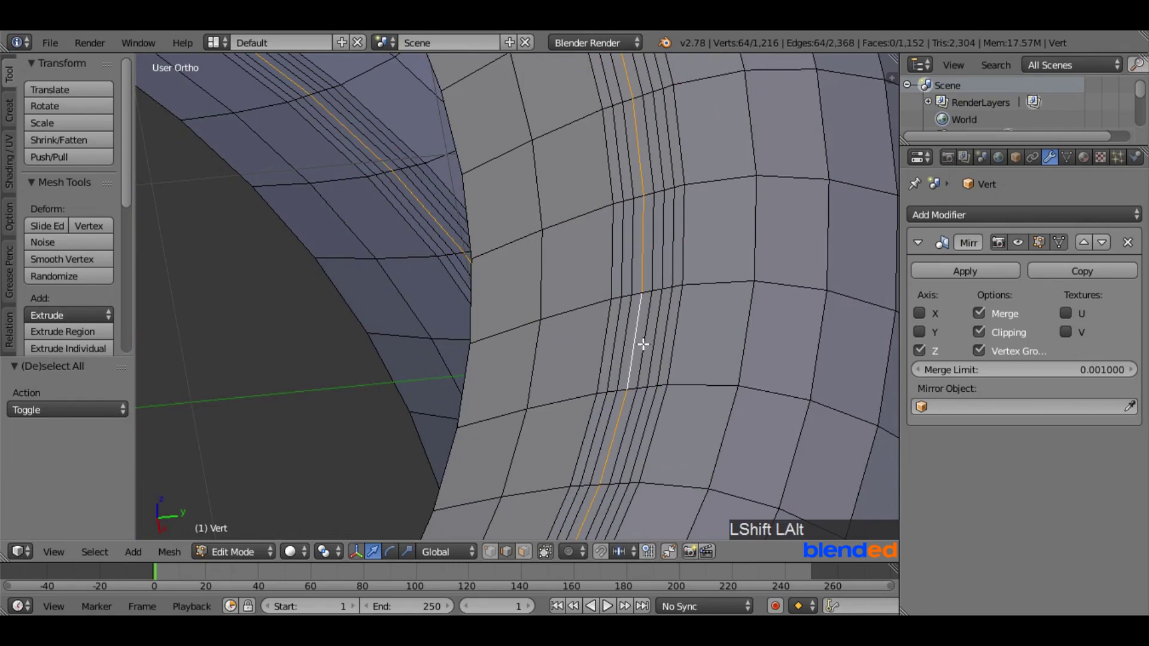
{"action": "right_click", "coordinate": [644, 344], "text": "alt+shift"}
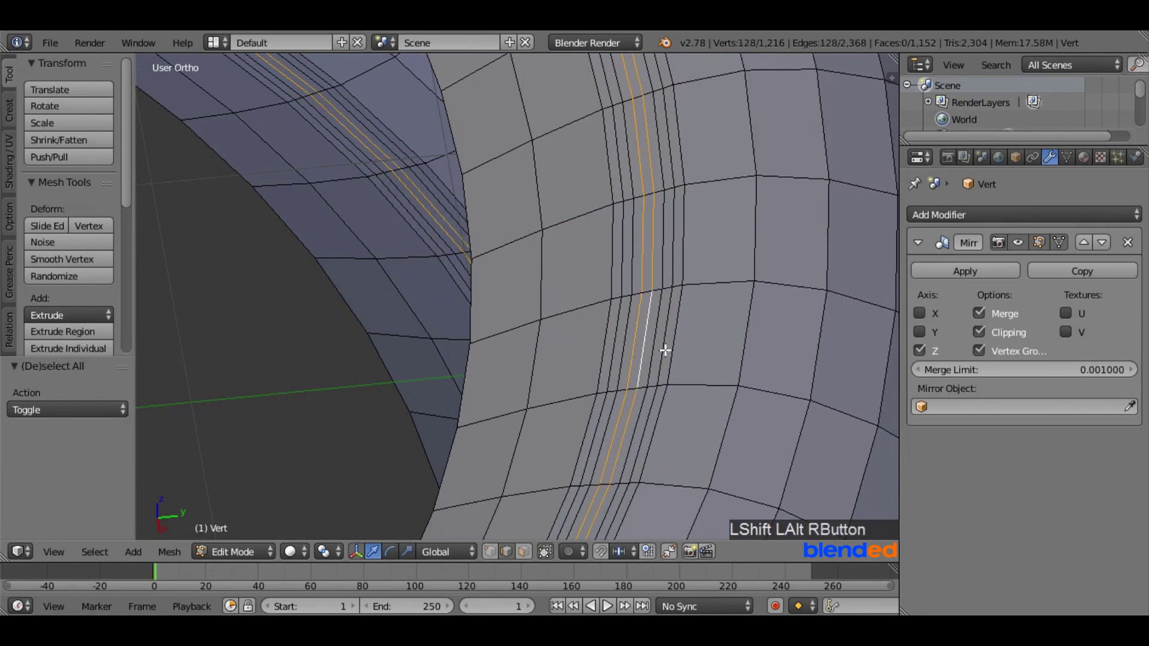
{"action": "scroll", "coordinate": [668, 352], "scroll_direction": "down", "scroll_amount": 8}
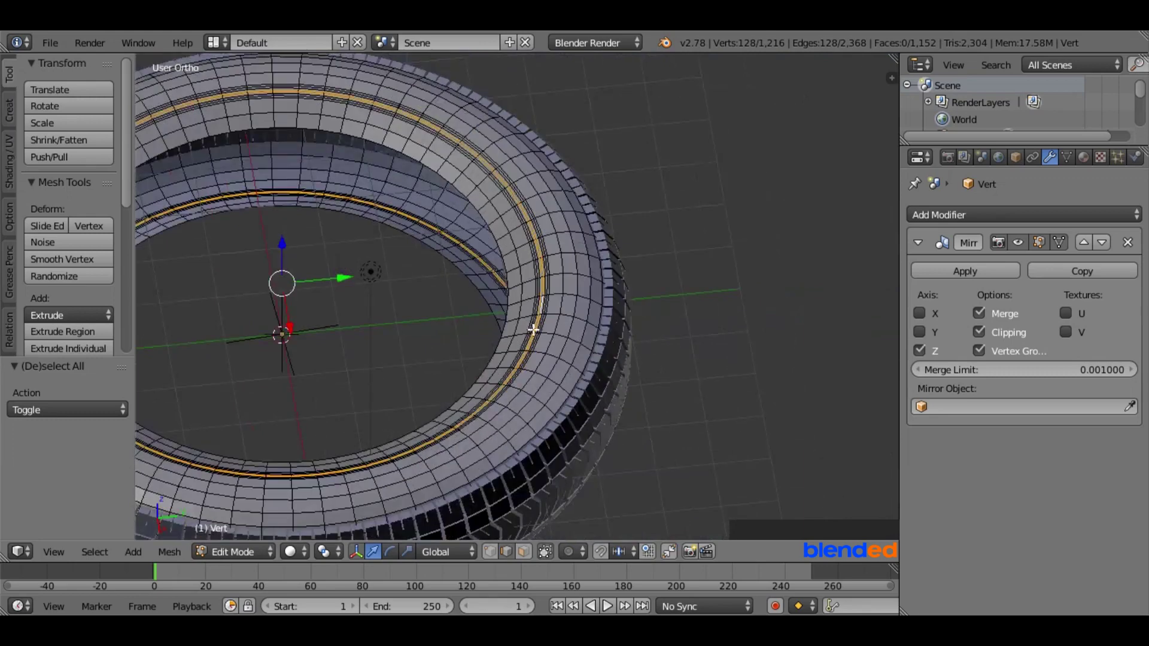
{"action": "left_click", "coordinate": [281, 245]}
{"action": "left_click_drag", "start_coordinate": [282, 246], "coordinate": [281, 242]}
{"action": "scroll", "coordinate": [419, 258], "scroll_direction": "down", "scroll_amount": 2}
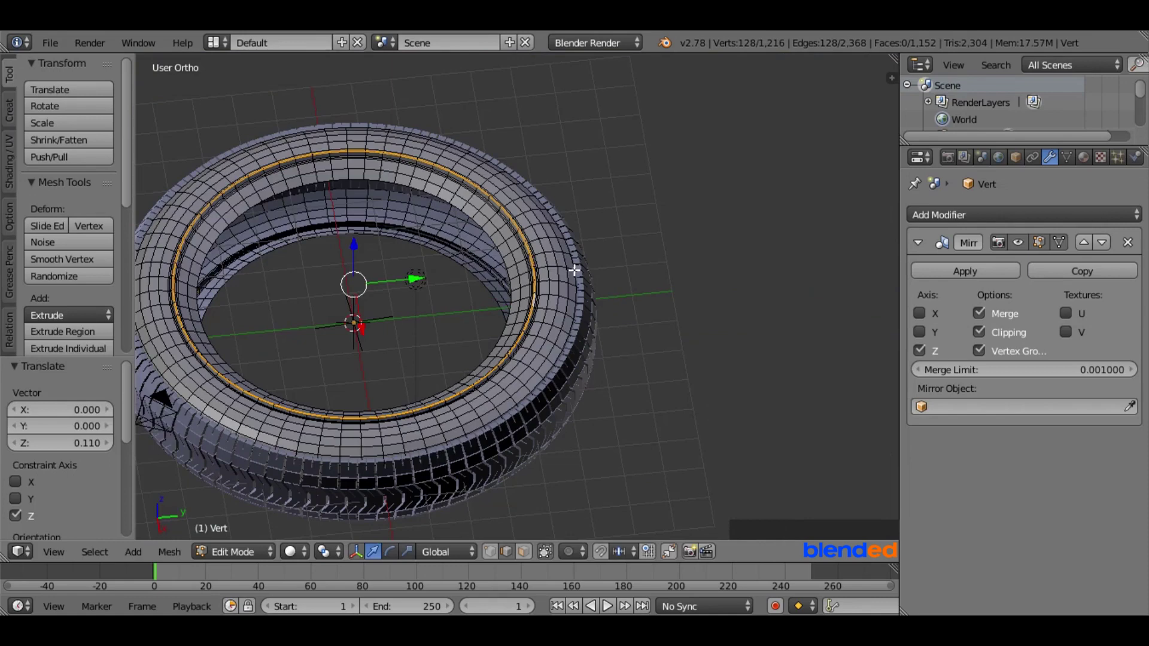
Step: Return the ring to Object Mode and apply smooth shading to it
{"action": "key", "text": "Tab"}
{"action": "middle_click_drag", "start_coordinate": [558, 274], "coordinate": [589, 318]}
{"action": "left_click", "coordinate": [48, 310]}
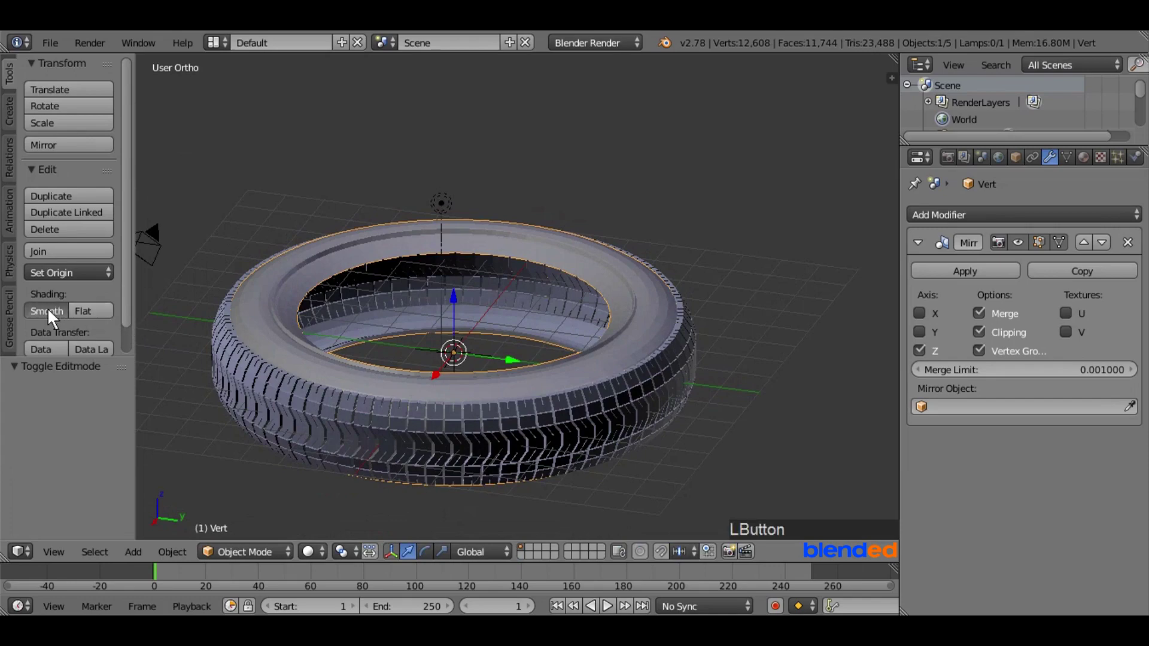
Step: Examine the finished tire's tread, sidewall and inner rim from all around
{"action": "middle_click_drag", "start_coordinate": [522, 294], "coordinate": [561, 403]}
{"action": "scroll", "coordinate": [556, 364], "scroll_direction": "down", "scroll_amount": 3}
{"action": "middle_click_drag", "start_coordinate": [422, 162], "coordinate": [544, 318]}
{"action": "middle_click_drag", "start_coordinate": [279, 273], "coordinate": [573, 175]}
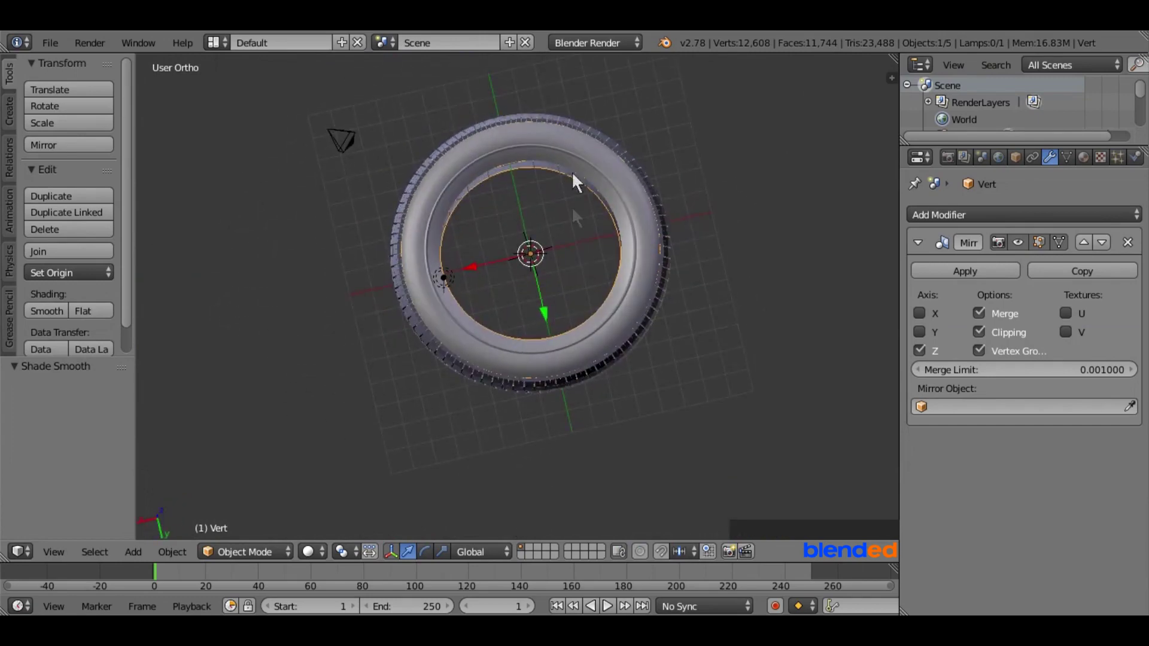
{"action": "scroll", "coordinate": [611, 310], "scroll_direction": "up", "scroll_amount": 1}
{"action": "middle_click_drag", "start_coordinate": [605, 307], "coordinate": [633, 110]}
{"action": "middle_click_drag", "start_coordinate": [637, 412], "coordinate": [640, 240]}
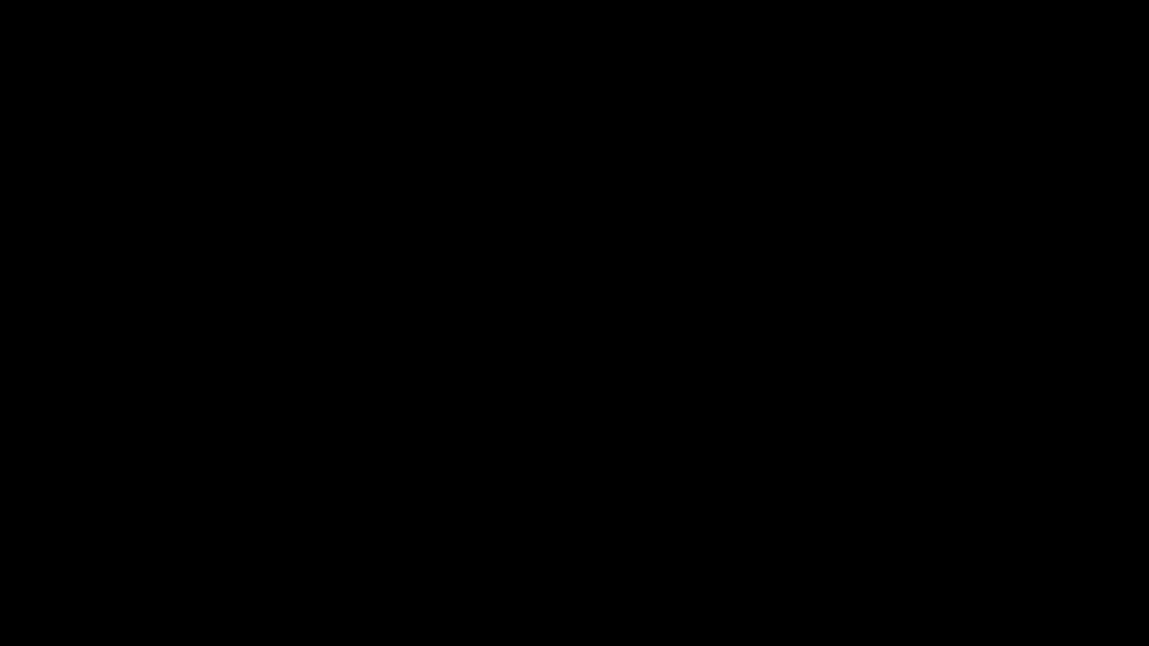